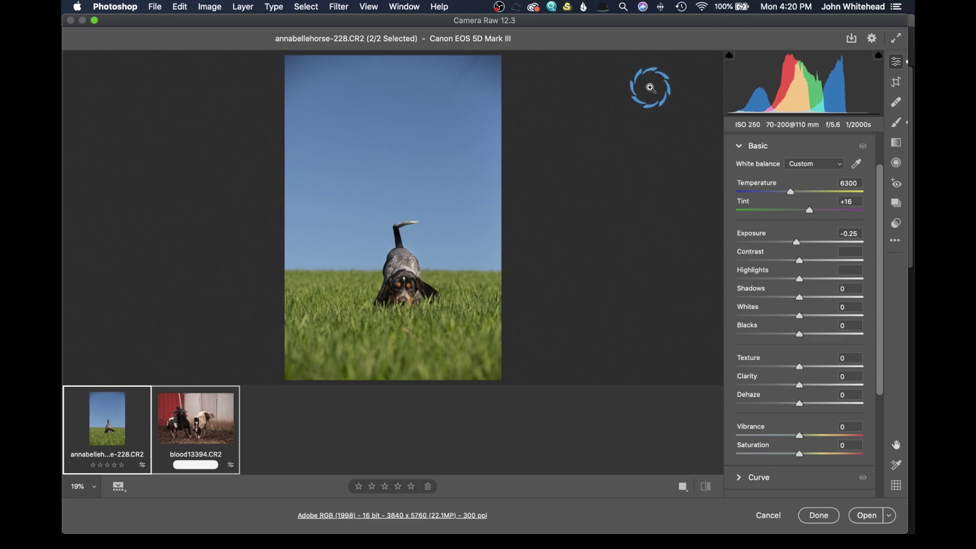
Step: Switch Camera Raw to full-screen view and check the edit panel behavior in the General preferences
mouse_move(112, 426)
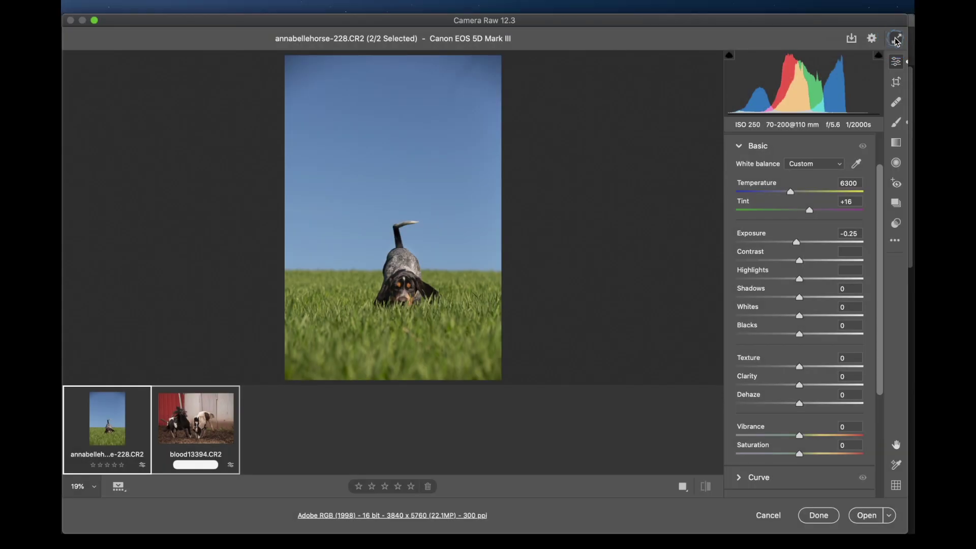
left_click(896, 39)
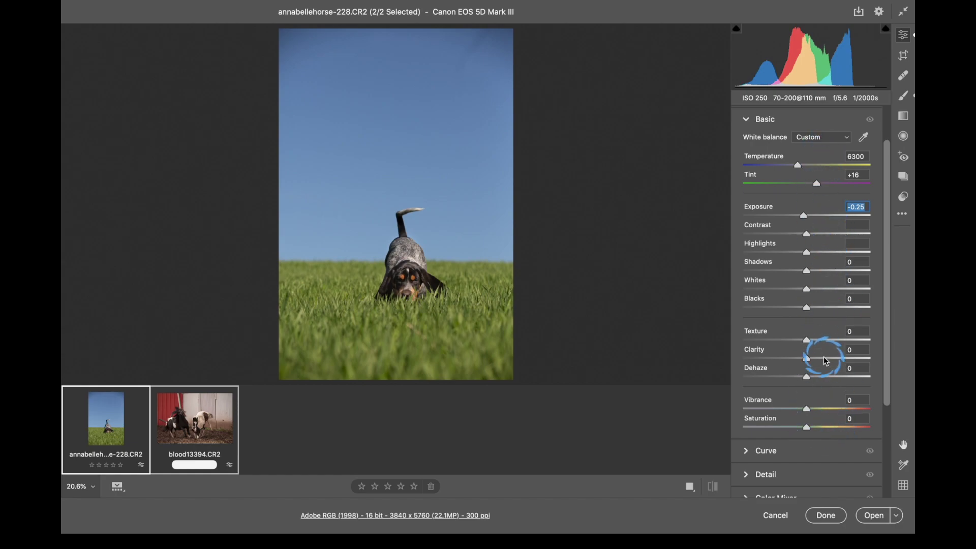
left_click(879, 12)
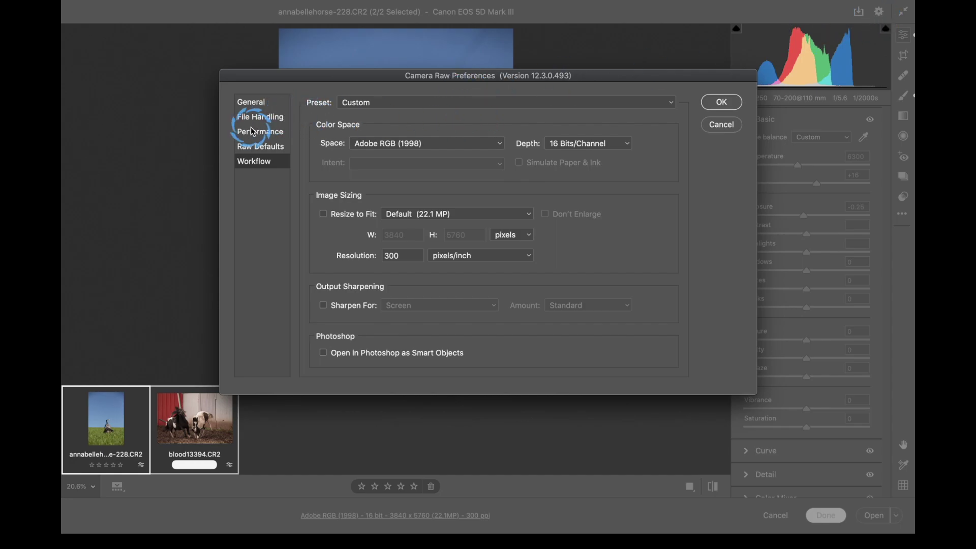
left_click(248, 107)
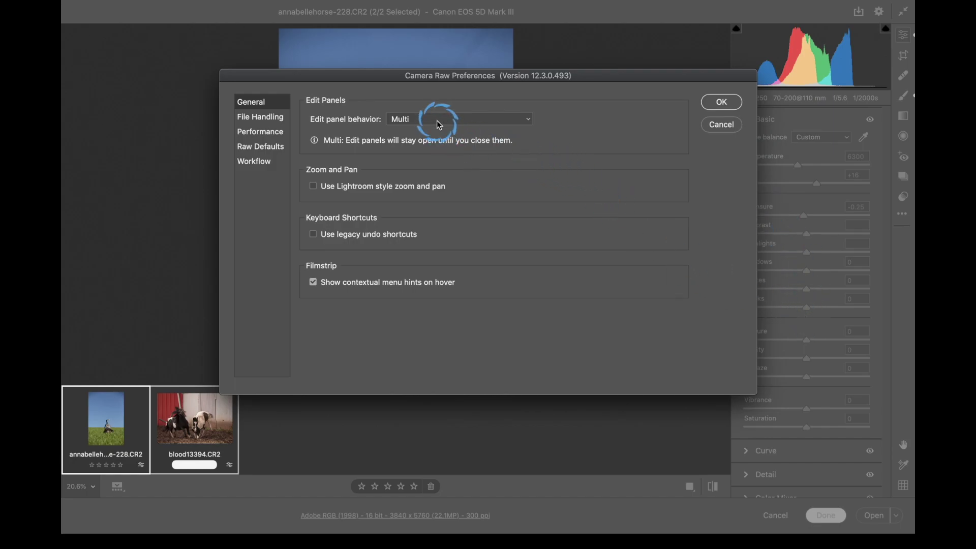
left_click(722, 101)
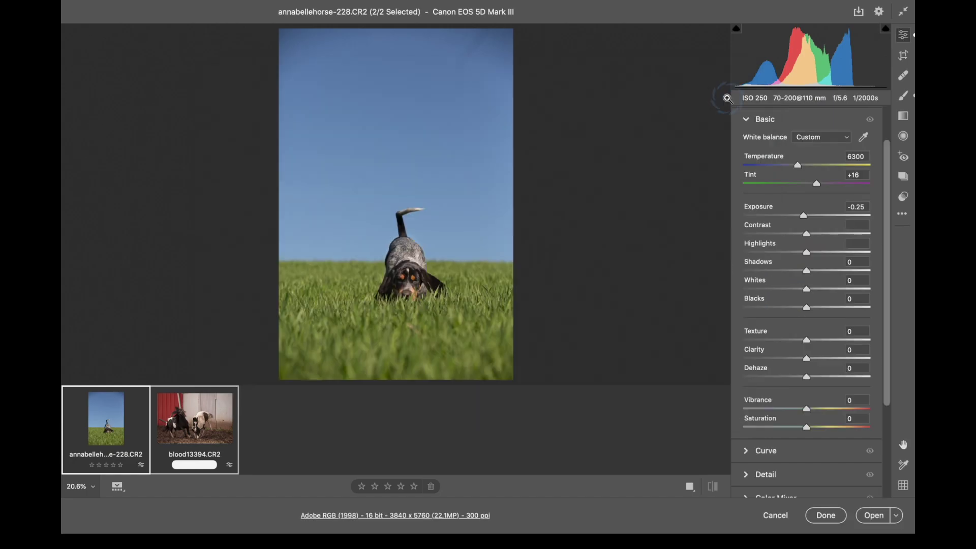
Step: Collapse and re-expand the Basic panel, finishing with all edit panels collapsed
scroll(817, 223, "down", 3)
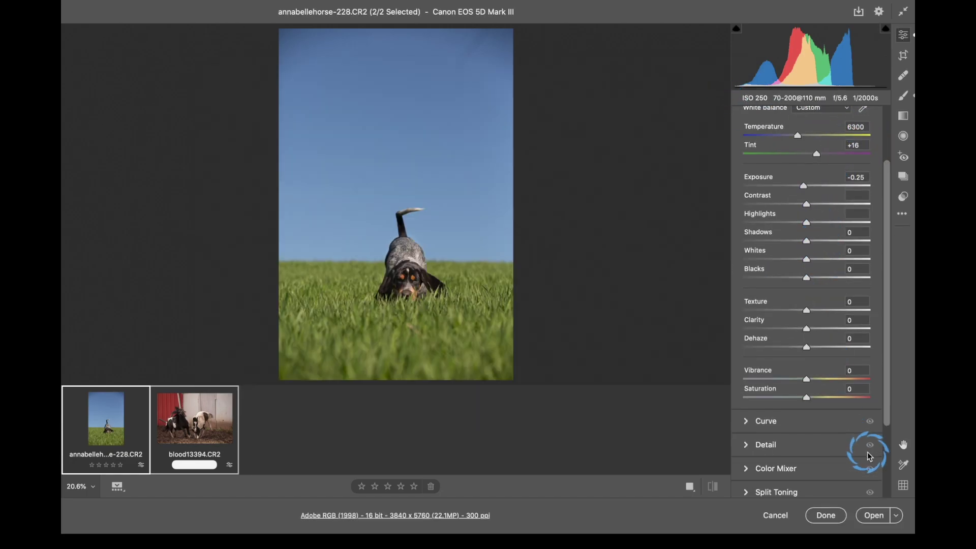
scroll(752, 196, "up", 5)
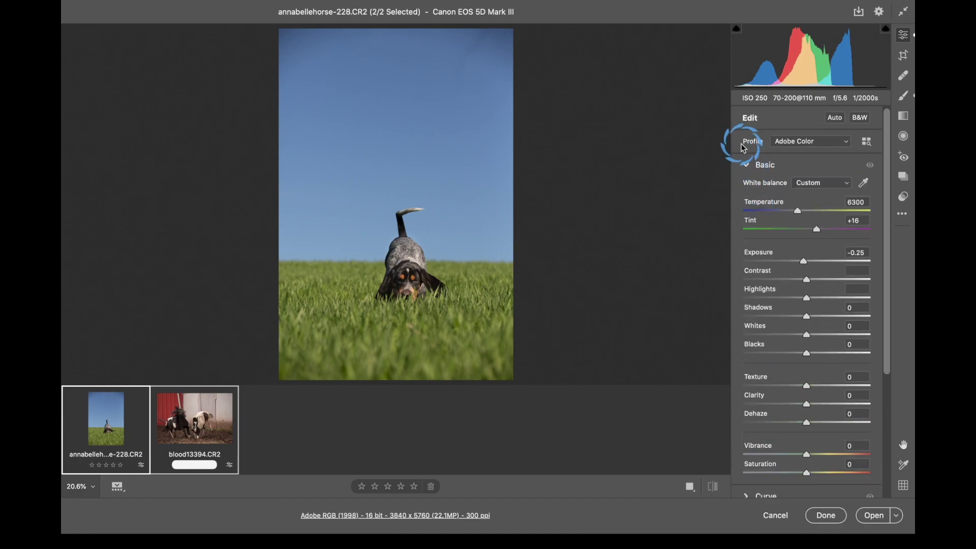
left_click(752, 164)
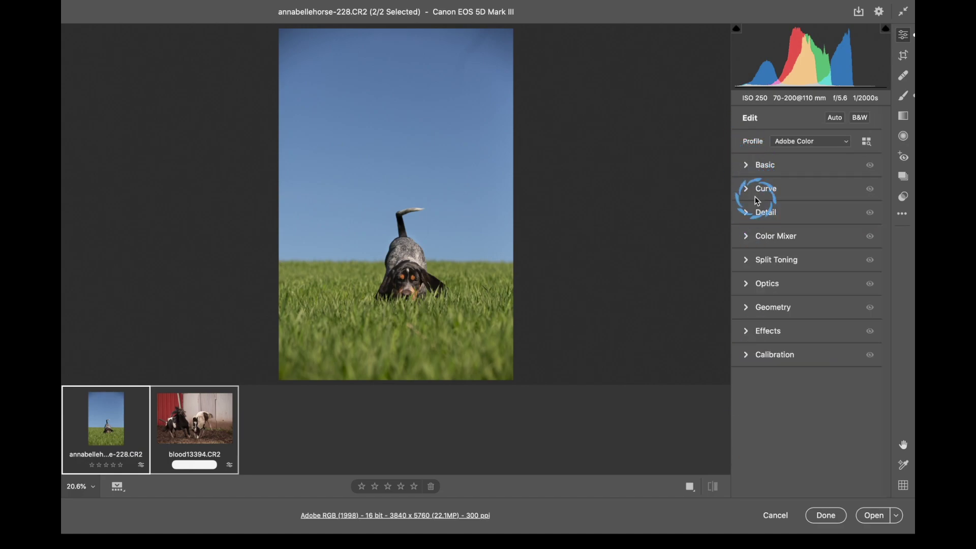
left_click(746, 166)
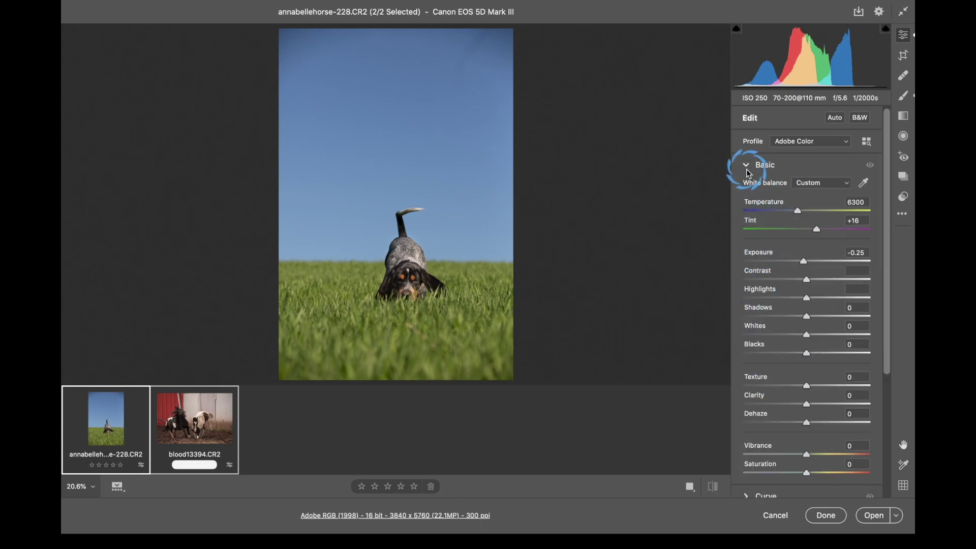
left_click(745, 166)
left_click(750, 199)
left_click(748, 196)
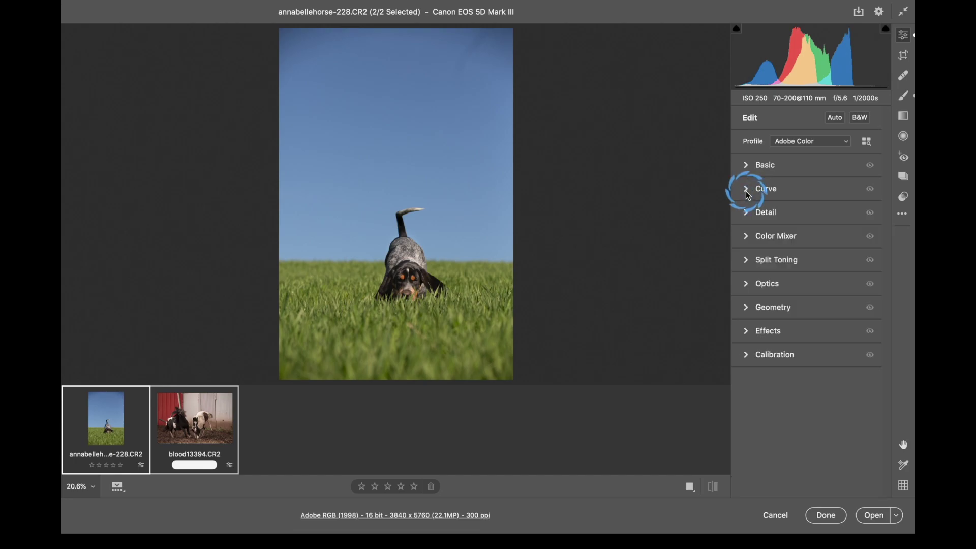
Step: Expand the Basic and Curve panels together to examine the Multi panel behavior
left_click(744, 165)
scroll(766, 279, "down", 1)
scroll(766, 279, "down", 5)
left_click(745, 337)
left_click(824, 265)
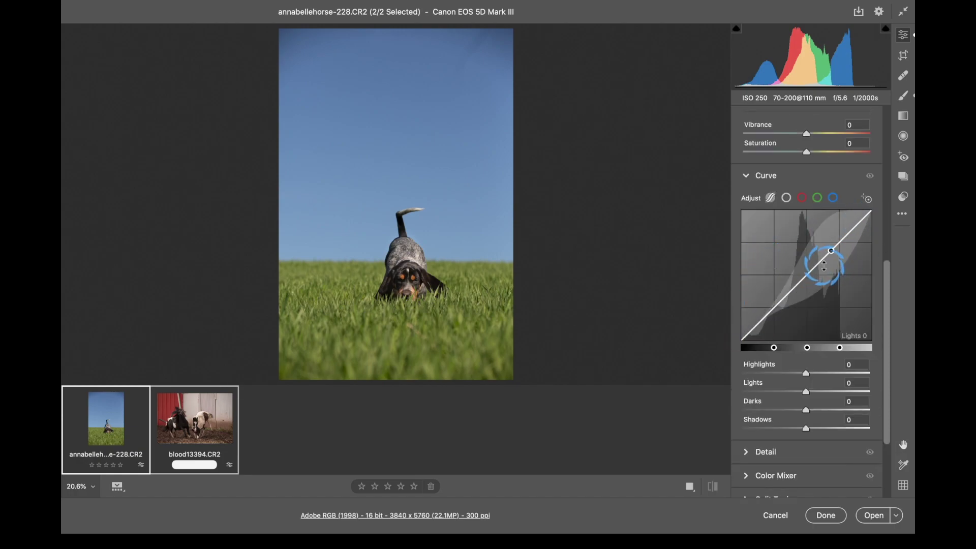
scroll(824, 261, "up", 10)
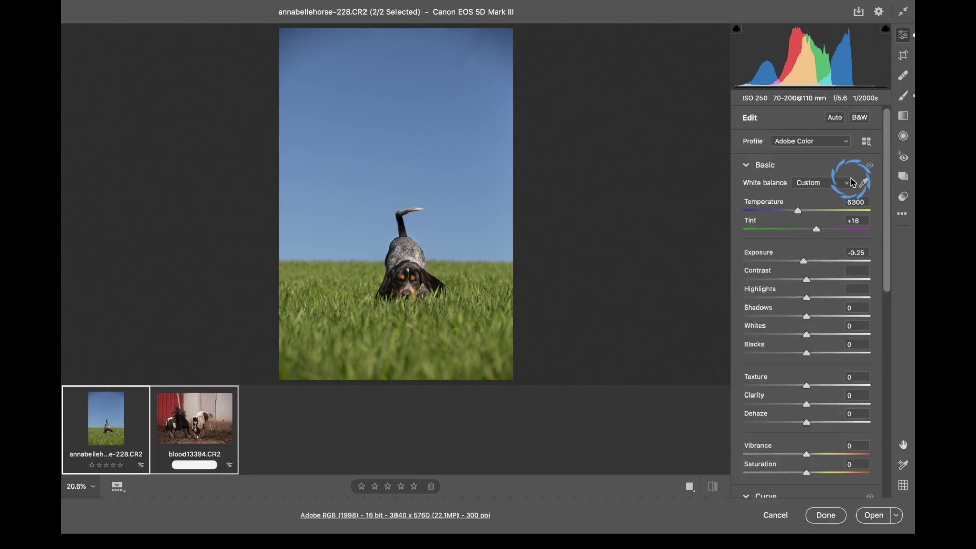
Step: Set the edit panel behavior to Single (Default) in the Camera Raw preferences
left_click(878, 13)
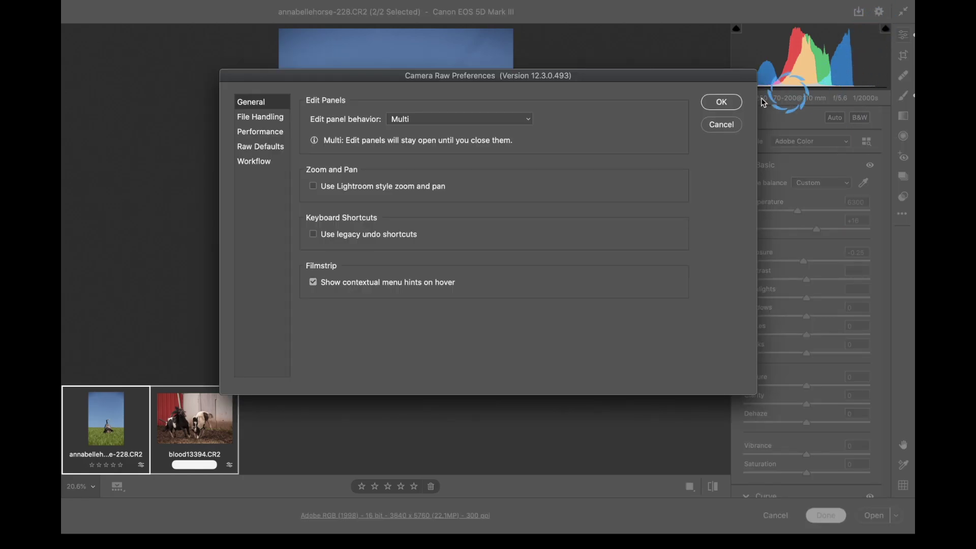
left_click(468, 118)
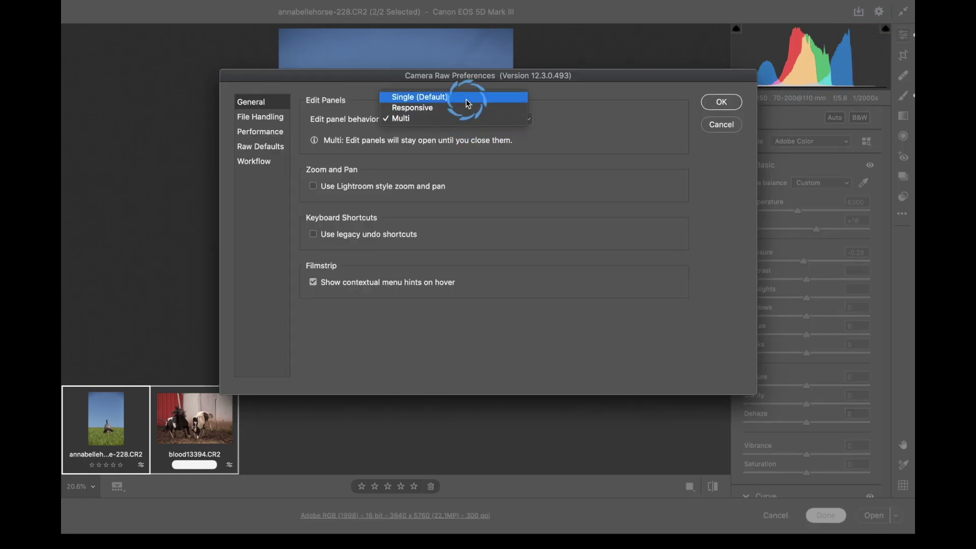
left_click(464, 97)
left_click(720, 102)
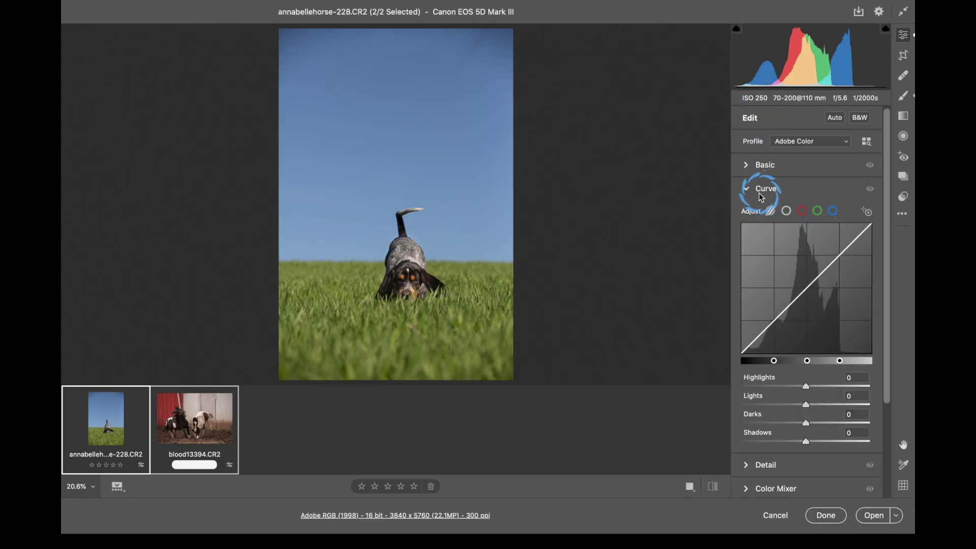
Step: Expand the Basic panel and check how the Curve panel behaves in Single mode
left_click(746, 166)
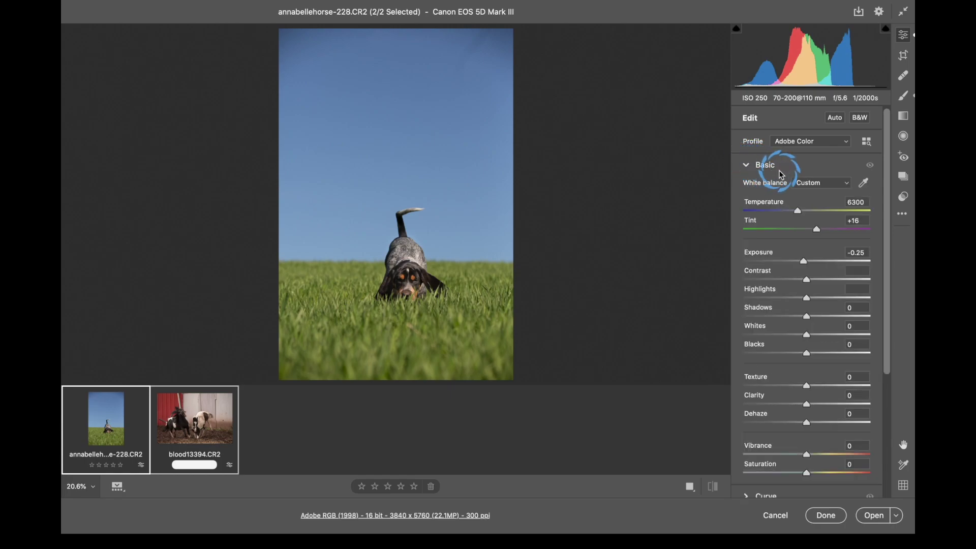
scroll(778, 203, "down", 5)
left_click(767, 323)
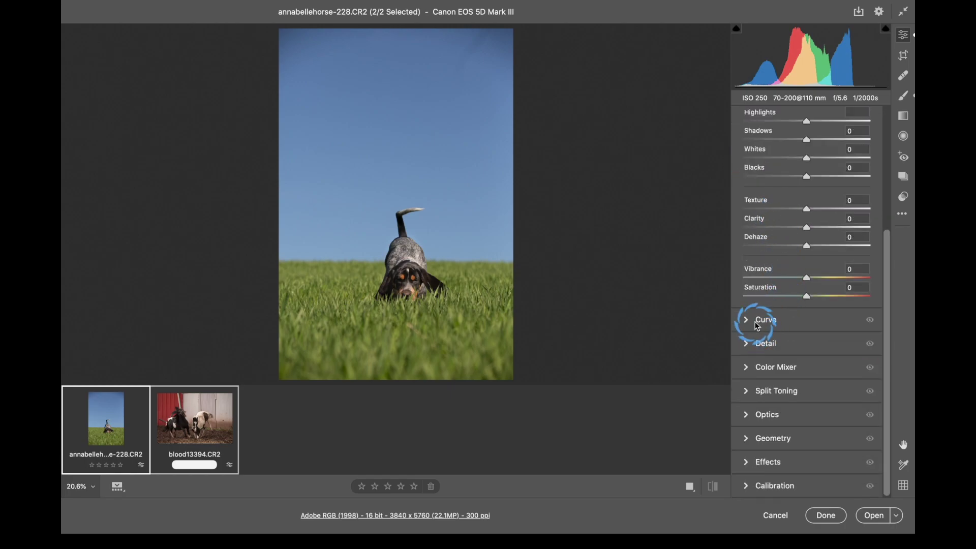
scroll(757, 322, "up", 5)
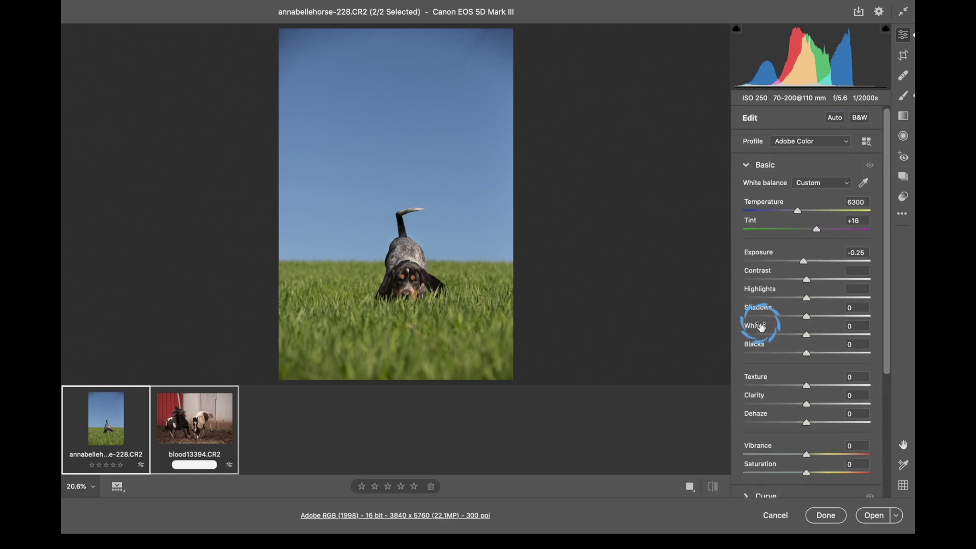
Step: Set the edit panel behavior to Responsive in the Camera Raw preferences
left_click(878, 11)
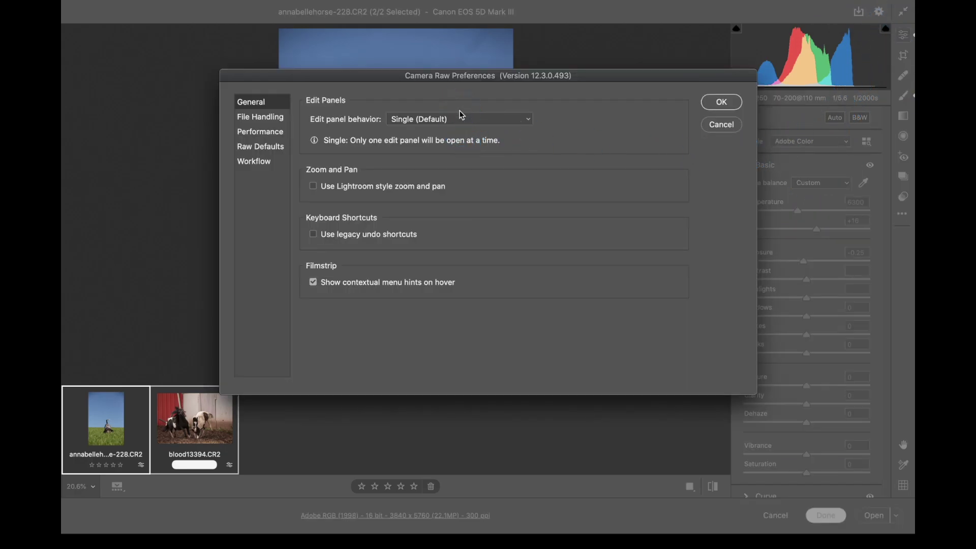
left_click(460, 118)
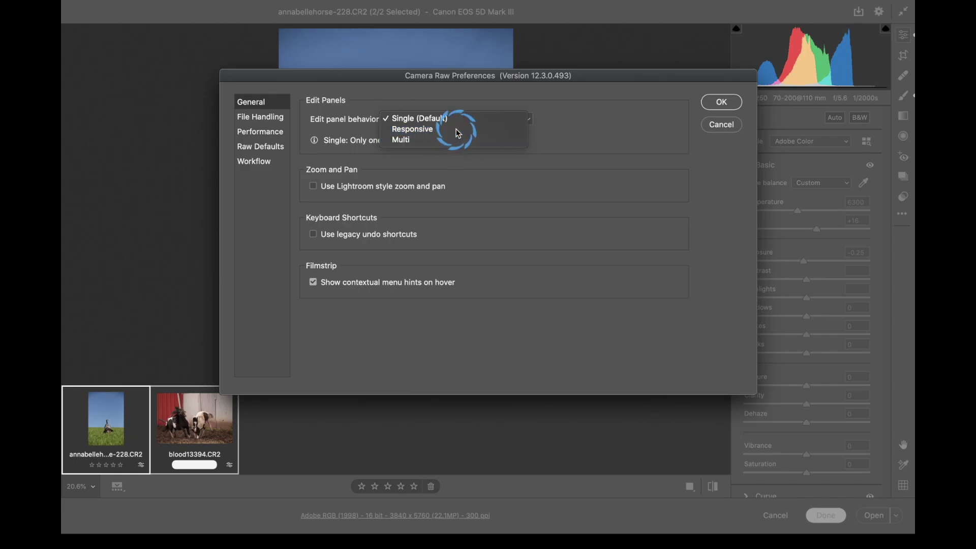
left_click(456, 129)
left_click(716, 103)
left_click(824, 181)
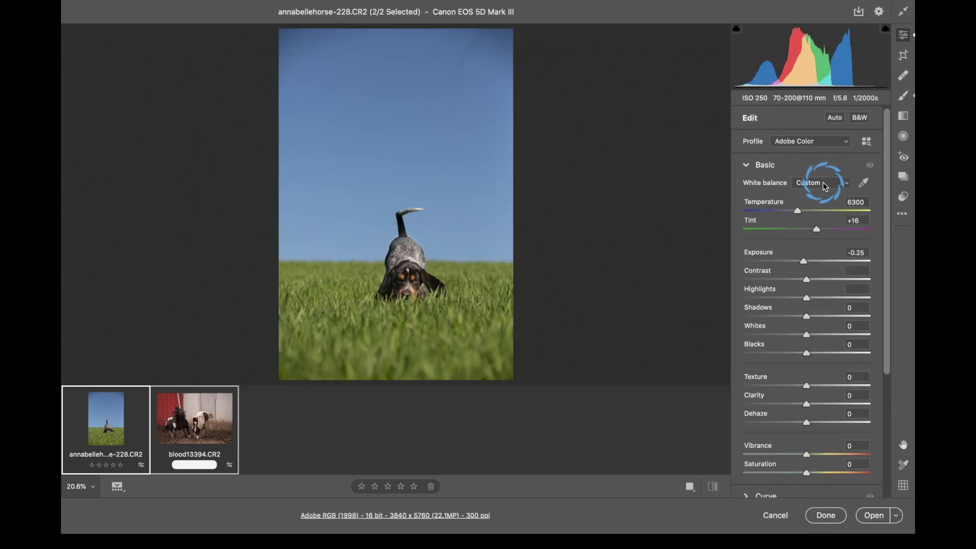
Step: Expand the Curve panel to test Responsive mode, and collapse it again
scroll(824, 183, "down", 5)
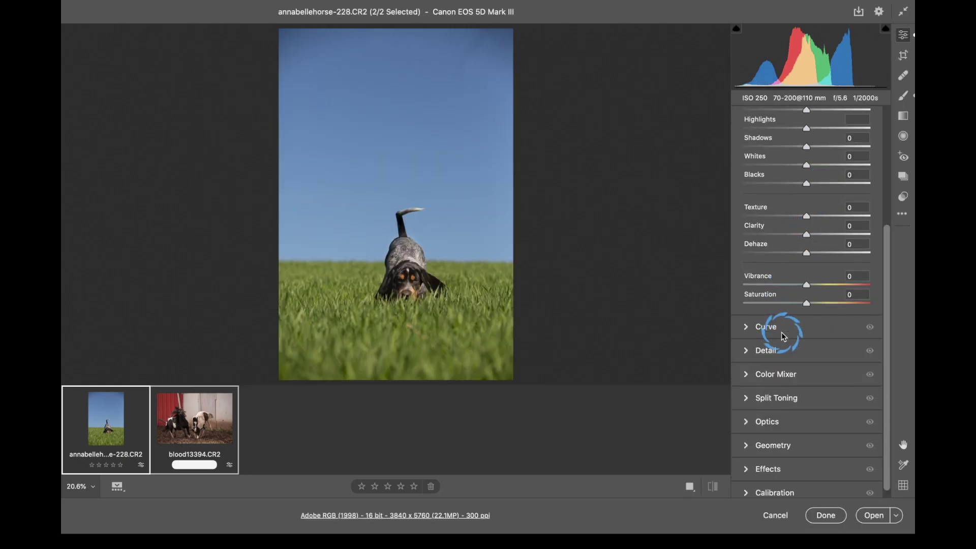
left_click(746, 354)
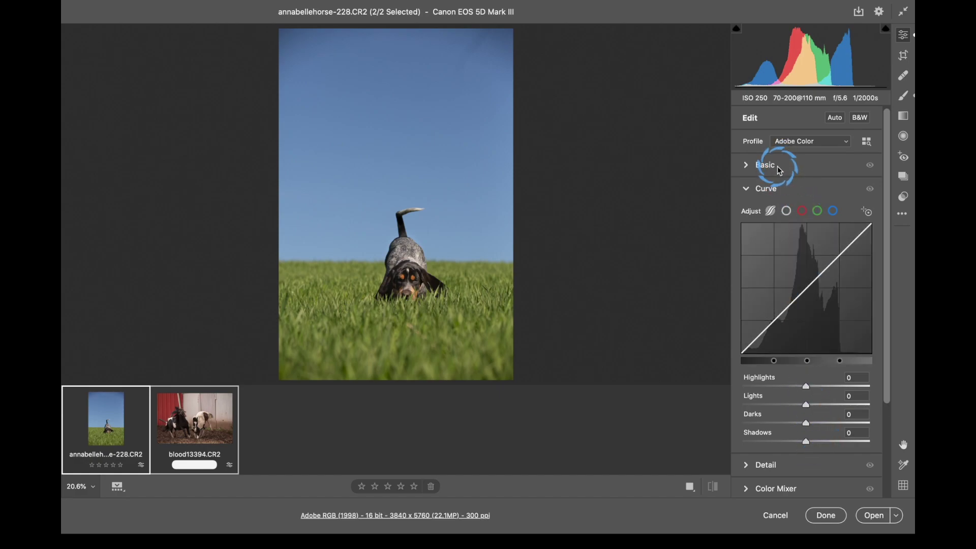
left_click(745, 188)
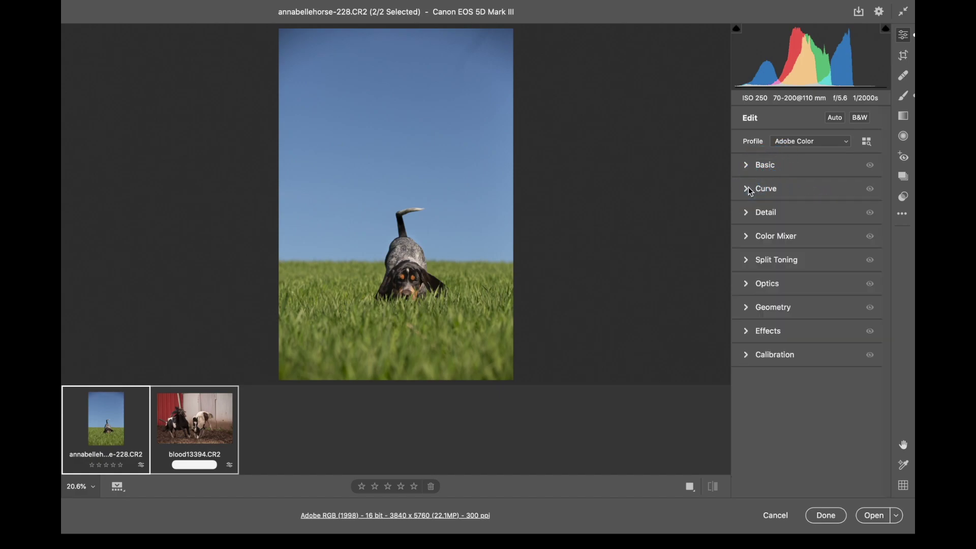
Step: Expand the Split Toning and Color Mixer panels to check whether both stay open
left_click(746, 259)
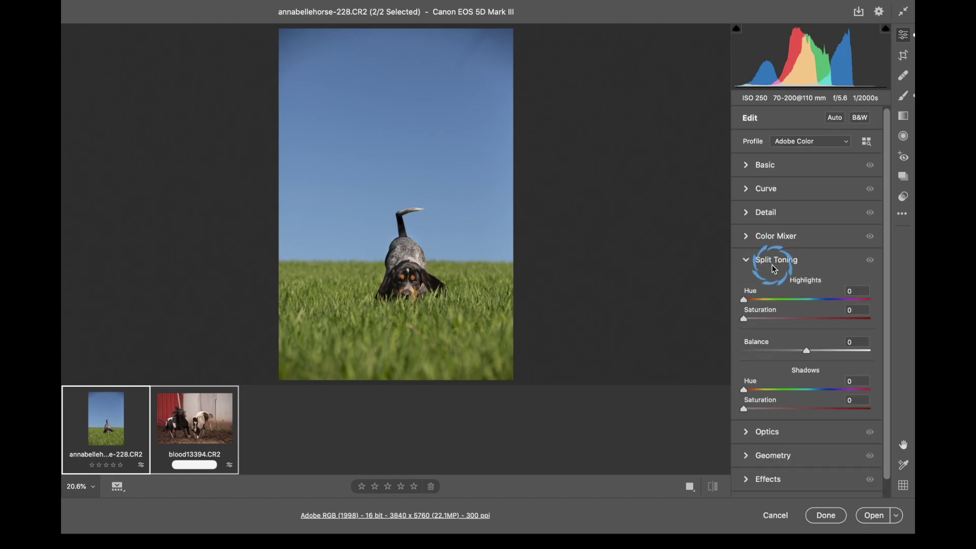
scroll(773, 267, "down", 1)
left_click(745, 218)
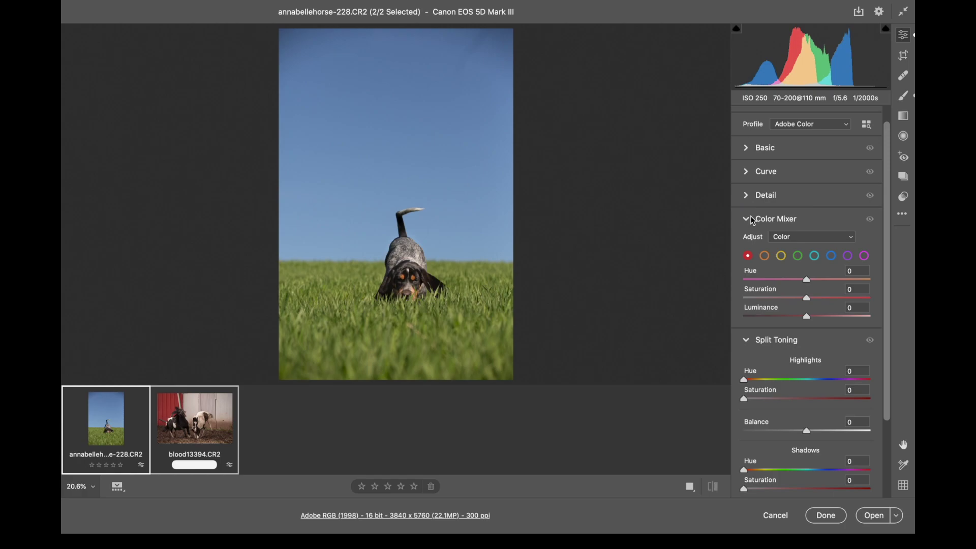
scroll(819, 308, "down", 3)
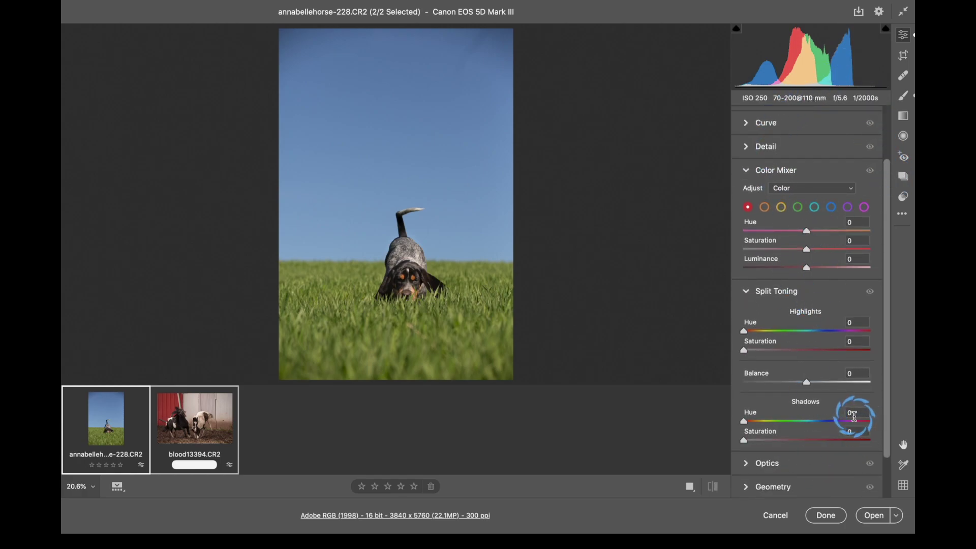
Step: Collapse the Color Mixer panel and expand the Curve panel, checking which other panels stay open
left_click(752, 173)
left_click(748, 190)
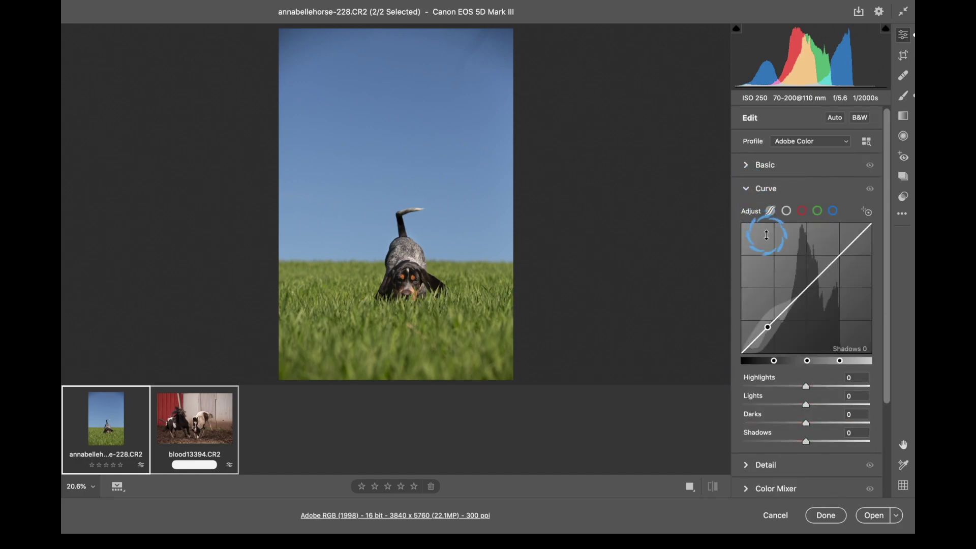
scroll(782, 264, "down", 5)
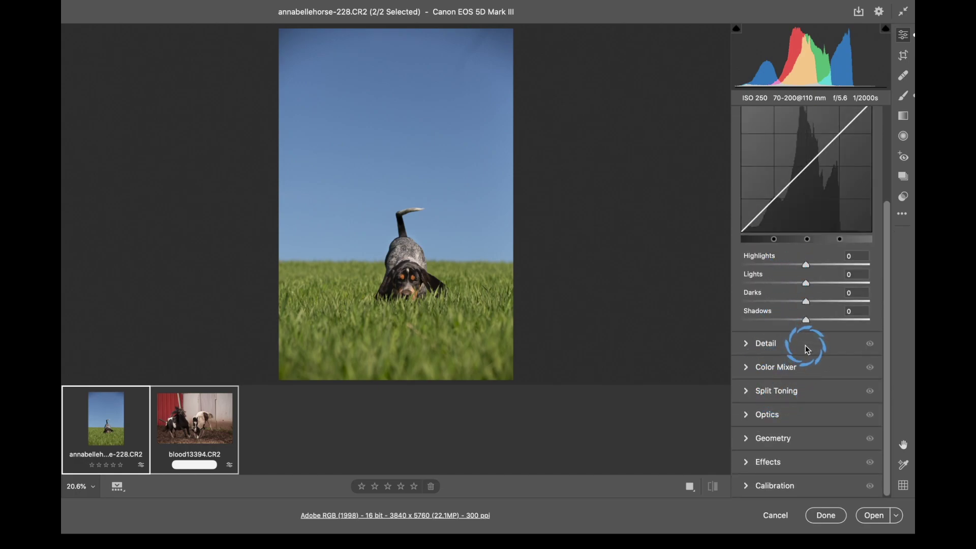
scroll(808, 350, "up", 5)
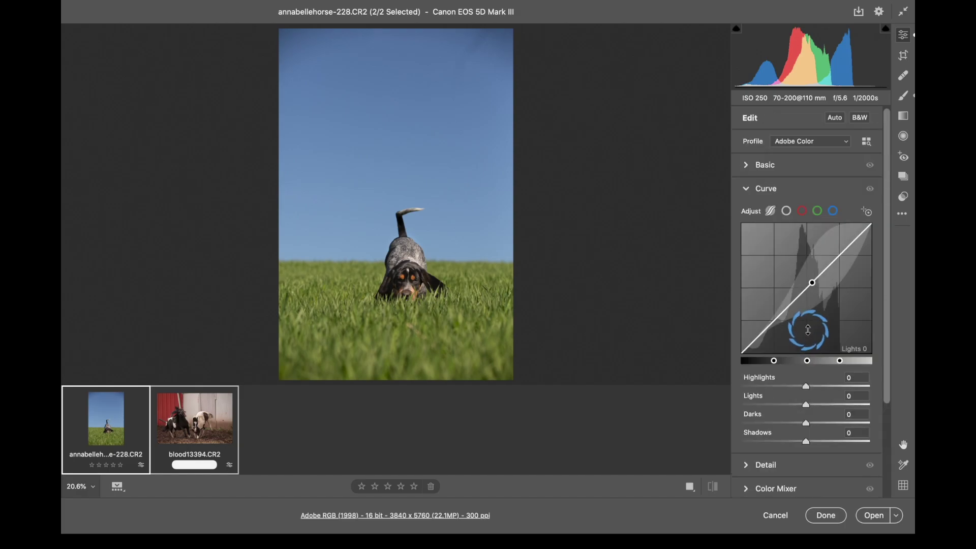
Step: Open the Camera Raw preferences and review the General, File Handling and Performance categories
left_click(879, 14)
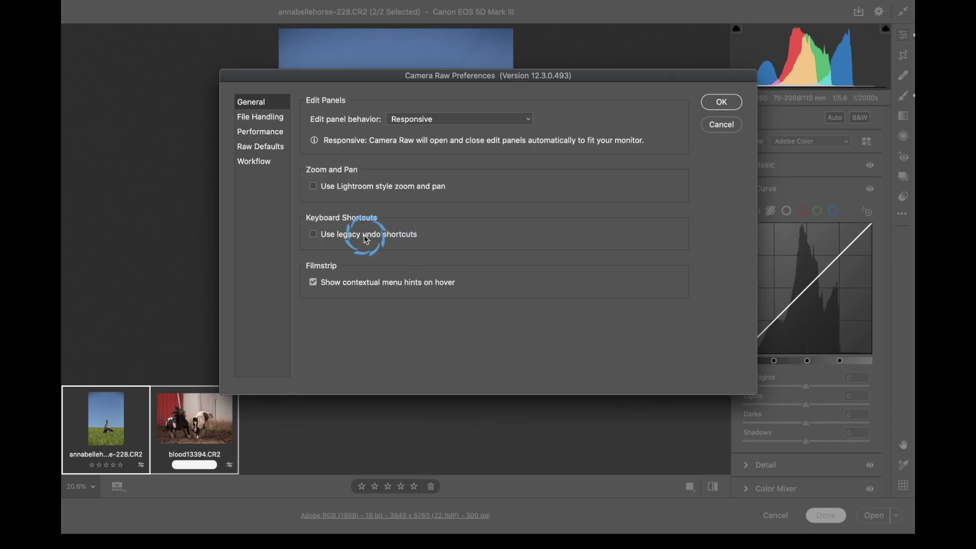
left_click(260, 117)
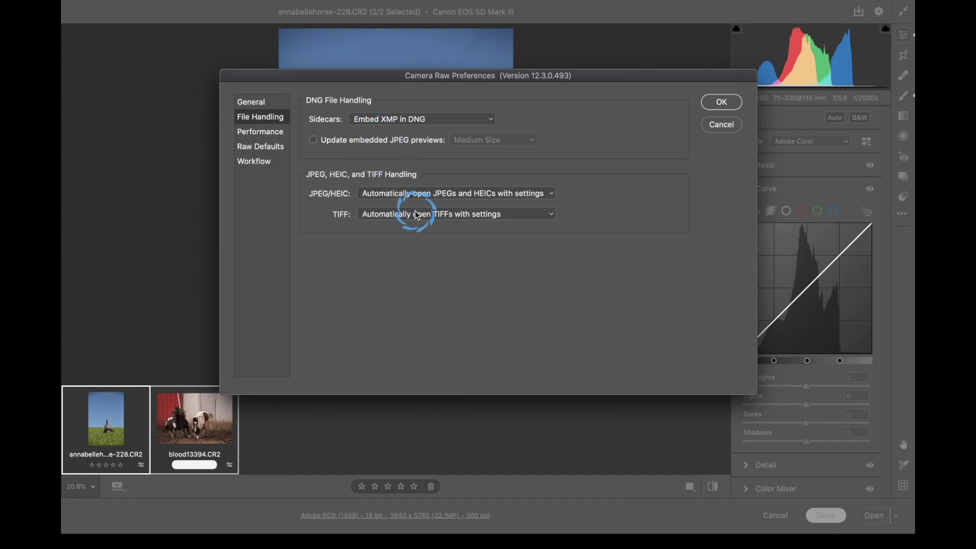
left_click(266, 131)
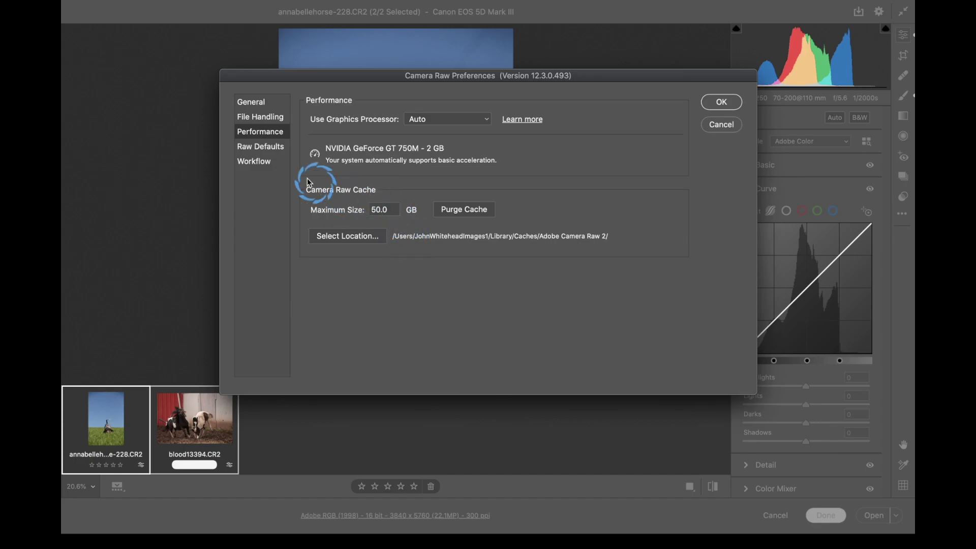
Step: Review the Raw Defaults preferences and the options available for the Master setting, keeping Adobe Default
left_click(264, 148)
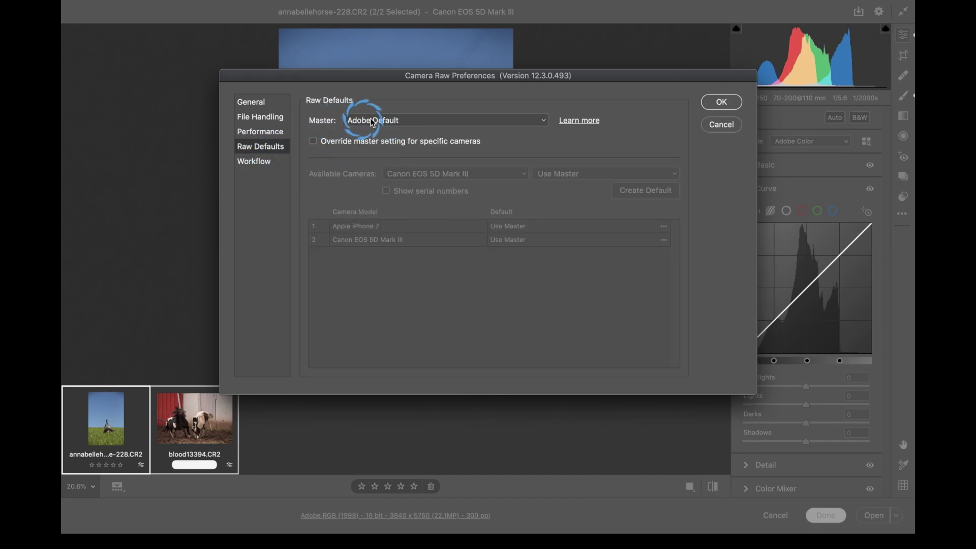
left_click(388, 121)
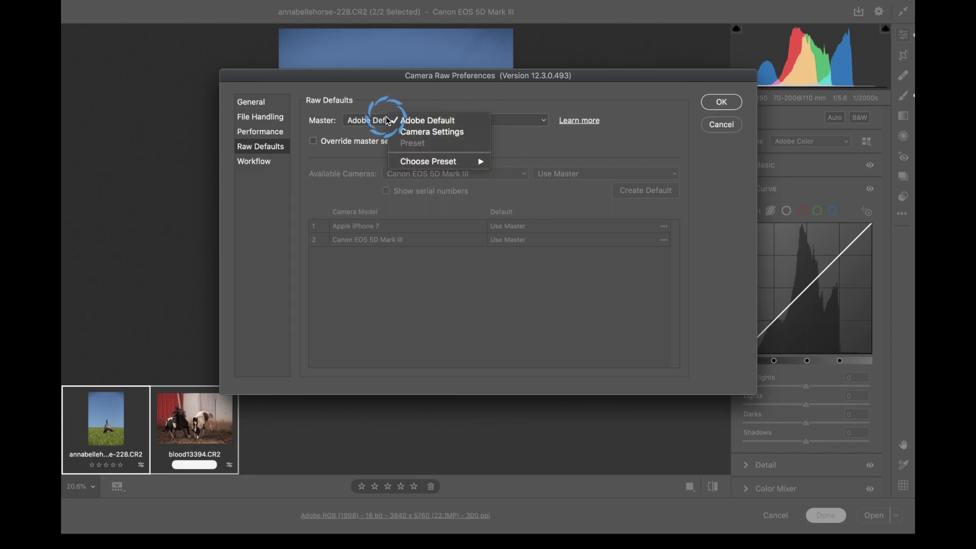
left_click(388, 121)
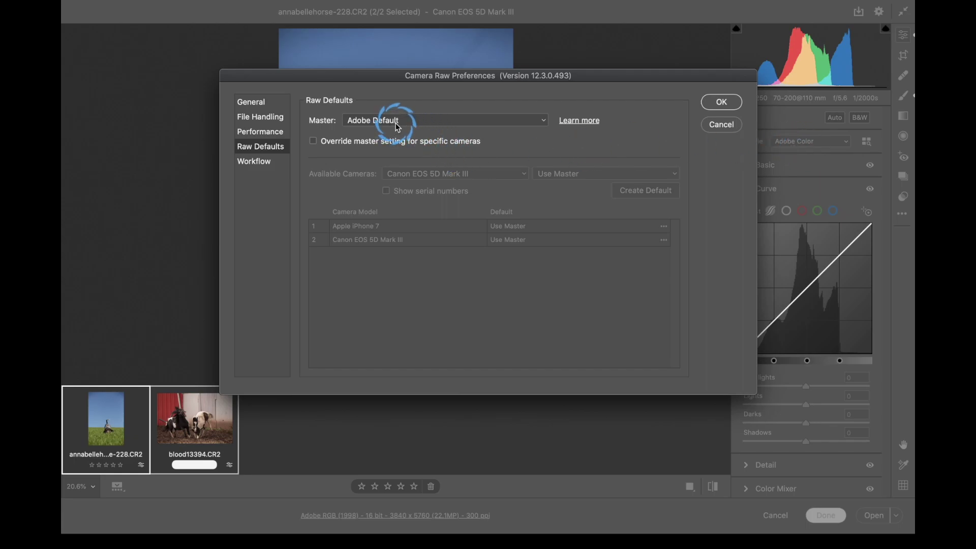
left_click(435, 120)
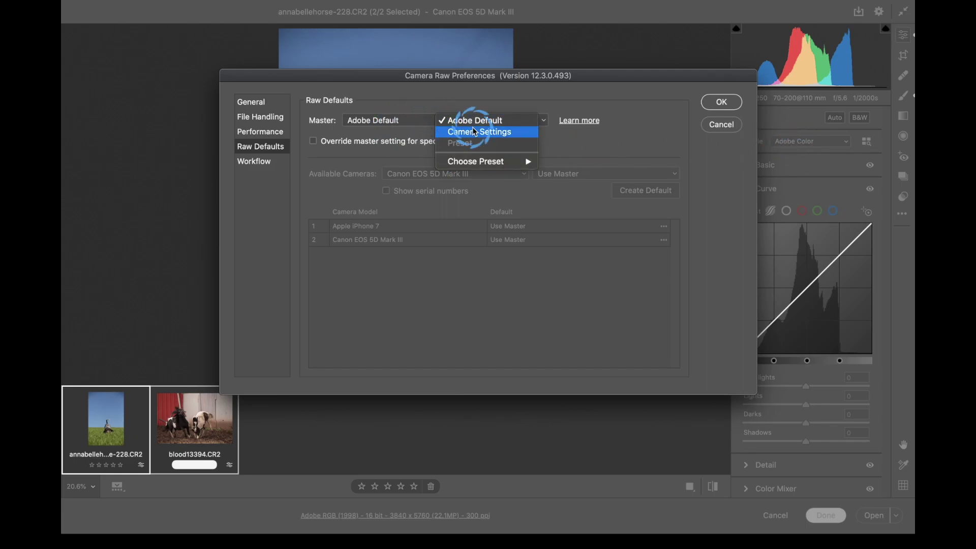
left_click(445, 119)
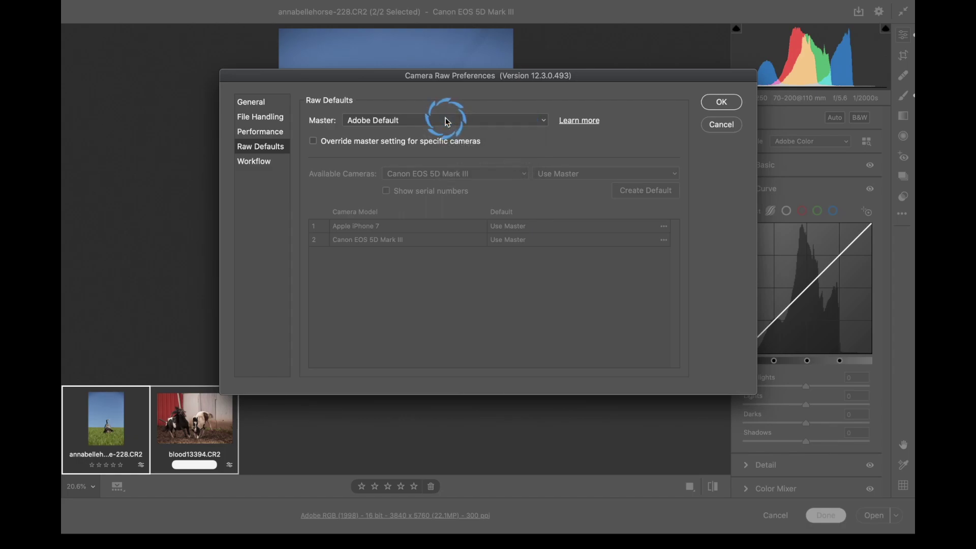
Step: Review the Workflow preferences, close them, and reopen them through the color space and size link beneath the image
left_click_drag(481, 76, 419, 81)
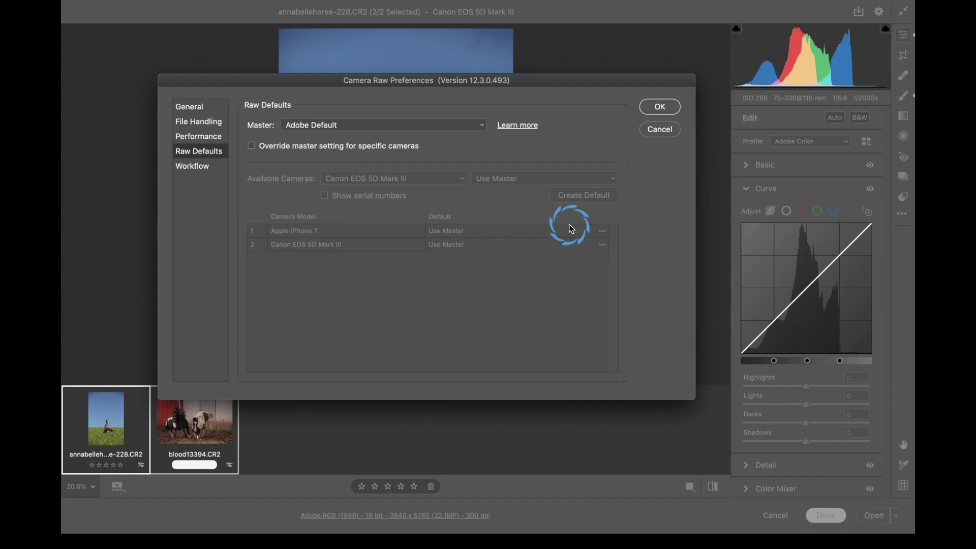
left_click(192, 167)
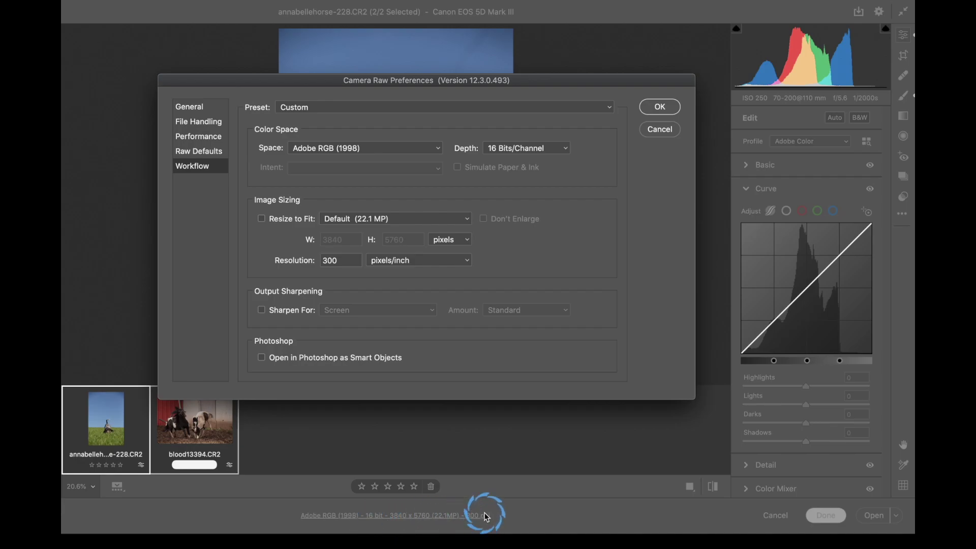
left_click(659, 129)
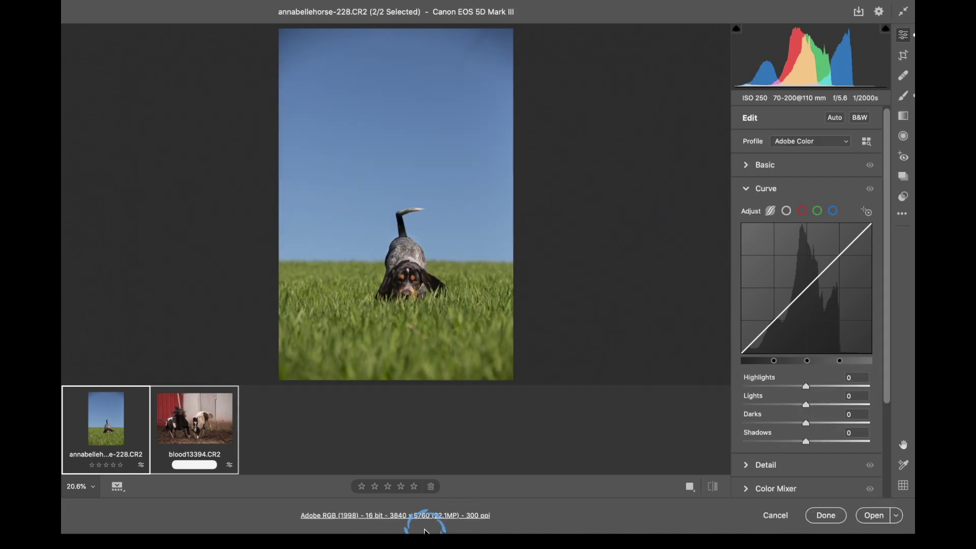
left_click(409, 515)
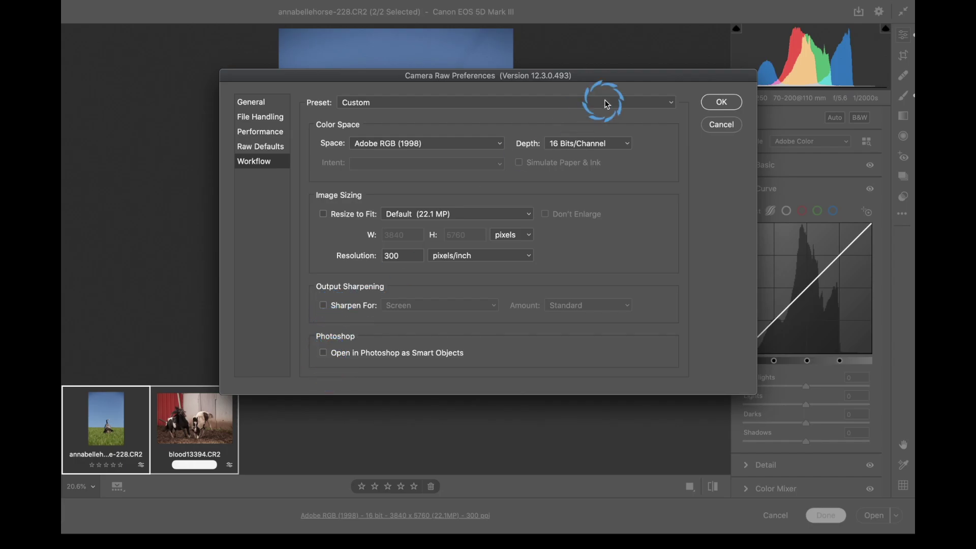
left_click(720, 101)
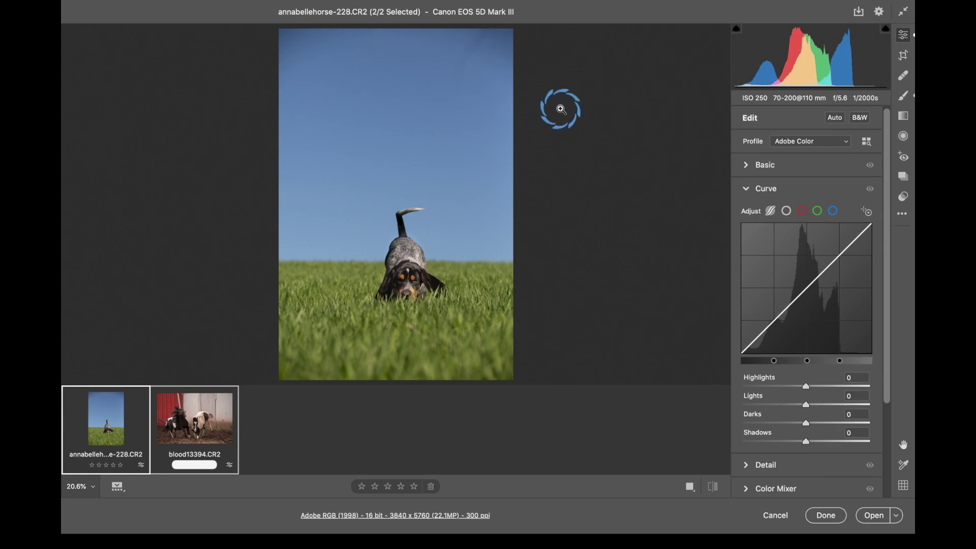
Step: Collapse the Curve panel and examine the additional image settings commands, such as the reset, load and save options
left_click(748, 189)
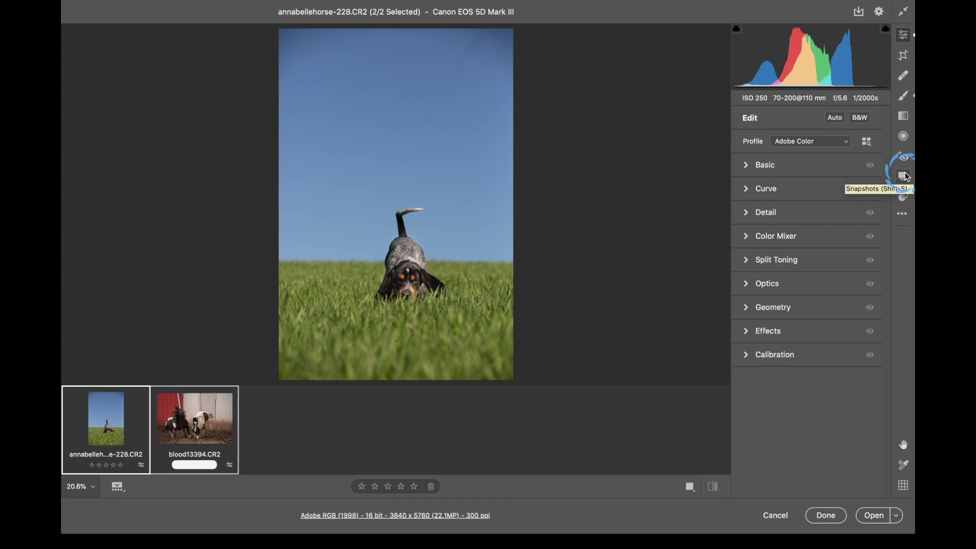
left_click(903, 214)
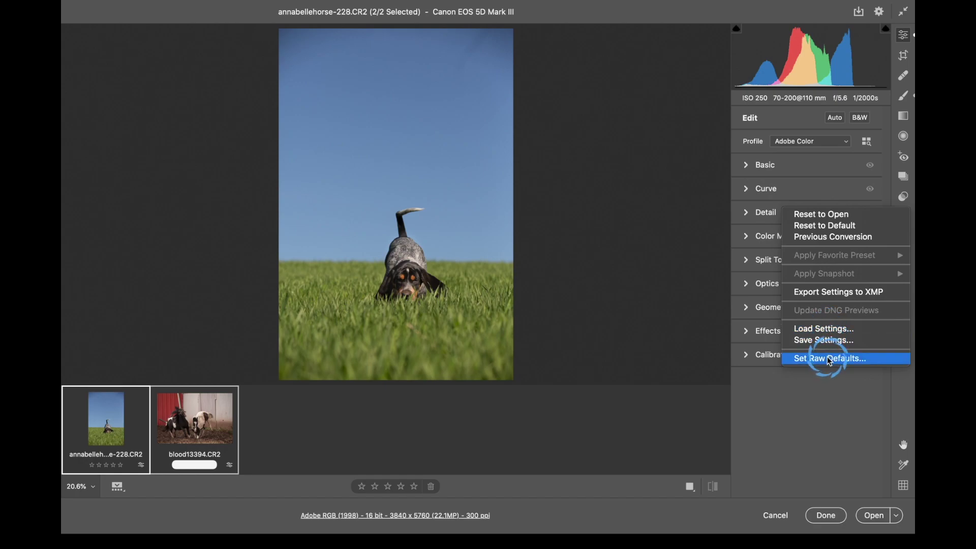
left_click(831, 392)
Step: Examine the context commands available for the annabellehorse-228.CR2 thumbnail in the filmstrip, and dismiss them
left_click(116, 485)
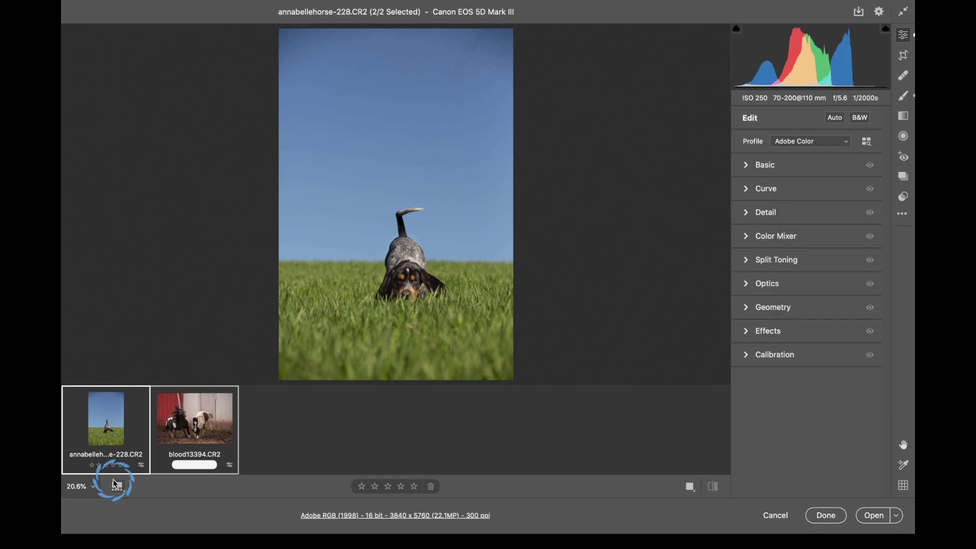
left_click(83, 430)
left_click(133, 463)
left_click(134, 399)
left_click(145, 449)
left_click(137, 404)
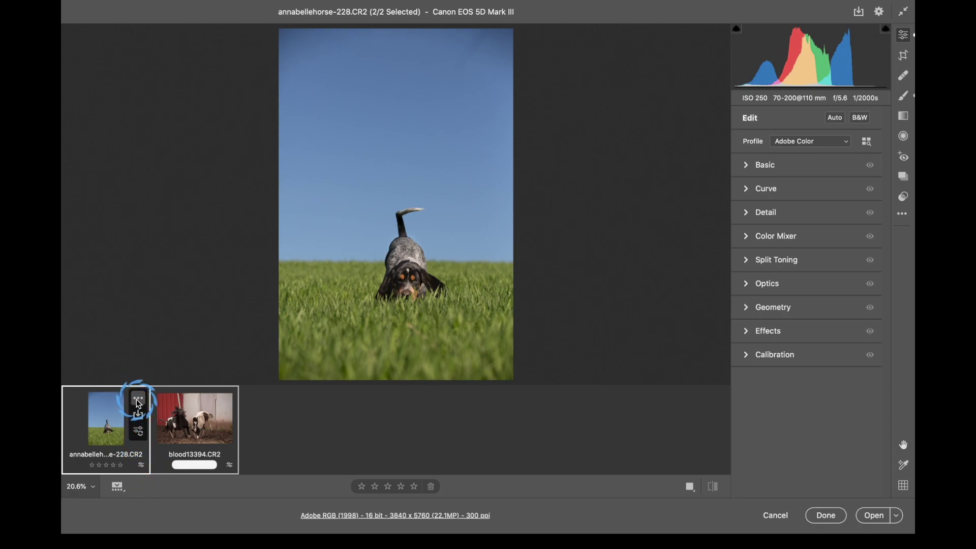
left_click(163, 350)
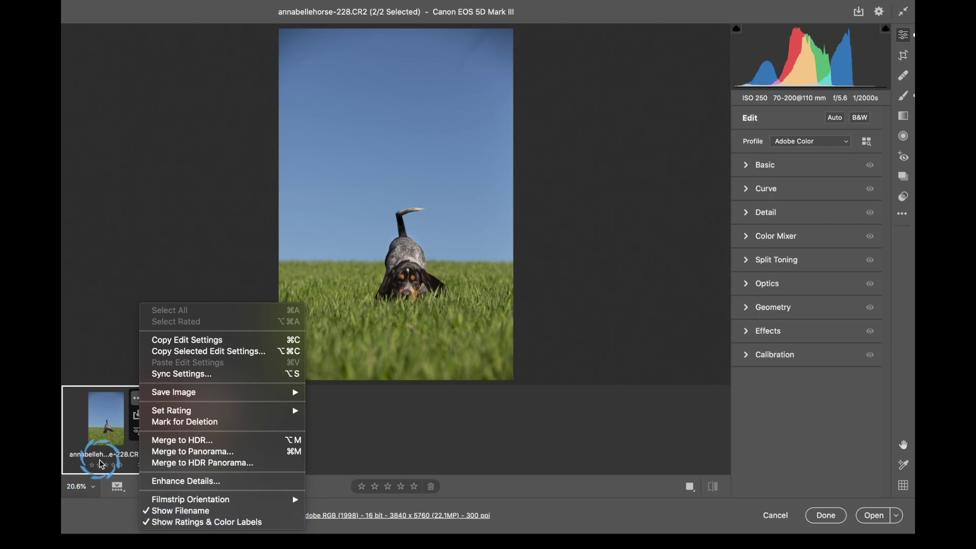
left_click(111, 350)
Step: Examine the Save Options and Synchronize dialogs from the dog photo's thumbnail, cancelling both
left_click(138, 416)
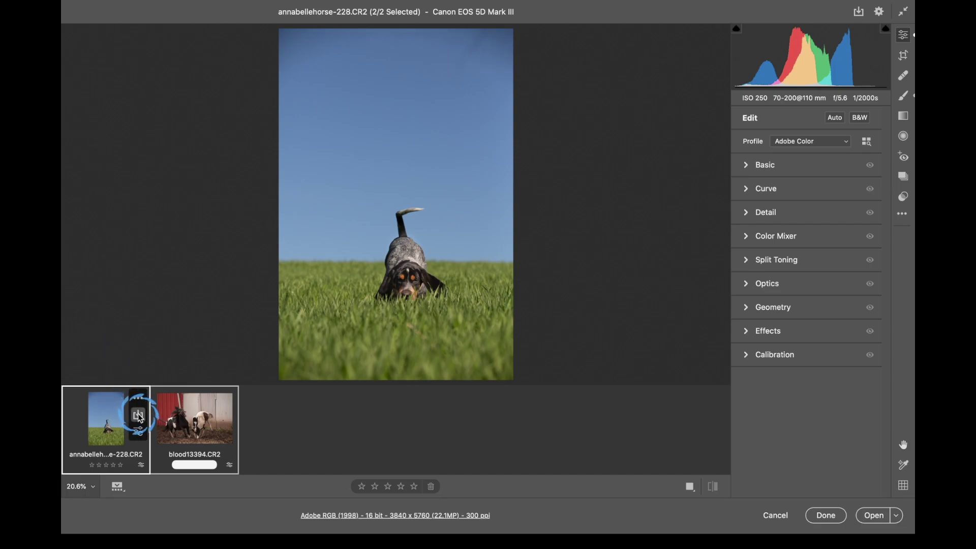
left_click(139, 415)
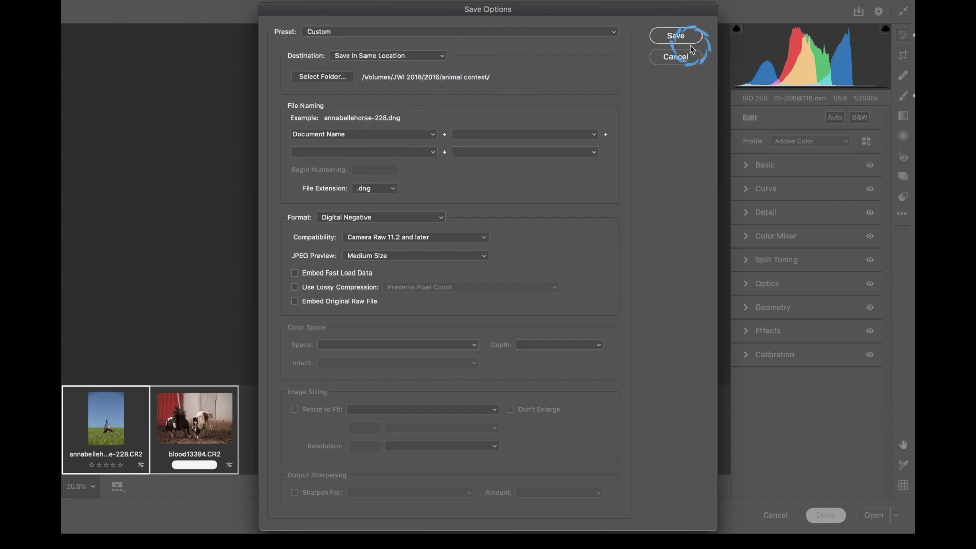
left_click(677, 56)
left_click(136, 434)
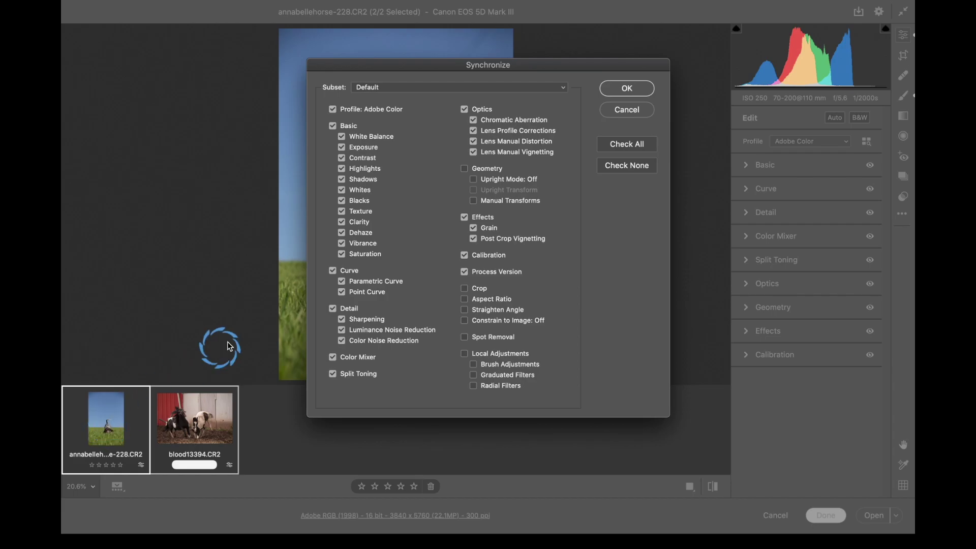
left_click(617, 109)
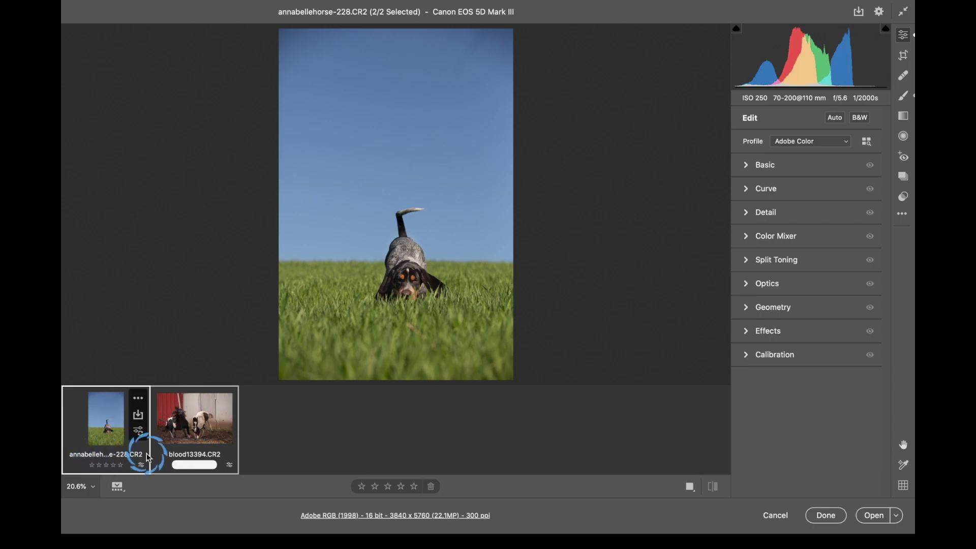
Step: Try different star ratings on the dog photo and set it to four stars
left_click(362, 486)
left_click(389, 488)
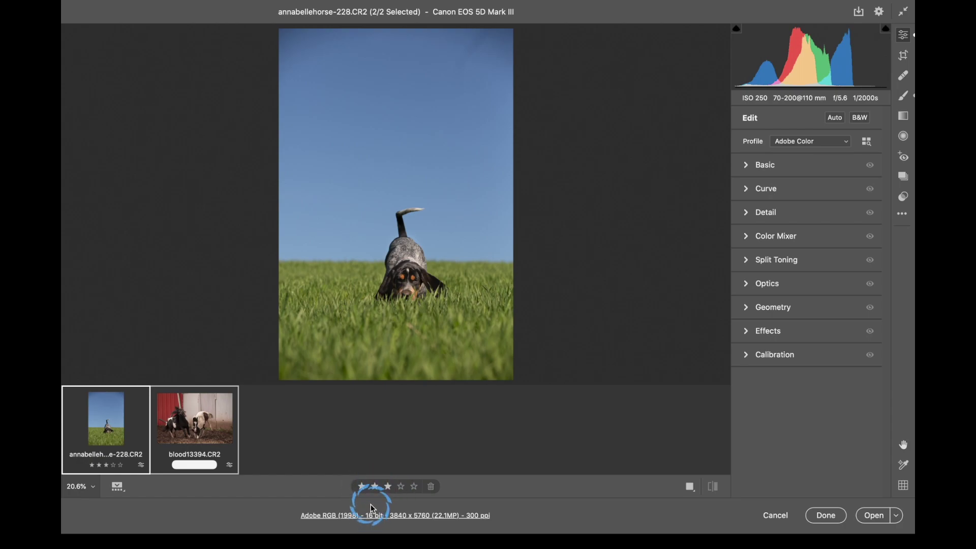
left_click(400, 487)
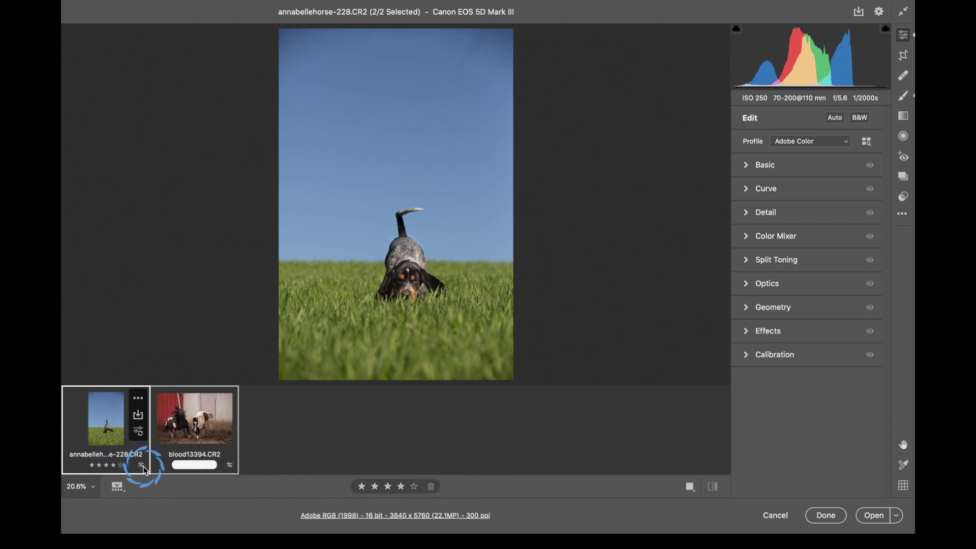
Step: Try hiding the filmstrip and showing it in vertical orientation, and return it to horizontal
left_click(117, 487)
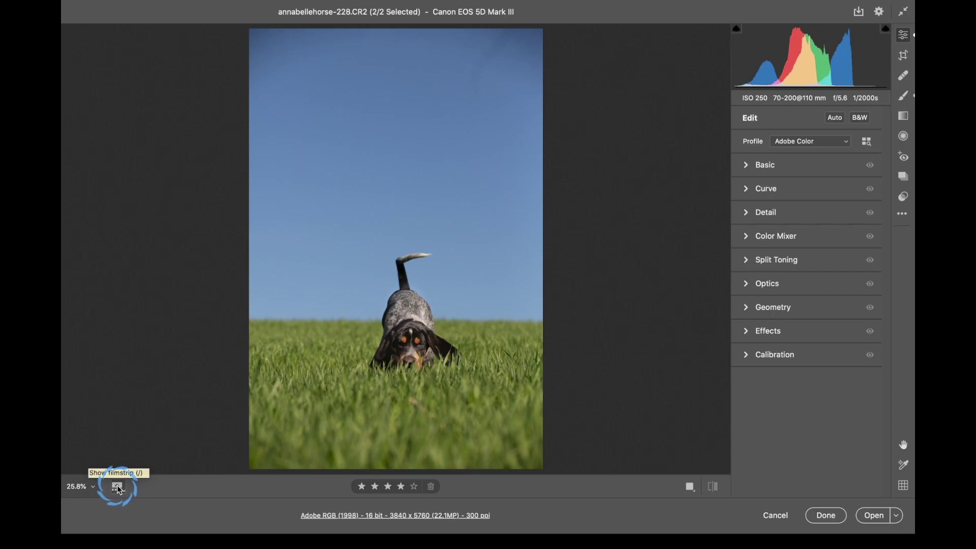
left_click(117, 486)
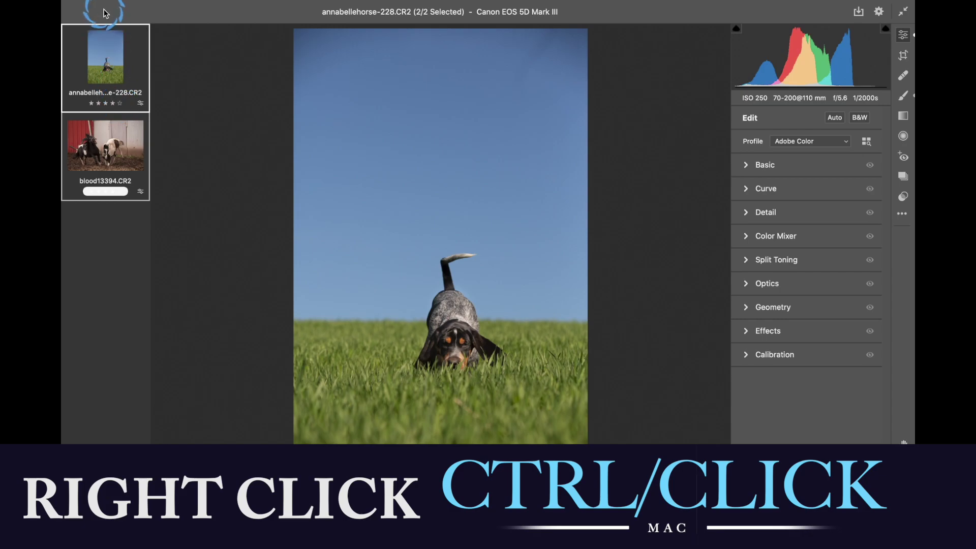
left_click(210, 488)
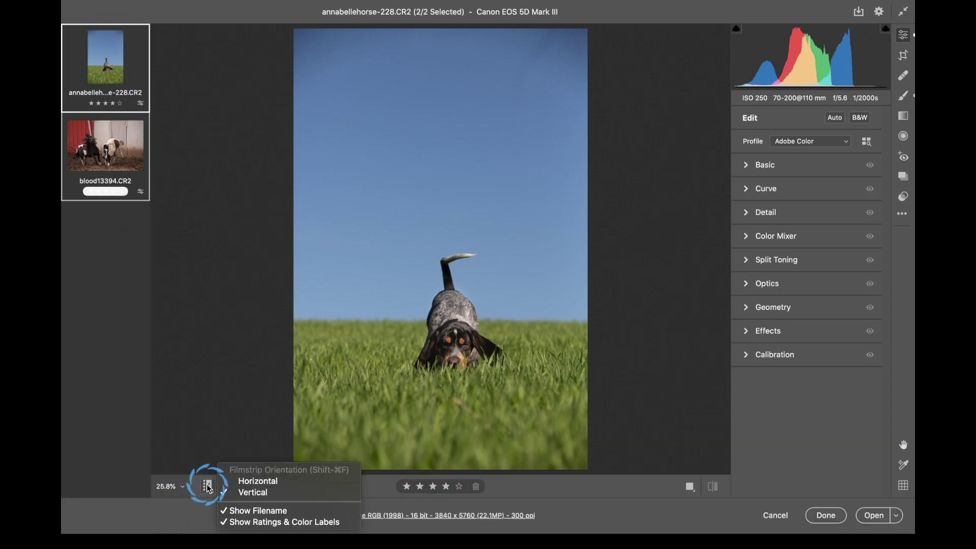
left_click(240, 480)
Step: Turn off the filenames and the ratings and color labels on the filmstrip thumbnails
left_click(105, 491)
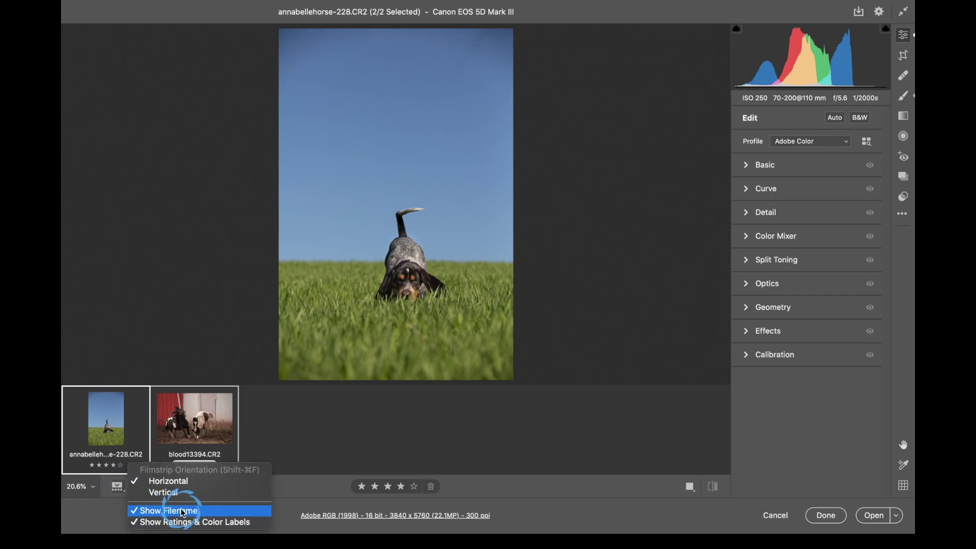
left_click(183, 512)
left_click(126, 490)
left_click(165, 524)
left_click(166, 458)
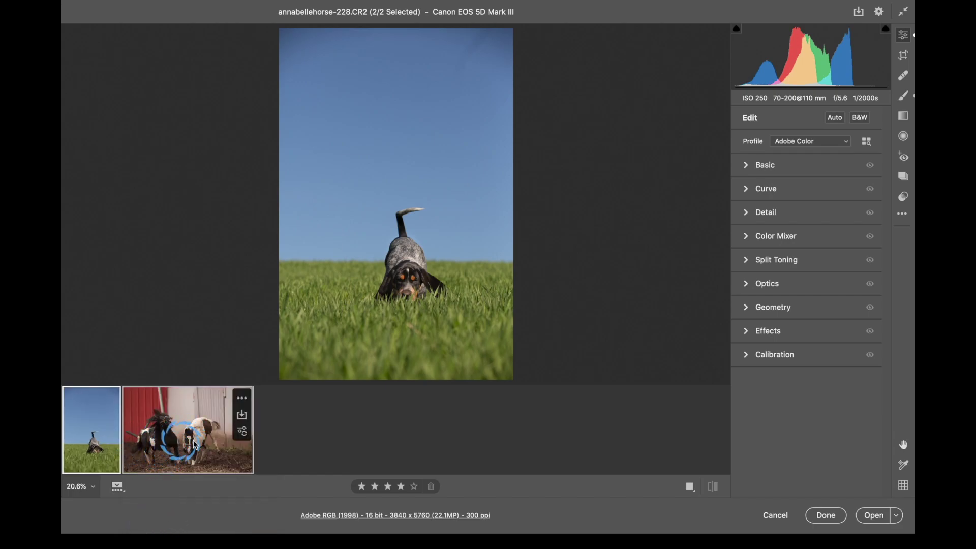
left_click(177, 444)
left_click(88, 435)
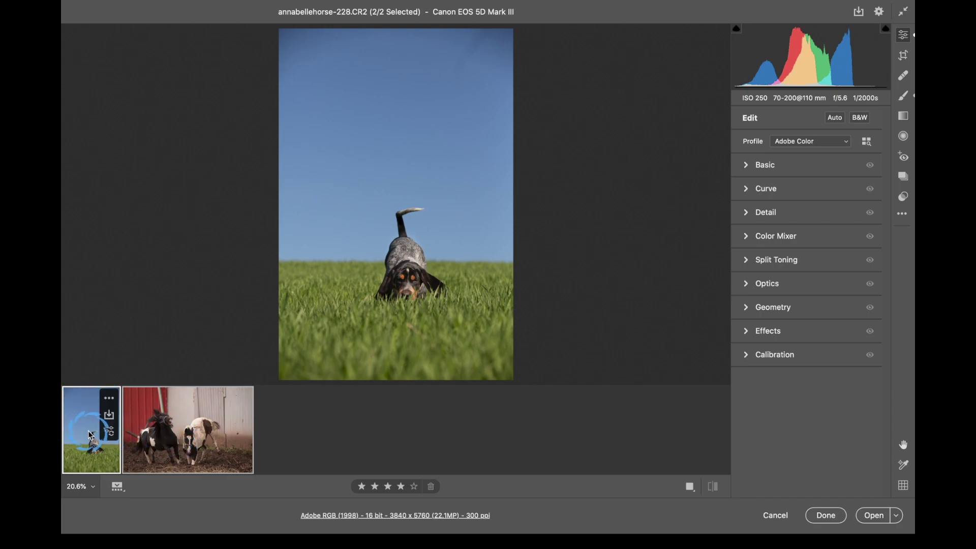
Step: Hide the filmstrip to give the preview image more room
left_click(116, 485)
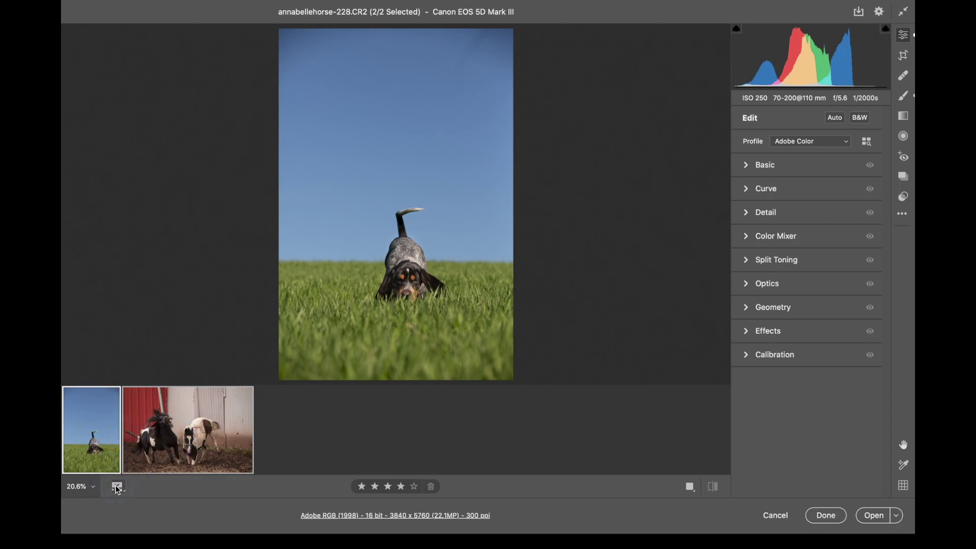
left_click(125, 526)
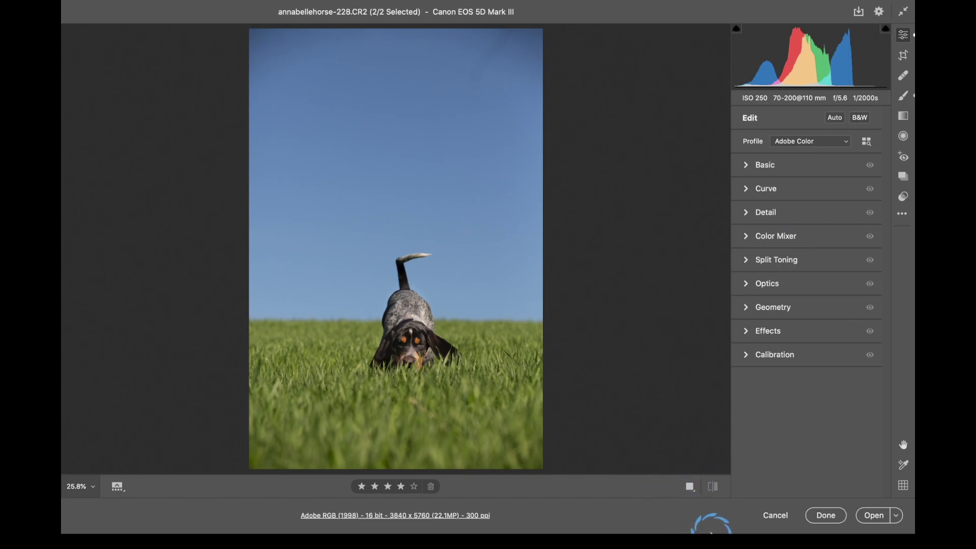
Step: Open the Save Options for the selected images and close them without saving
left_click(855, 52)
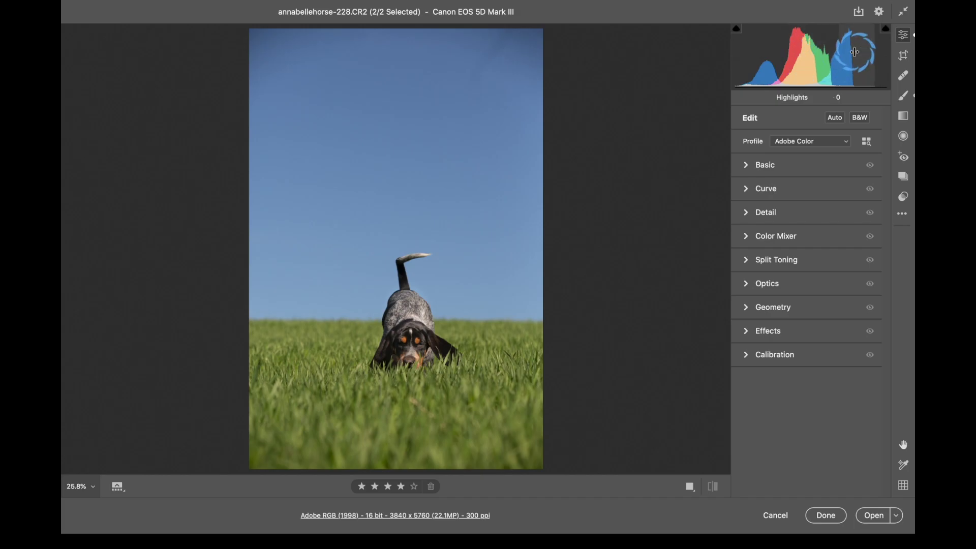
left_click(859, 12)
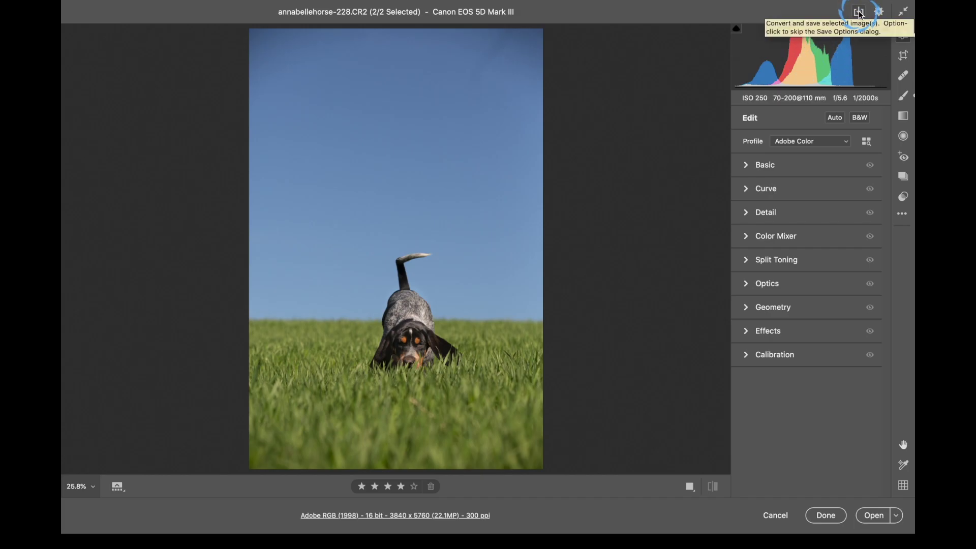
left_click(859, 12)
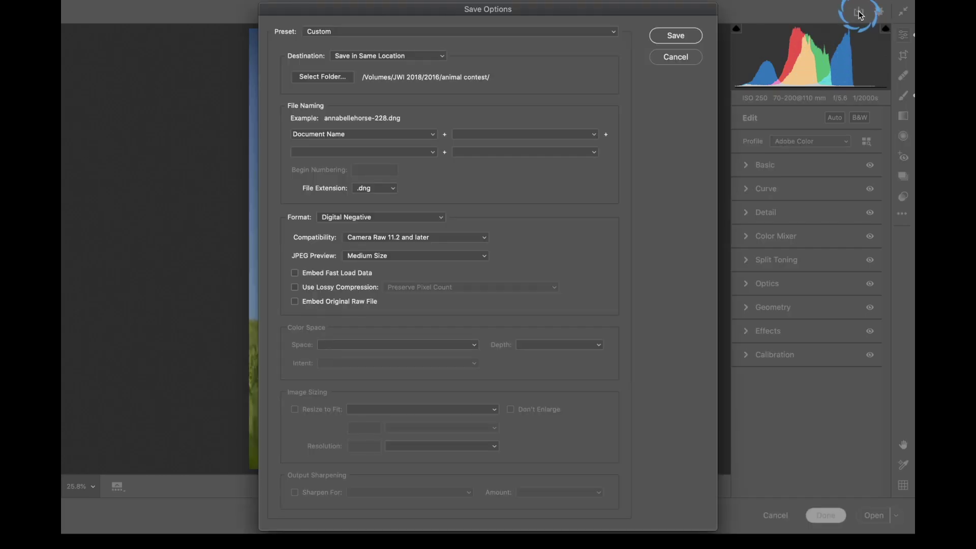
left_click(673, 56)
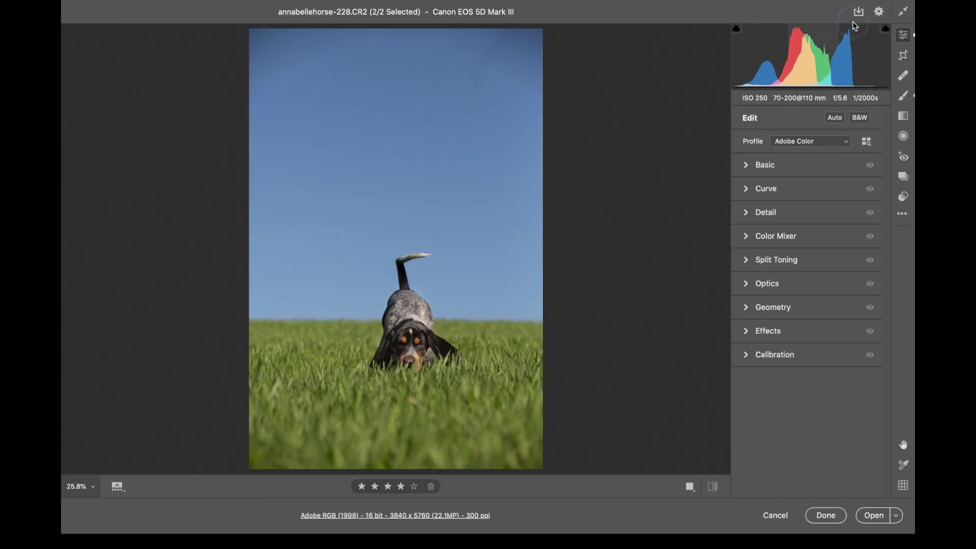
Step: Turn on the shadow and highlight clipping warnings in the histogram and expand the Basic adjustments
left_click(850, 63)
left_click_drag(802, 64, 807, 88)
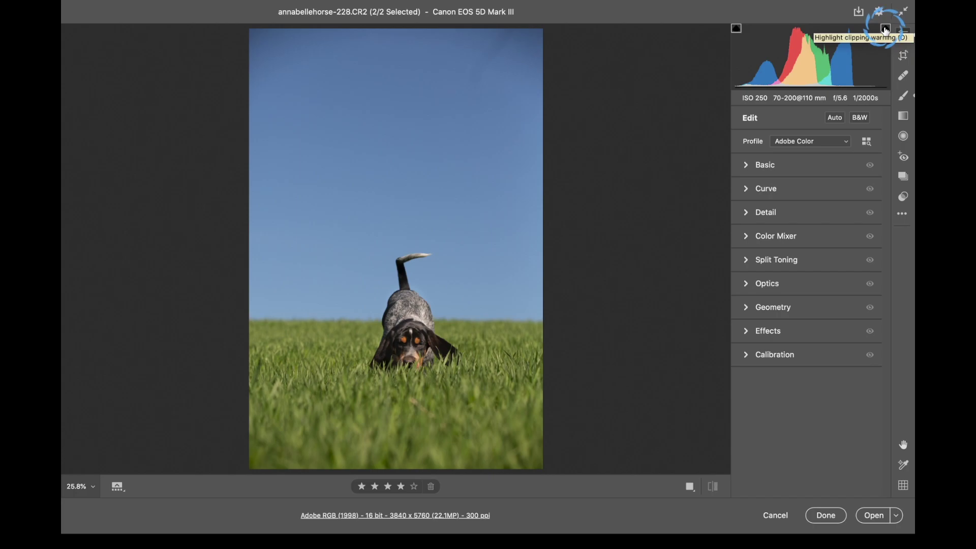
left_click(748, 168)
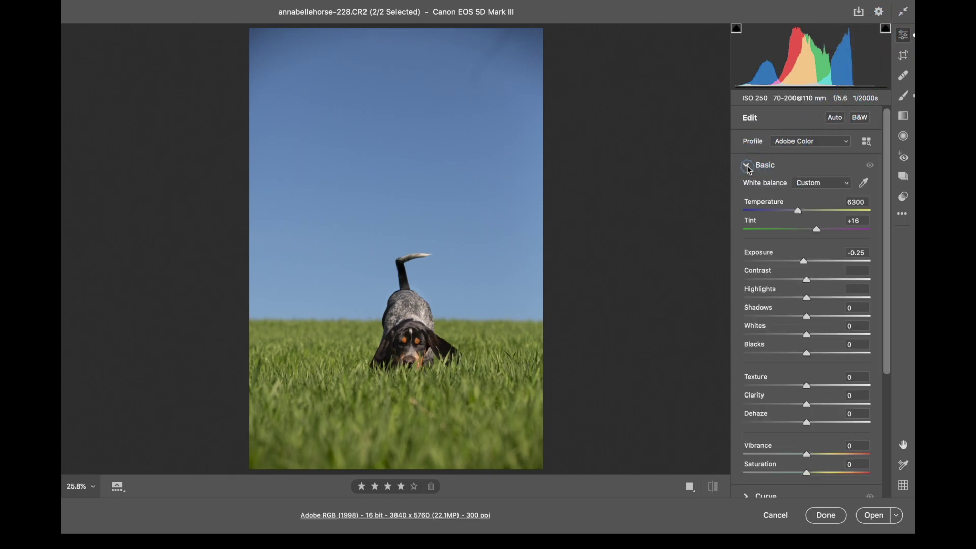
Step: Test the clipping warnings by raising contrast to +100 and moving exposure to -3.20 and up to +5.00
left_click_drag(809, 281, 910, 278)
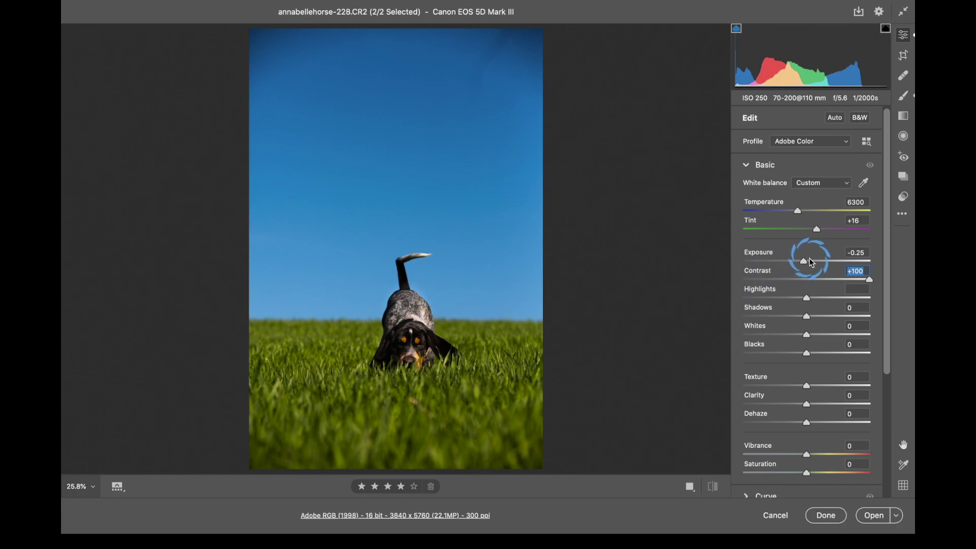
left_click_drag(803, 260, 771, 273)
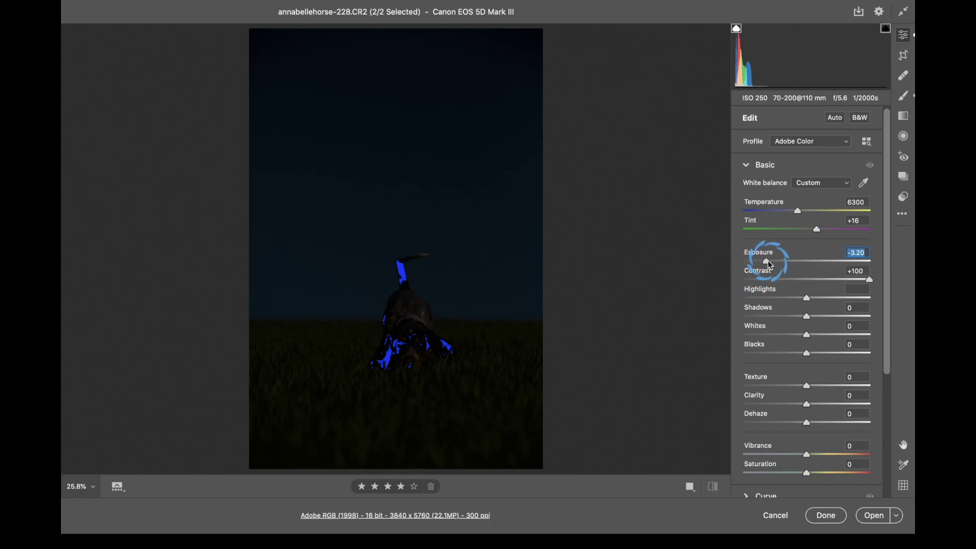
left_click_drag(767, 261, 870, 261)
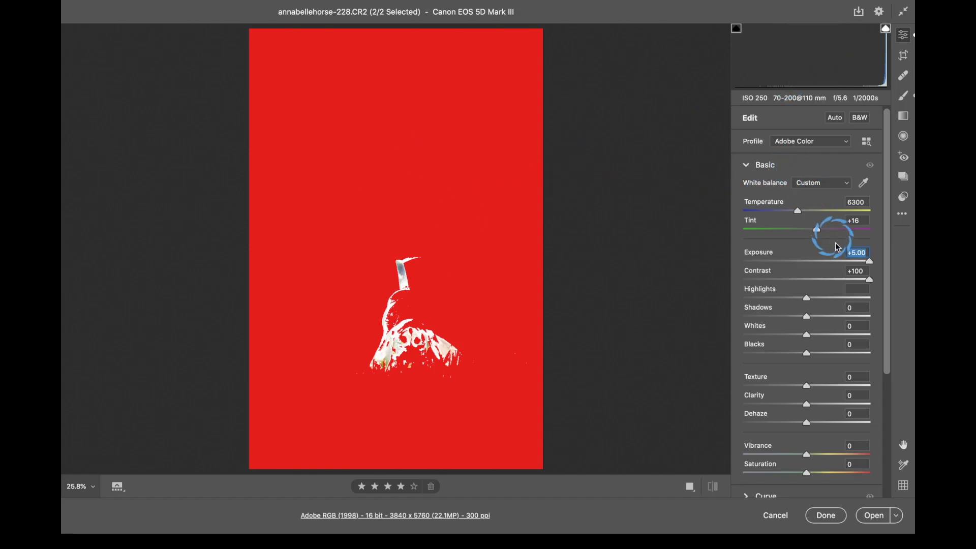
Step: Set the dog photo's exposure to -0.10 and its contrast to +2
left_click_drag(868, 261, 802, 276)
left_click(868, 281)
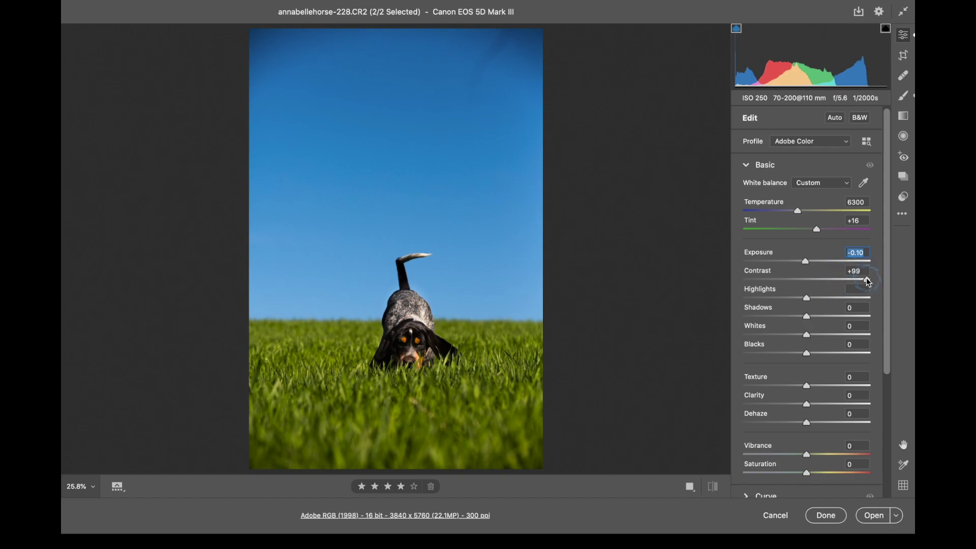
left_click_drag(868, 281, 808, 294)
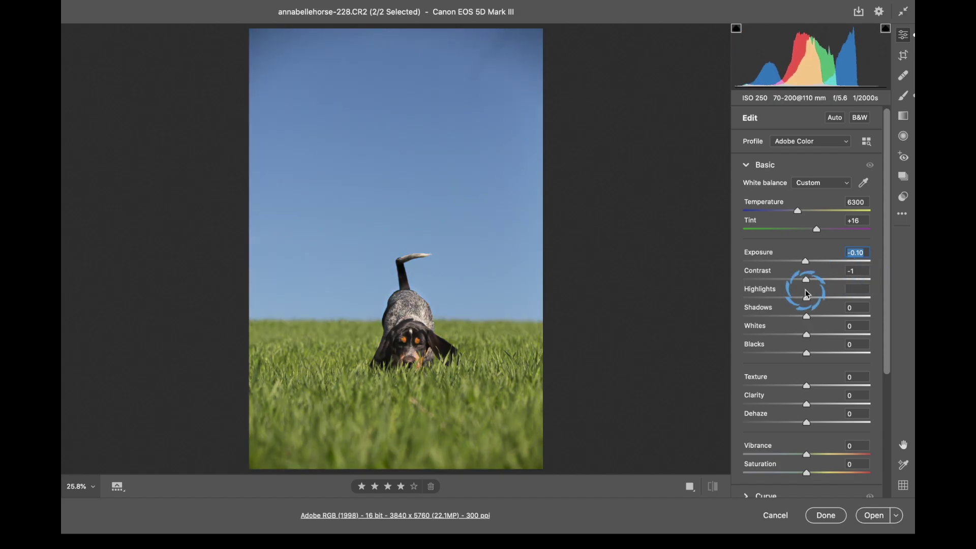
left_click(897, 111)
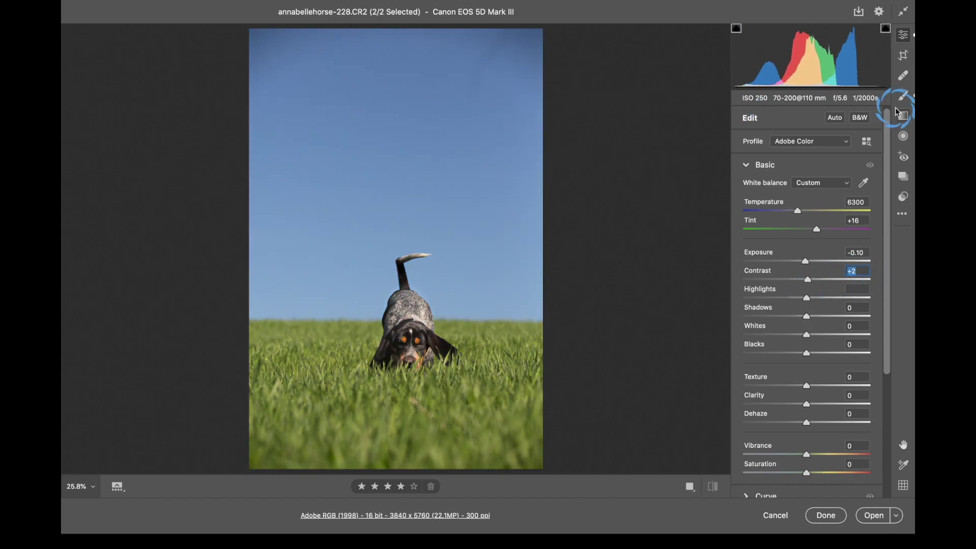
Step: Turn off the shadow and highlight clipping warnings in the histogram
left_click(738, 29)
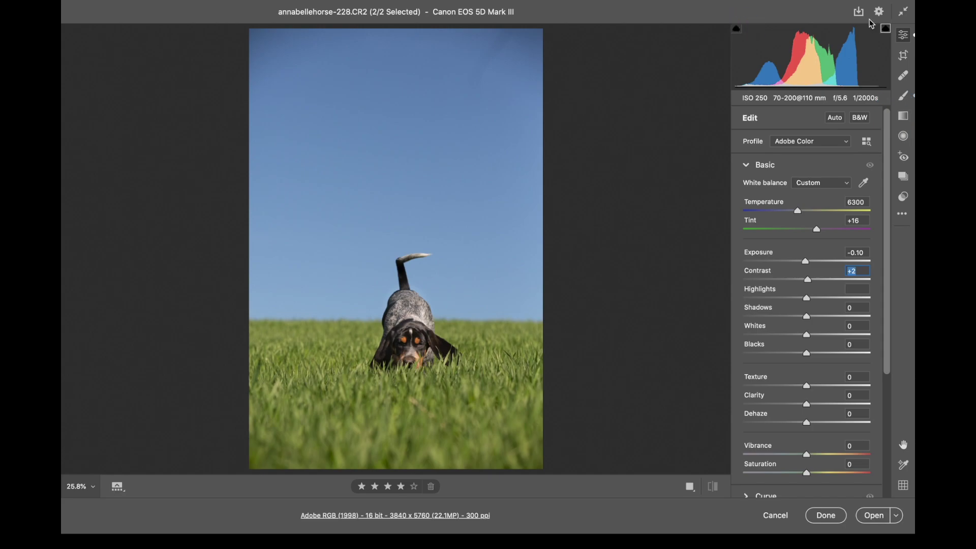
left_click_drag(876, 43, 862, 48)
Step: Try the Auto adjustment on the dog photo and undo it
left_click(833, 105)
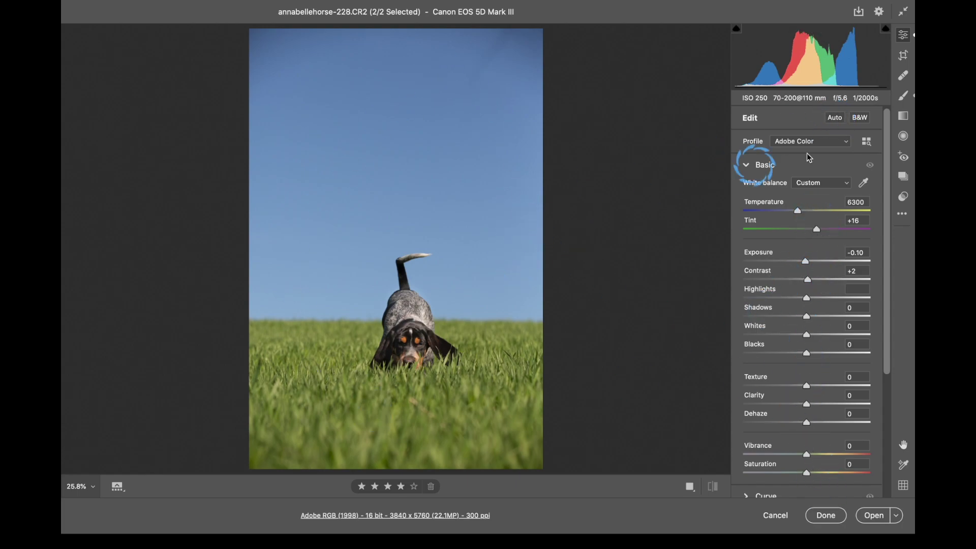
left_click(836, 119)
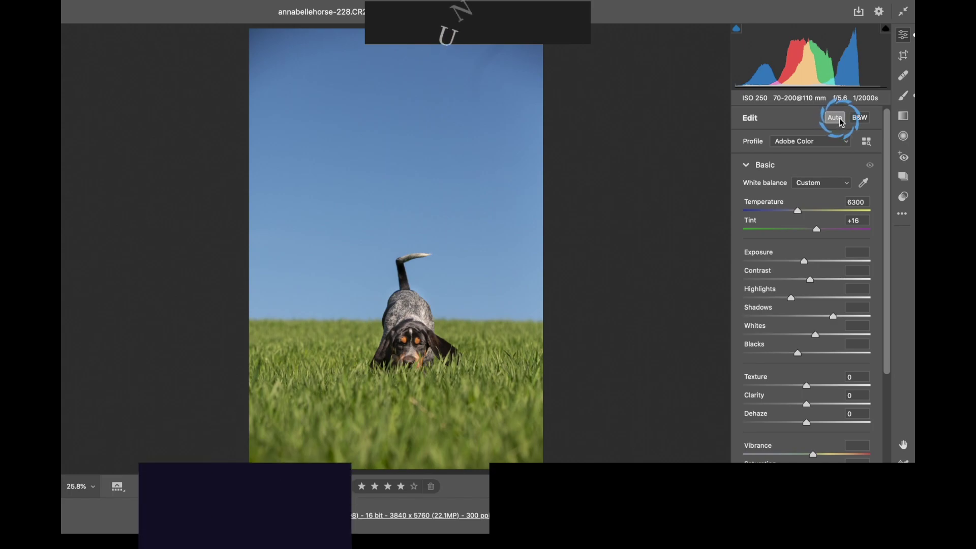
key("super+z")
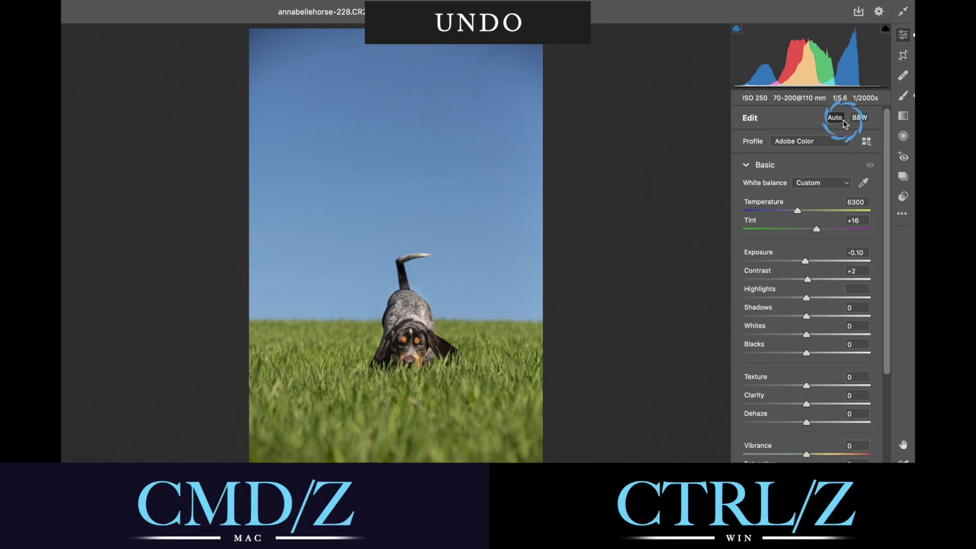
Step: Try the black-and-white conversion, look through the edit sections including the B&W Mixer, and return the photo to color
left_click(859, 118)
scroll(860, 117, "down", 5)
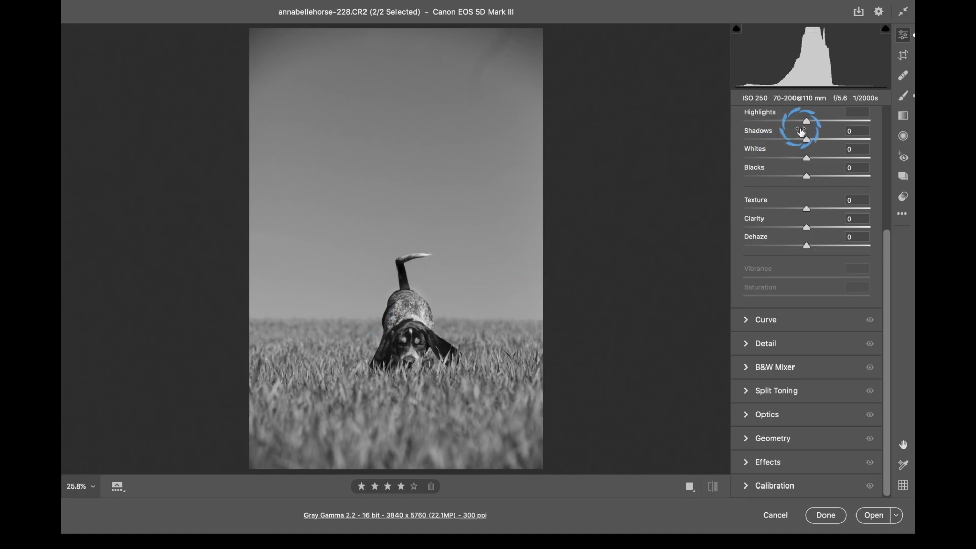
scroll(819, 219, "up", 5)
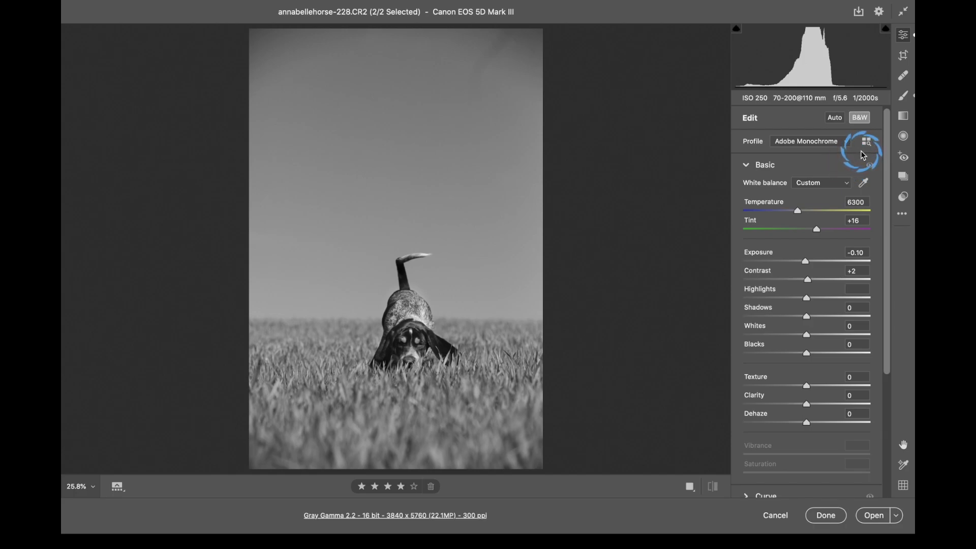
scroll(861, 151, "down", 5)
key("v")
scroll(854, 203, "up", 2)
scroll(853, 209, "up", 3)
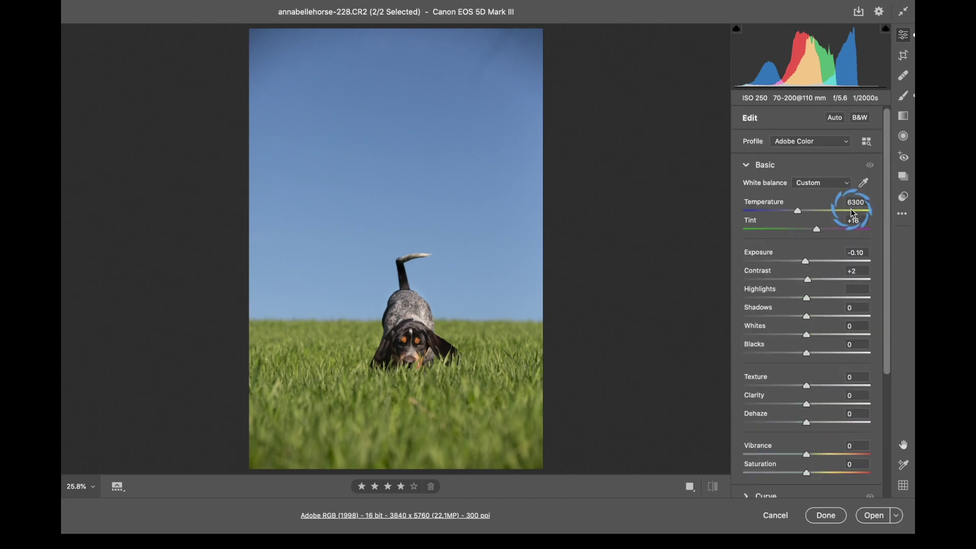
Step: Try the Adobe Landscape, Adobe Portrait, Adobe Standard and Adobe Vivid profiles on the photo, and switch back to Adobe Color
left_click(830, 142)
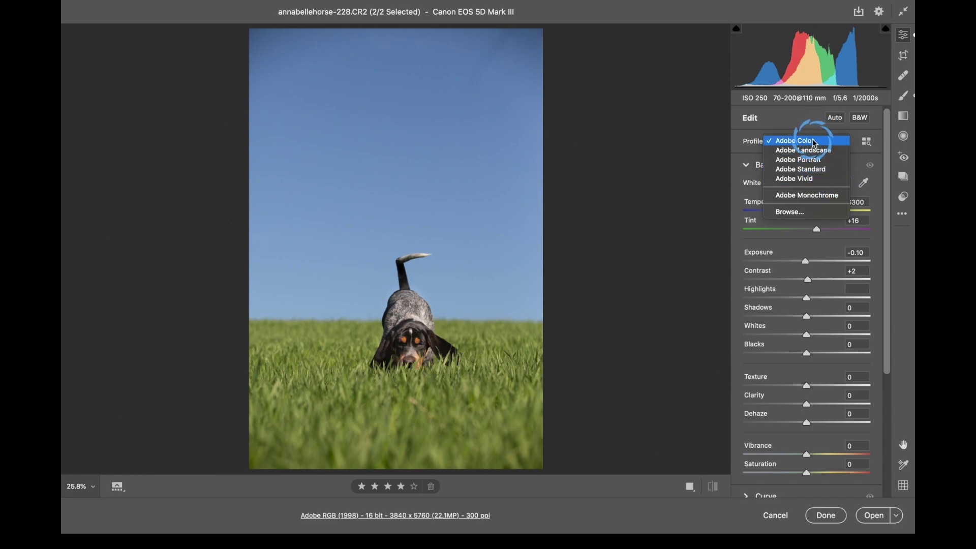
left_click(821, 152)
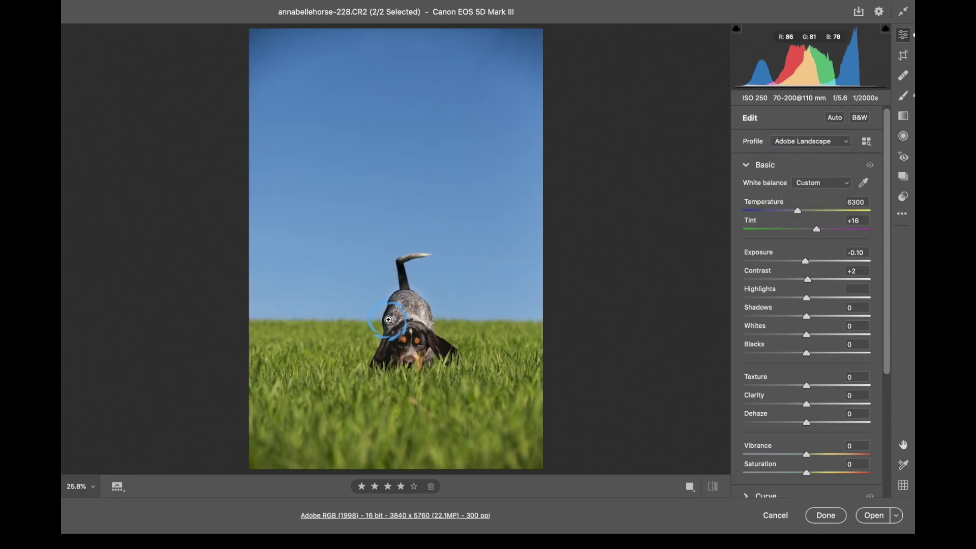
left_click(812, 144)
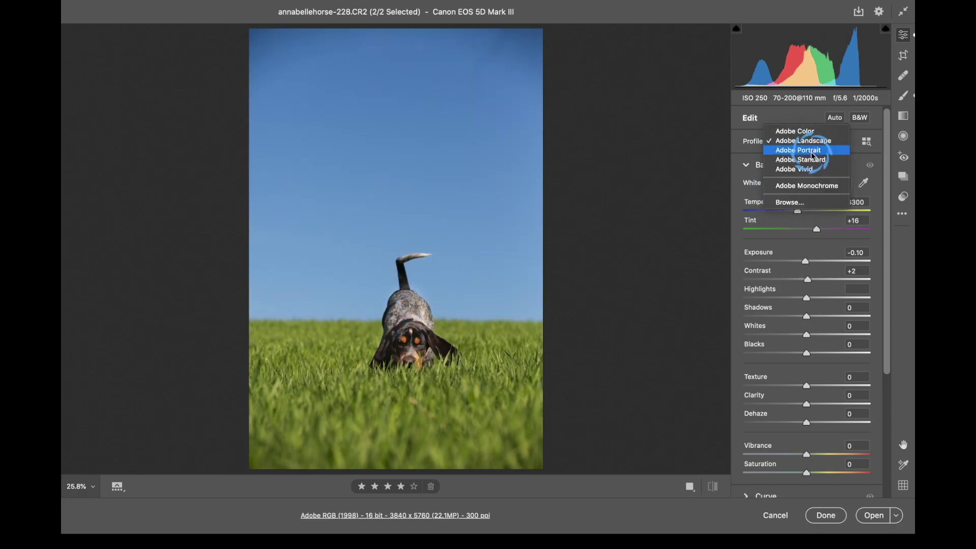
left_click(808, 150)
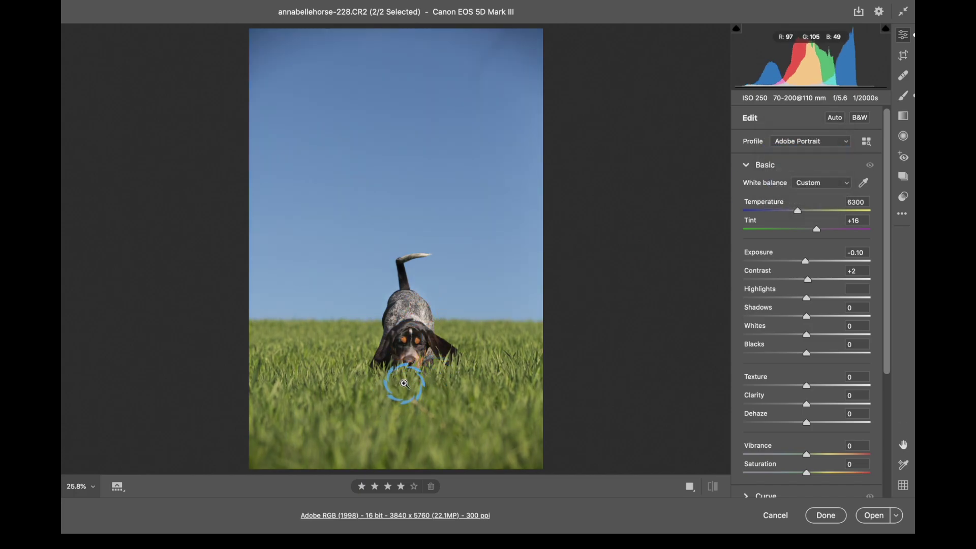
left_click(807, 144)
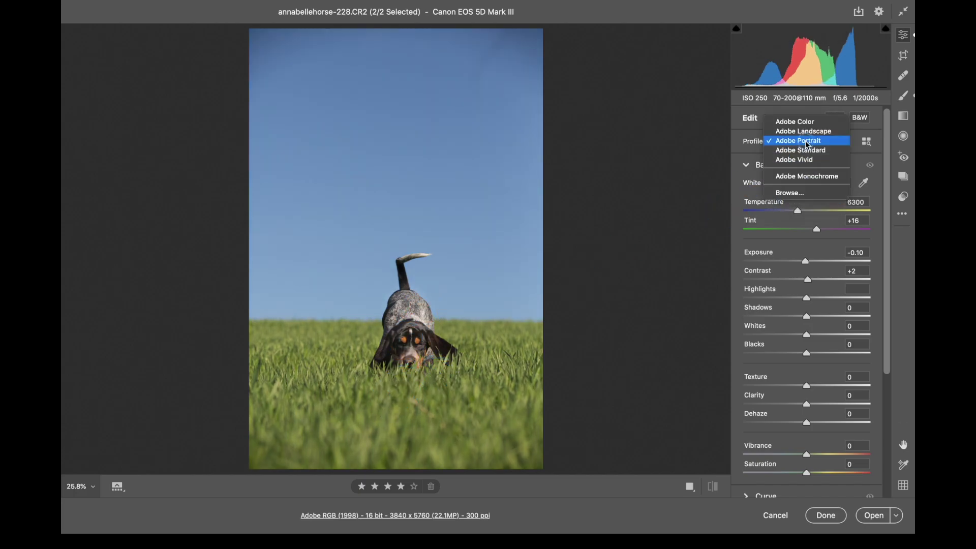
left_click(809, 150)
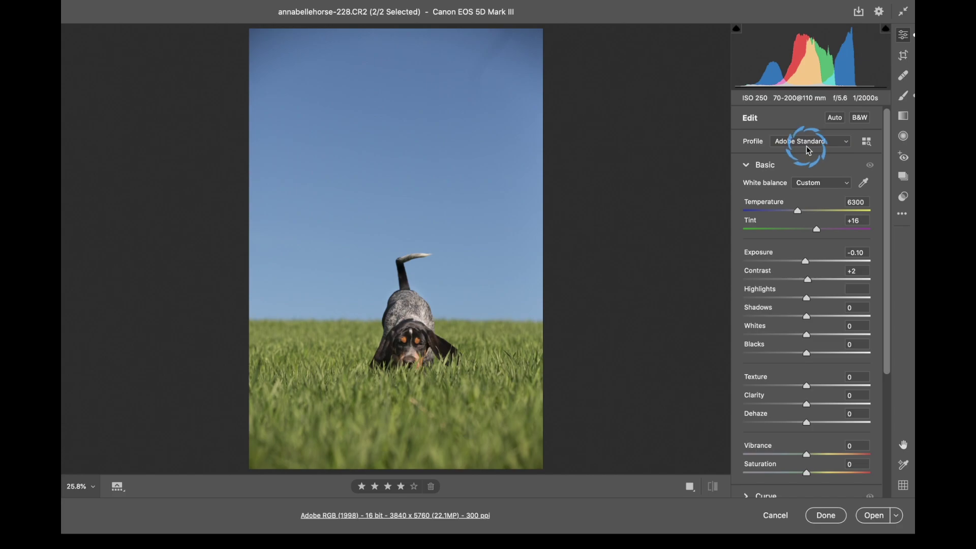
left_click(818, 143)
left_click(819, 148)
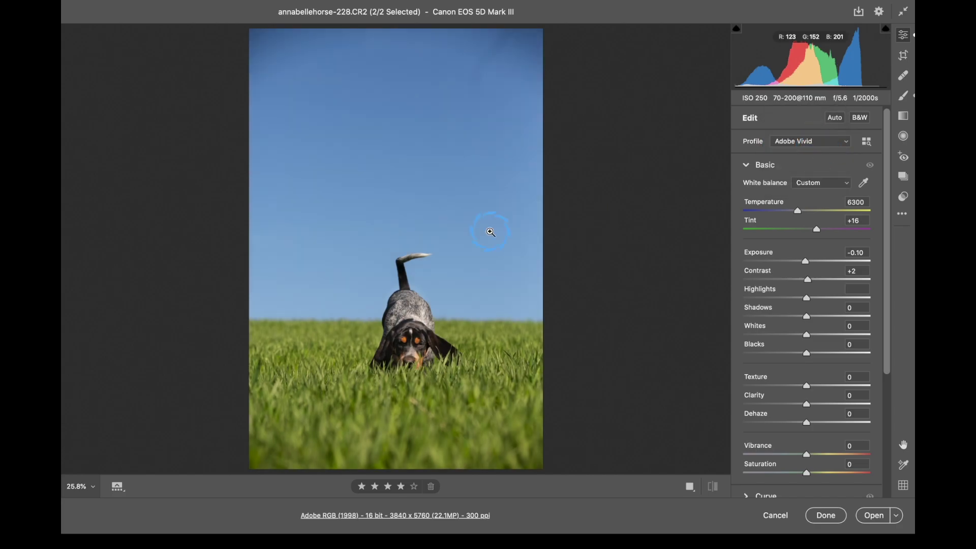
left_click(818, 142)
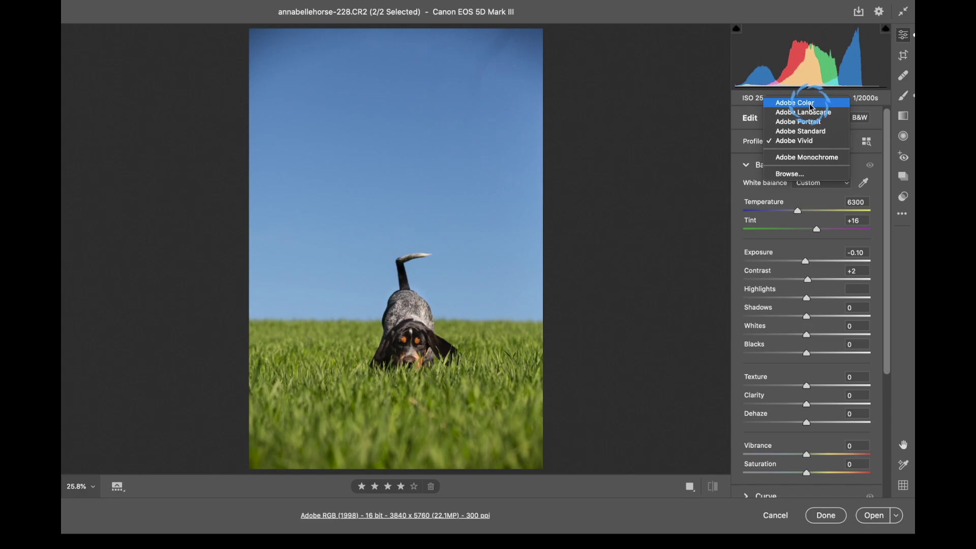
left_click(811, 106)
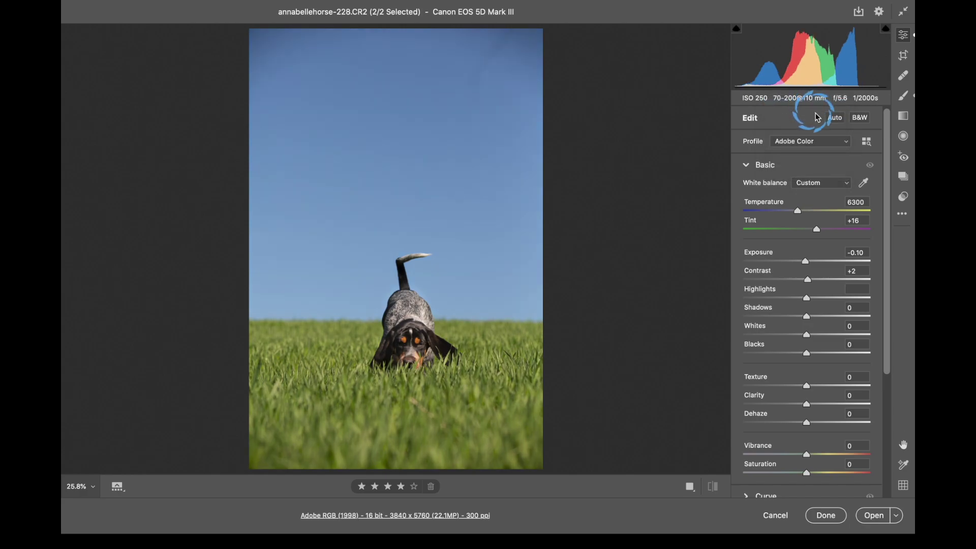
Step: Open the profile browser and preview the Adobe Monochrome profile on the photo
left_click(822, 147)
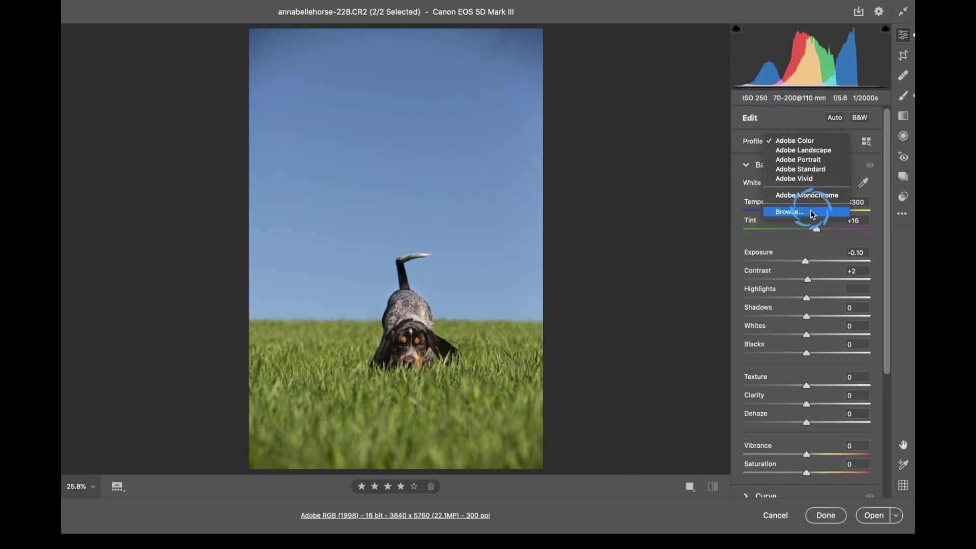
left_click(840, 138)
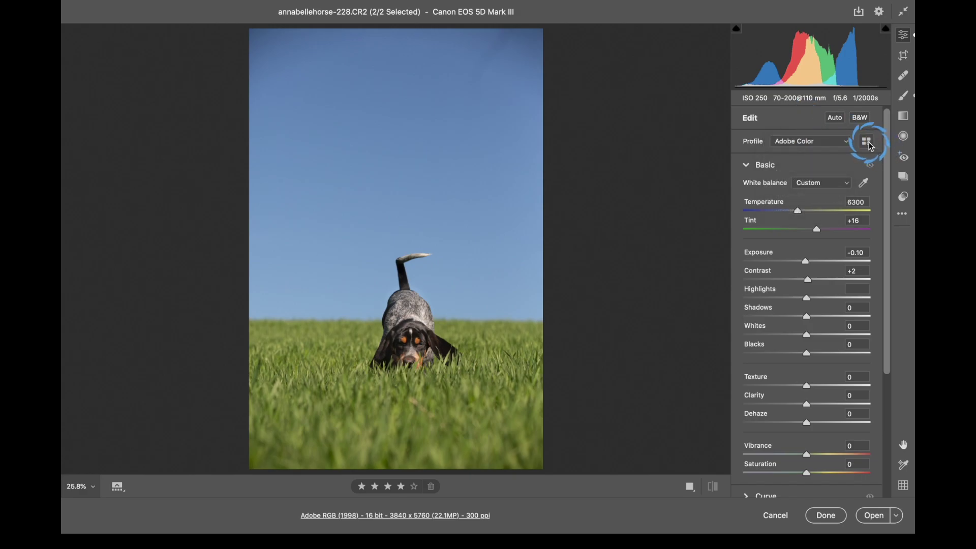
left_click(868, 144)
left_click(842, 260)
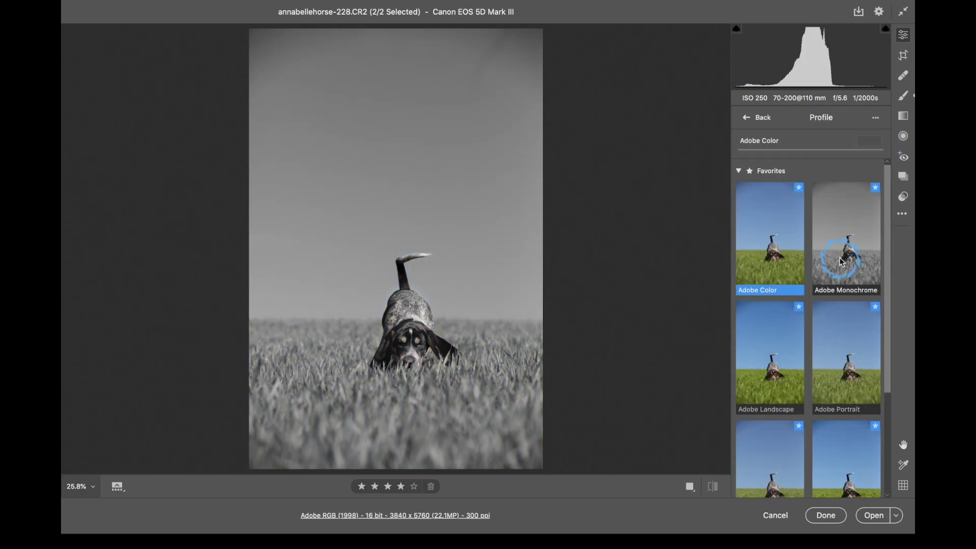
Step: Collapse the Favorites profiles, expand the Camera Matching group, and preview its Faithful and Portrait profiles
left_click(741, 170)
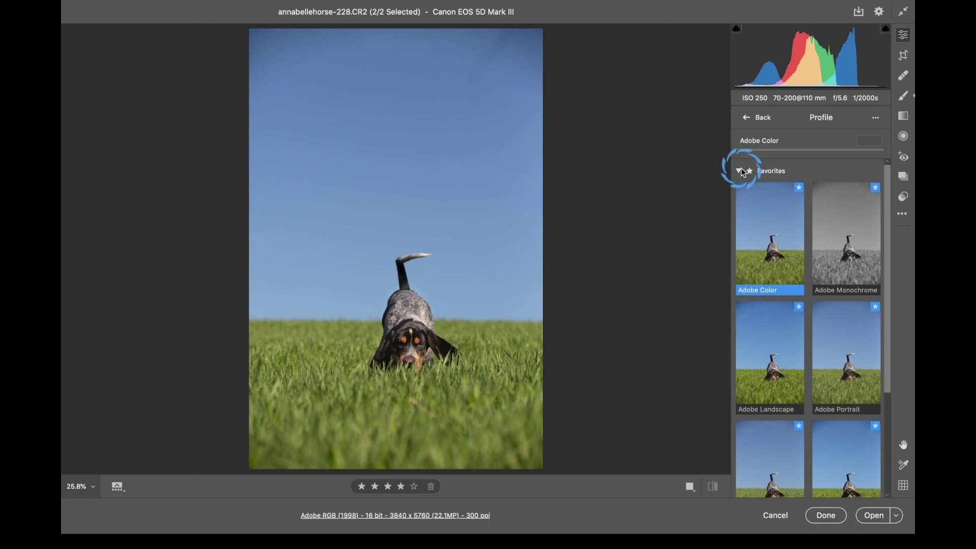
left_click(742, 195)
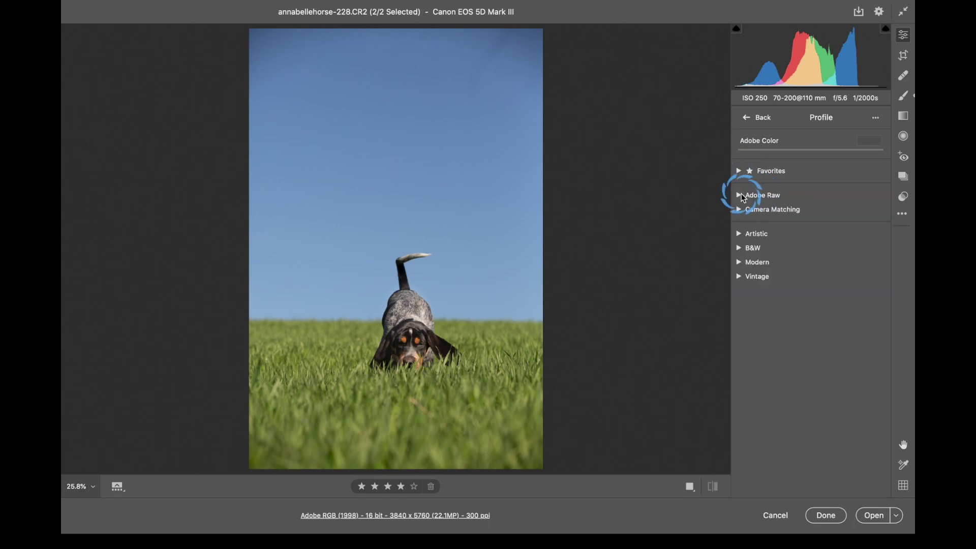
left_click(741, 195)
left_click(740, 210)
left_click(758, 305)
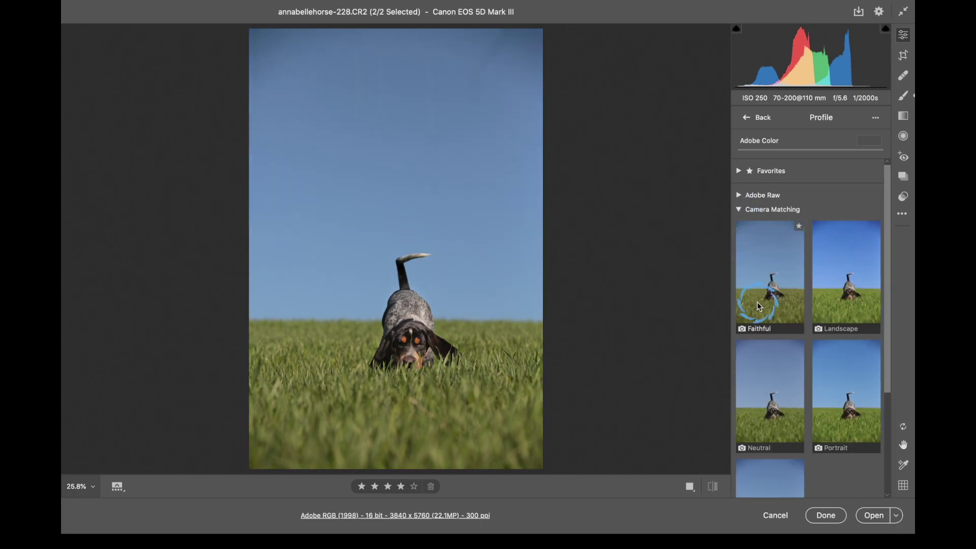
left_click(844, 423)
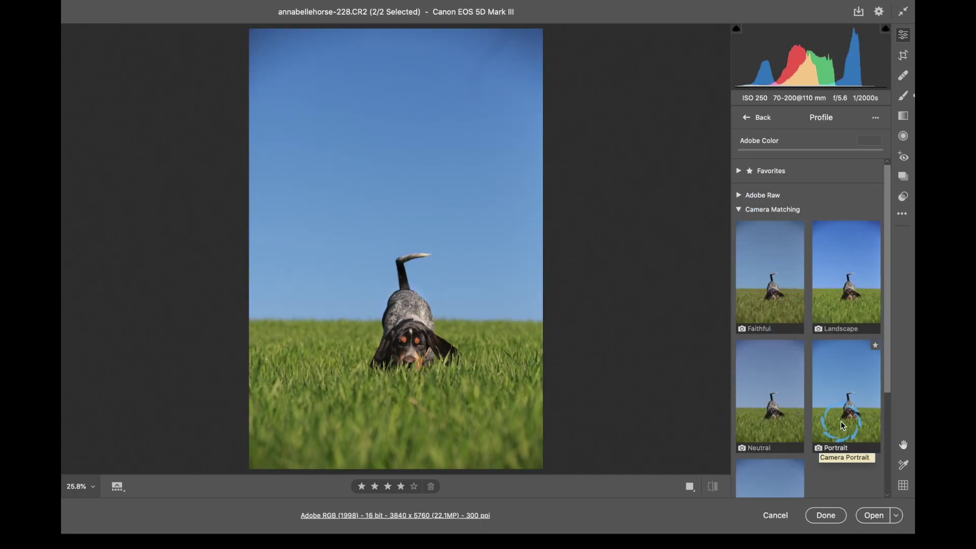
Step: Preview the Camera Matching profiles, including Neutral, Faithful, Landscape and Portrait, on the photo and collapse the group
left_click(770, 424)
left_click(773, 261)
left_click(835, 276)
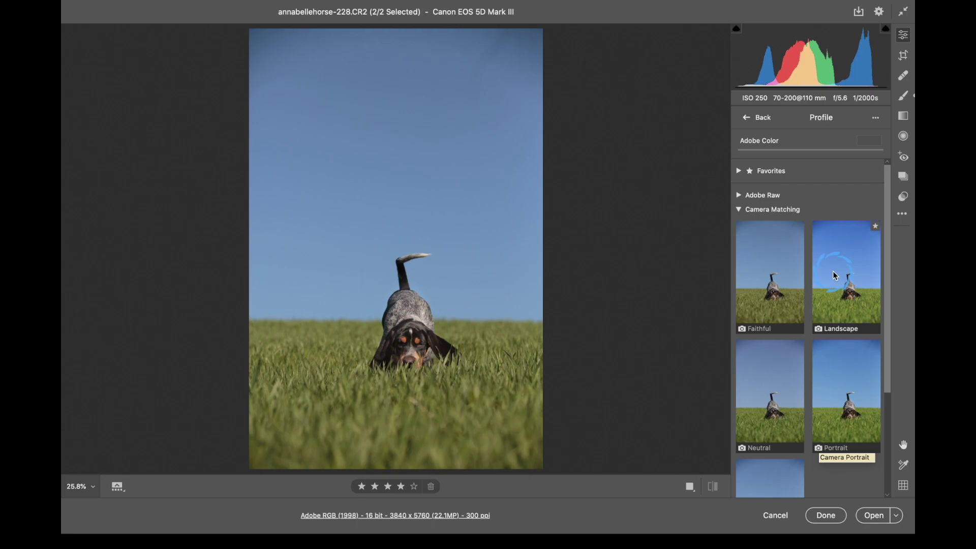
scroll(833, 285, "down", 3)
left_click(824, 305)
scroll(813, 284, "up", 2)
left_click(784, 254)
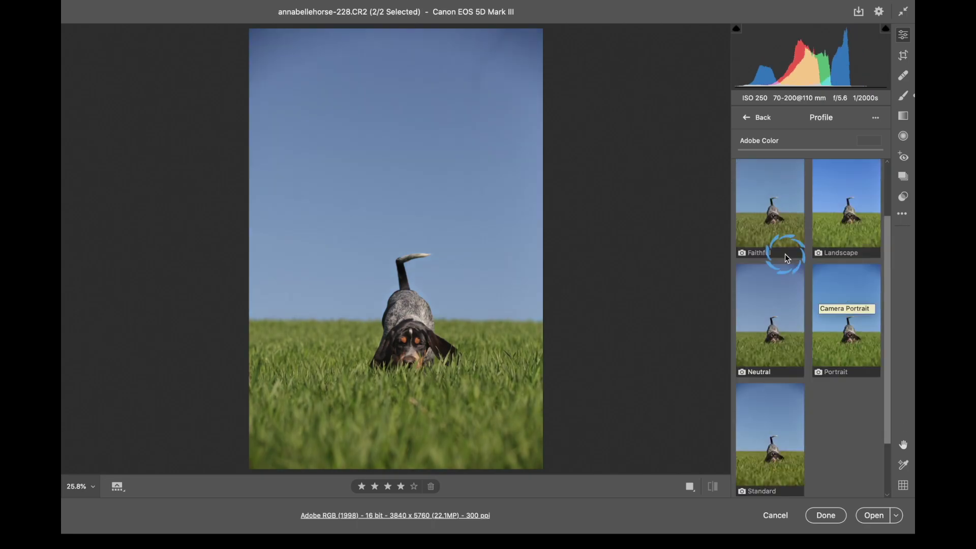
scroll(784, 254, "up", 5)
left_click(731, 194)
left_click(740, 210)
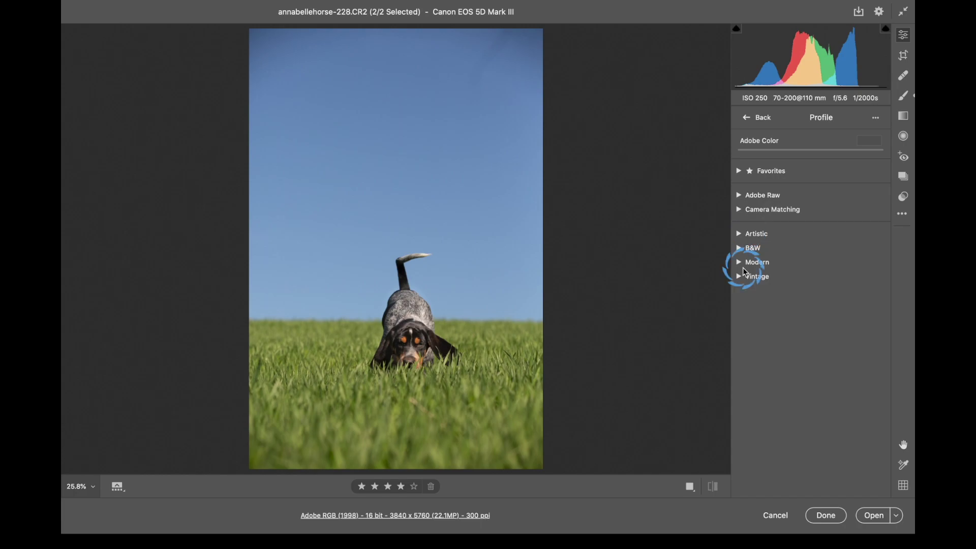
Step: Expand the Vintage profiles, preview Vintage 01 and Vintage 02, collapse the group, and return to the edit settings
left_click(772, 322)
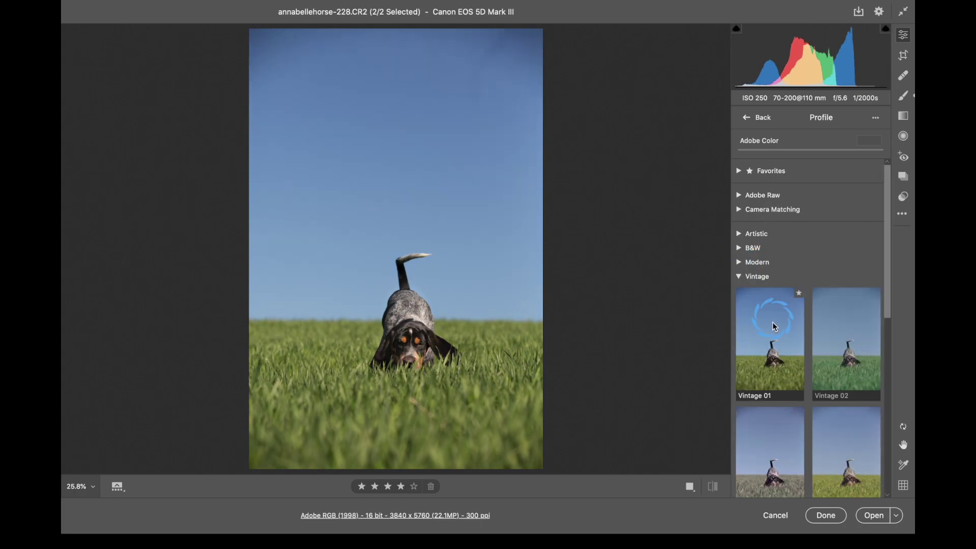
left_click(829, 332)
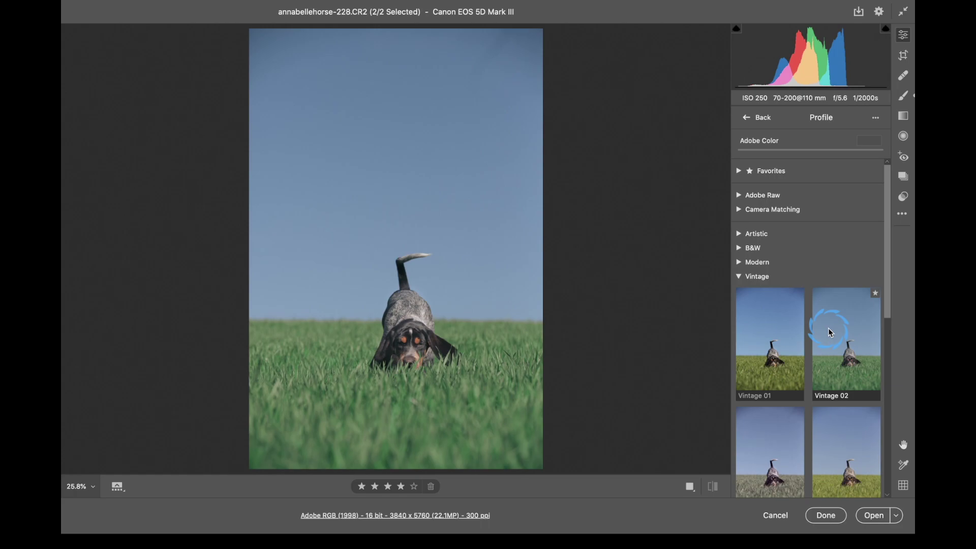
left_click(814, 349)
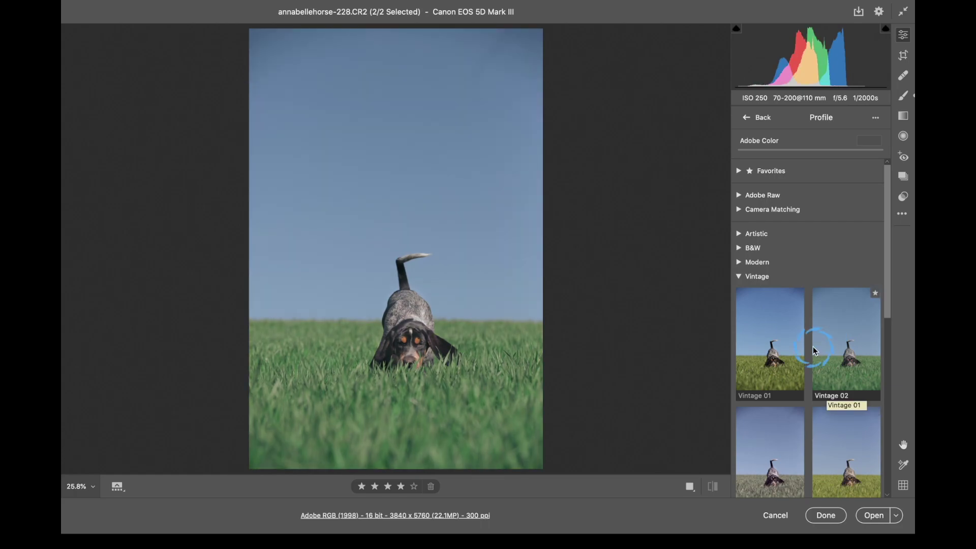
left_click(737, 275)
left_click(740, 277)
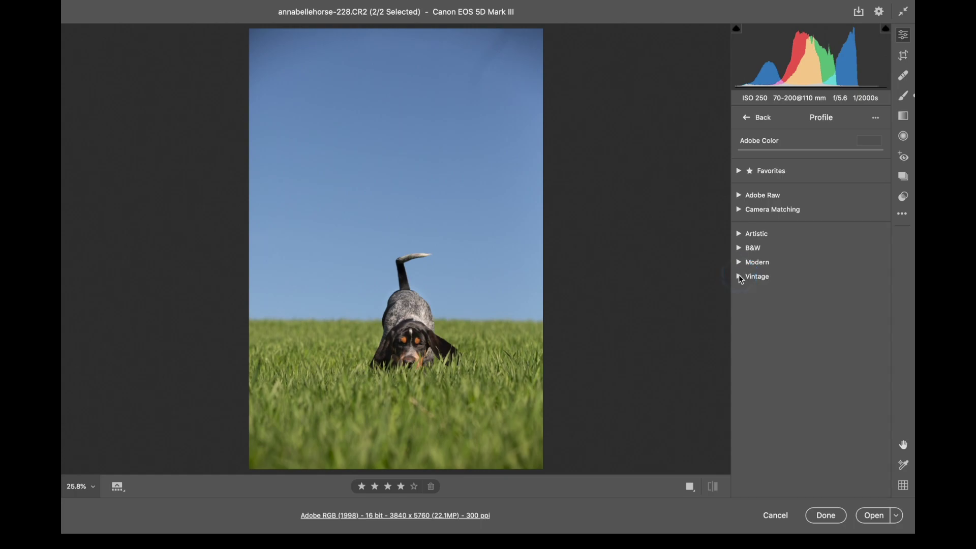
left_click(751, 118)
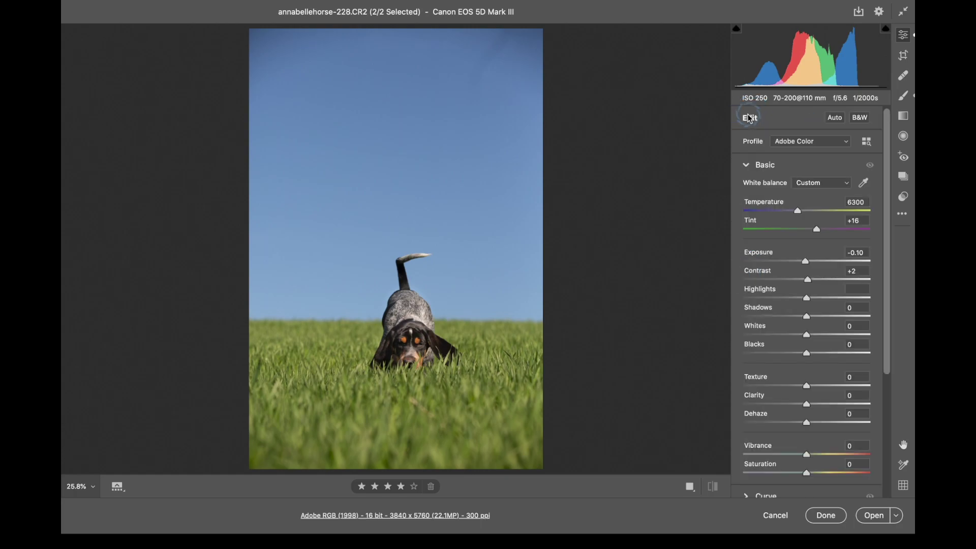
Step: Look through the white balance presets and set the photo's white balance to As Shot
left_click(825, 183)
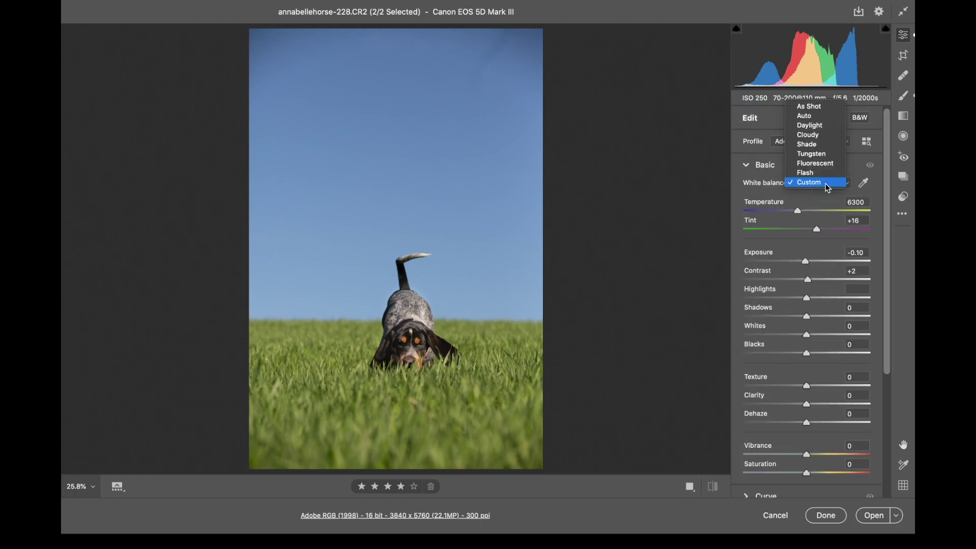
left_click(825, 183)
left_click(815, 146)
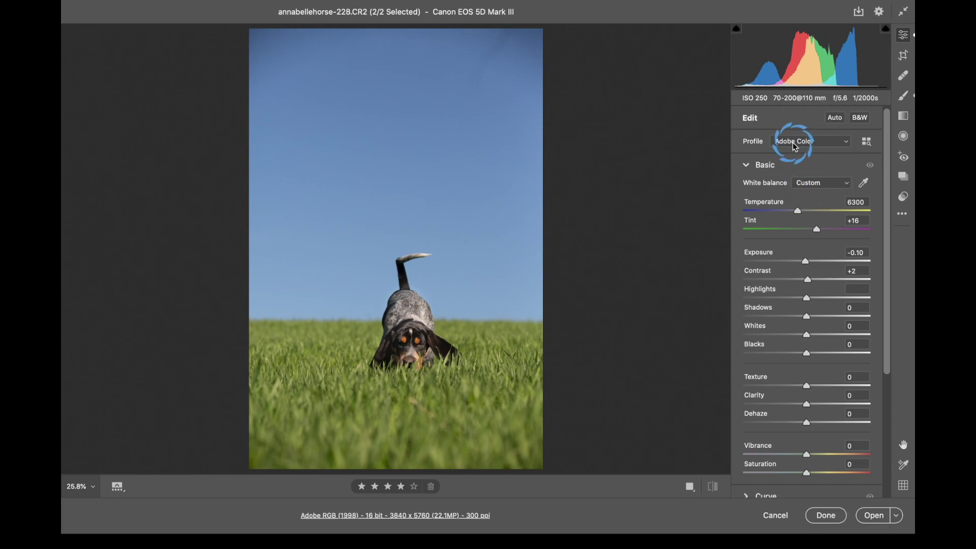
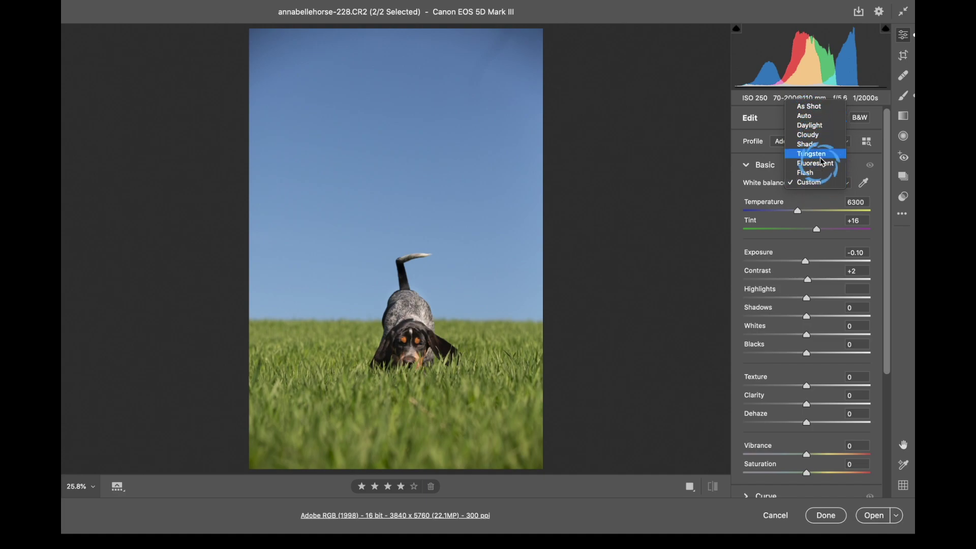
left_click(812, 106)
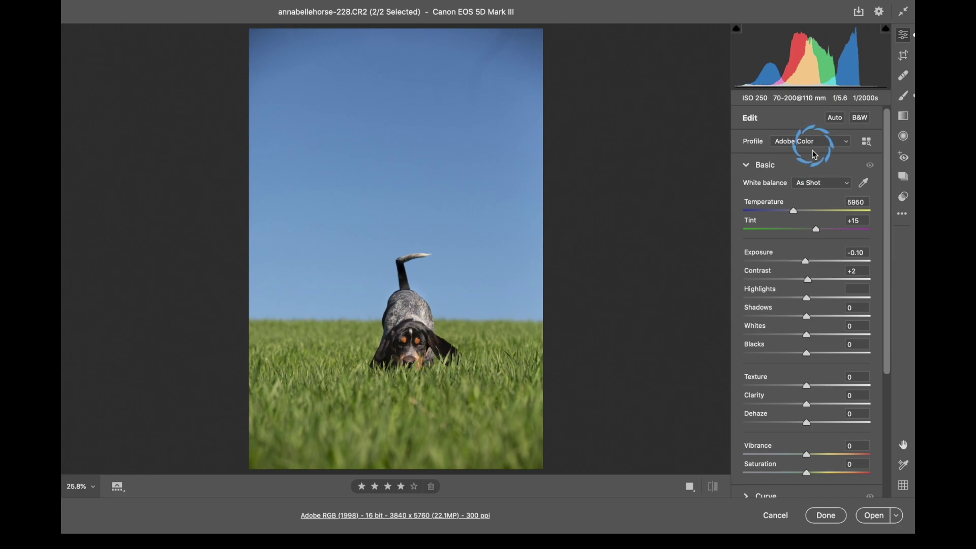
Step: Try the Tungsten white balance on the photo and switch back to As Shot
left_click(813, 183)
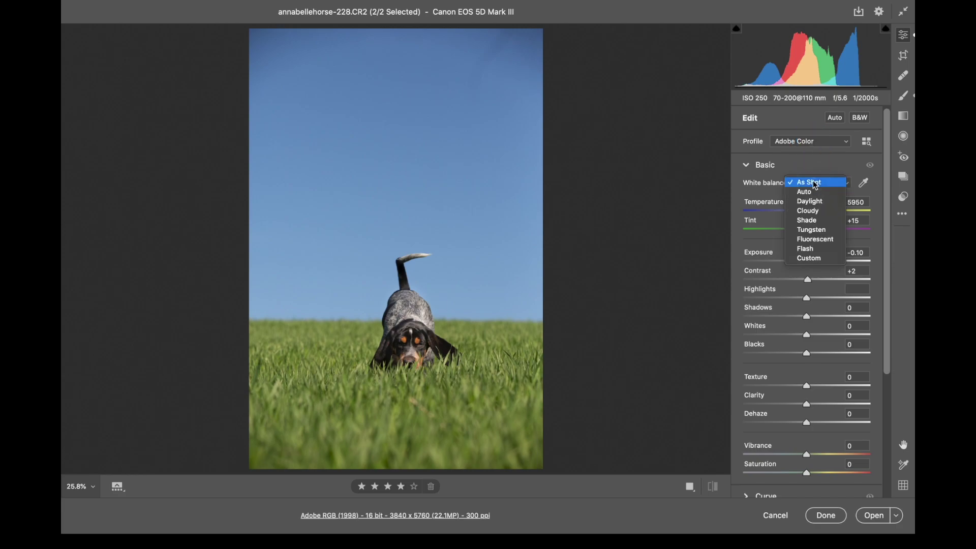
left_click(822, 232)
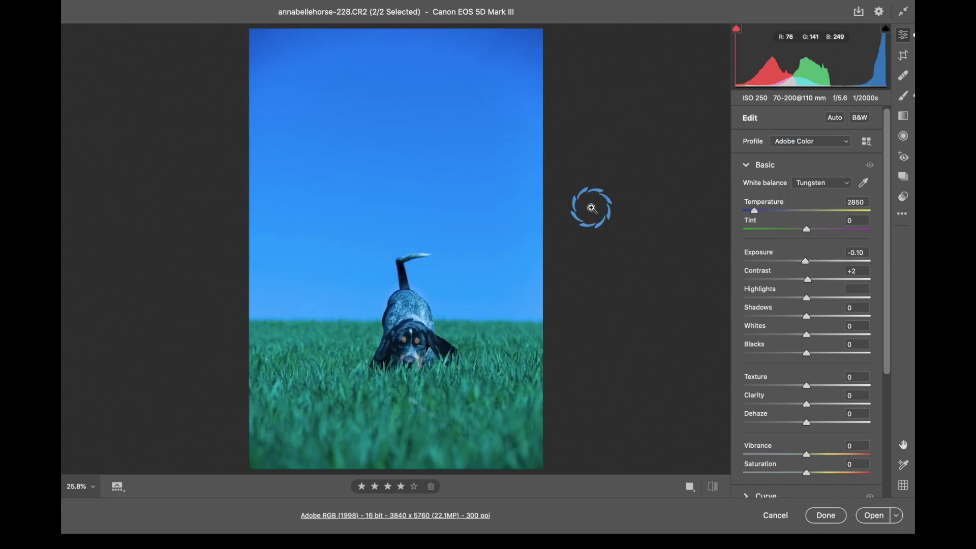
left_click(812, 184)
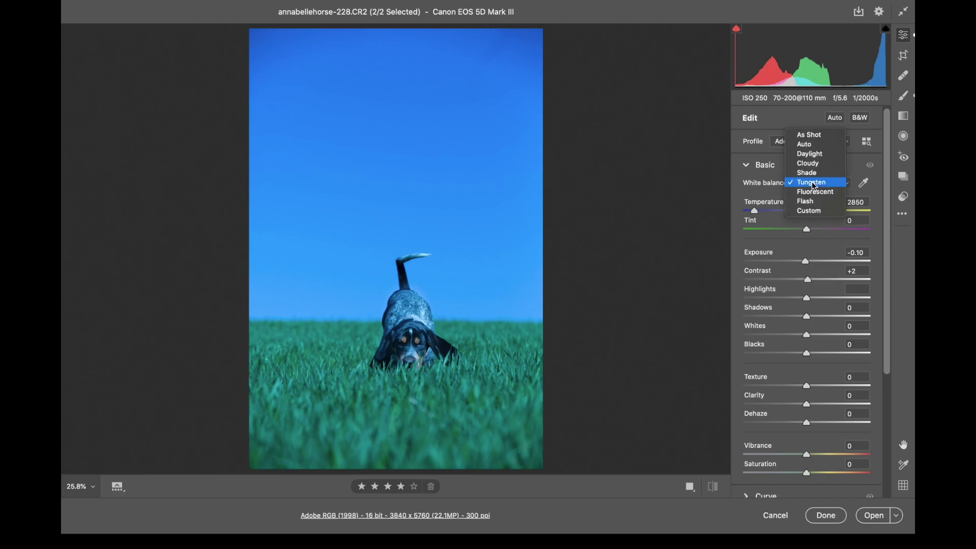
left_click(810, 135)
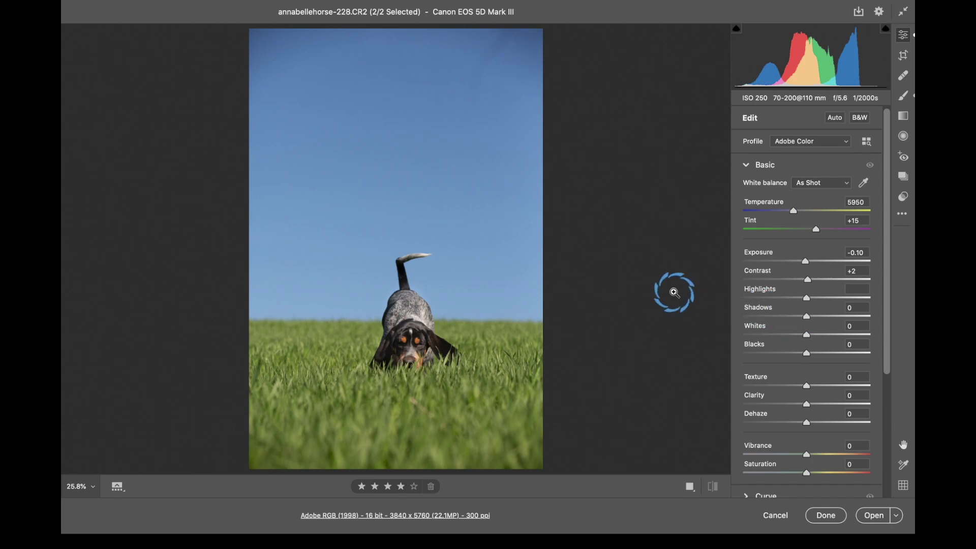
Step: Try an exposure of +0.70, bring it down to +0.05, and lower the color temperature to 5500
left_click_drag(806, 261, 815, 261)
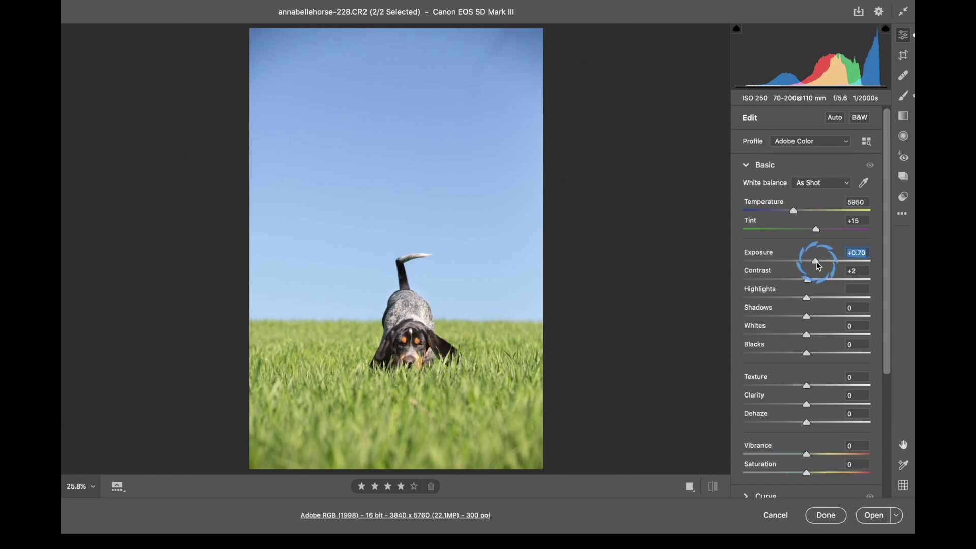
left_click_drag(816, 261, 810, 269)
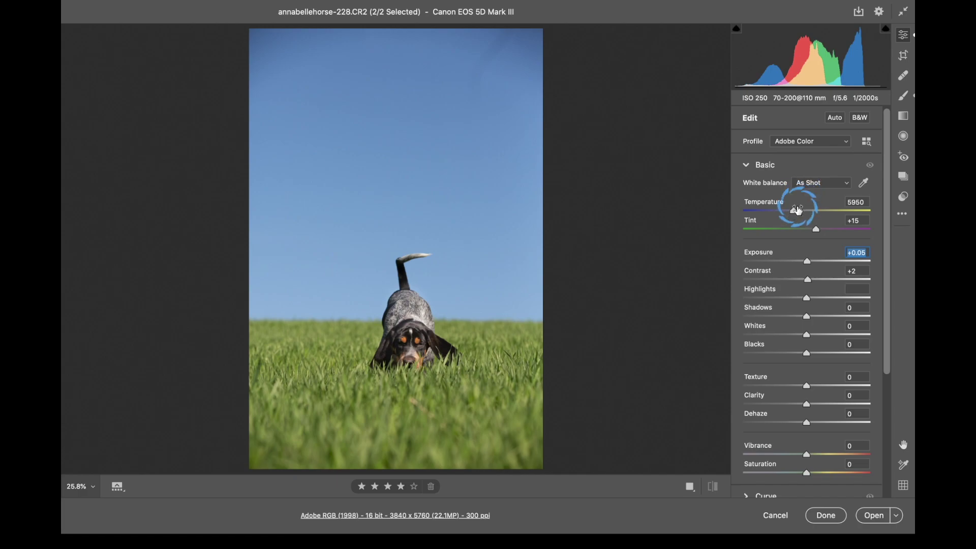
mouse_move(793, 211)
left_mouse_down()
mouse_move(808, 212)
mouse_move(790, 218)
left_mouse_up()
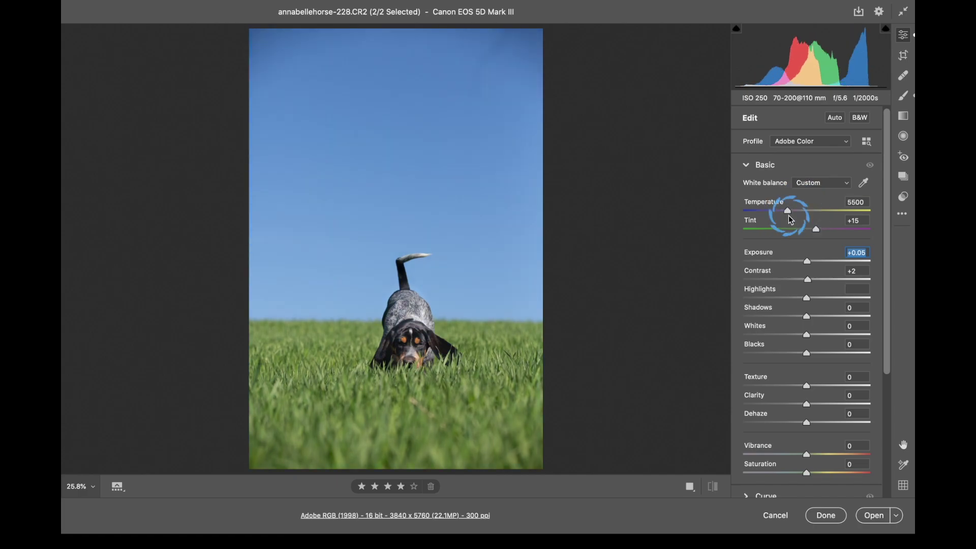
left_click(849, 205)
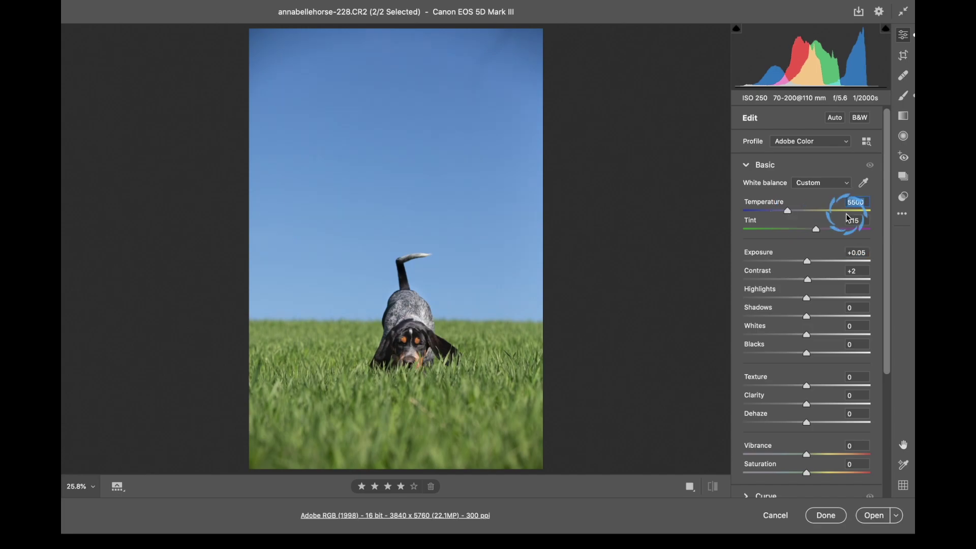
Step: Try green tint values of -39 and -35 on the photo, and set the tint to 0
left_click(776, 226)
left_click(818, 230)
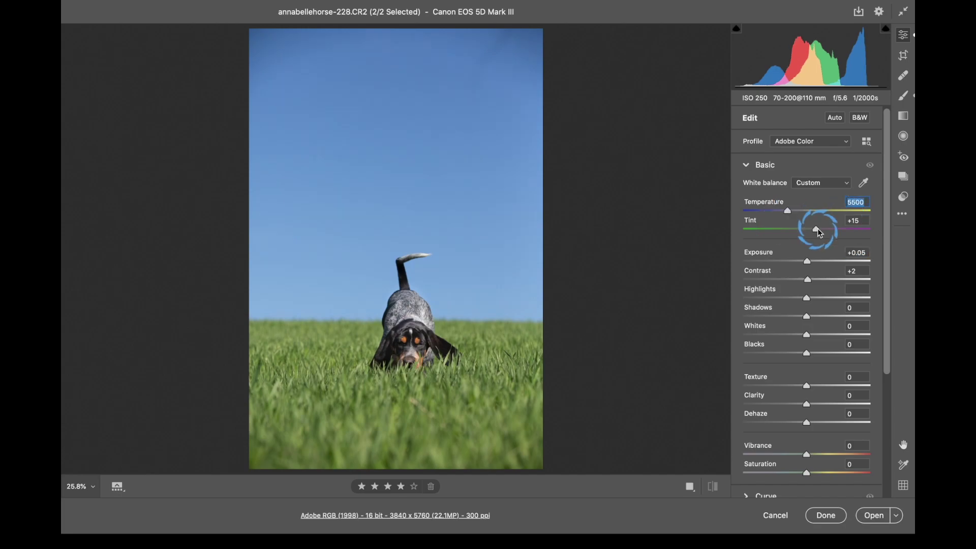
left_click_drag(817, 230, 785, 239)
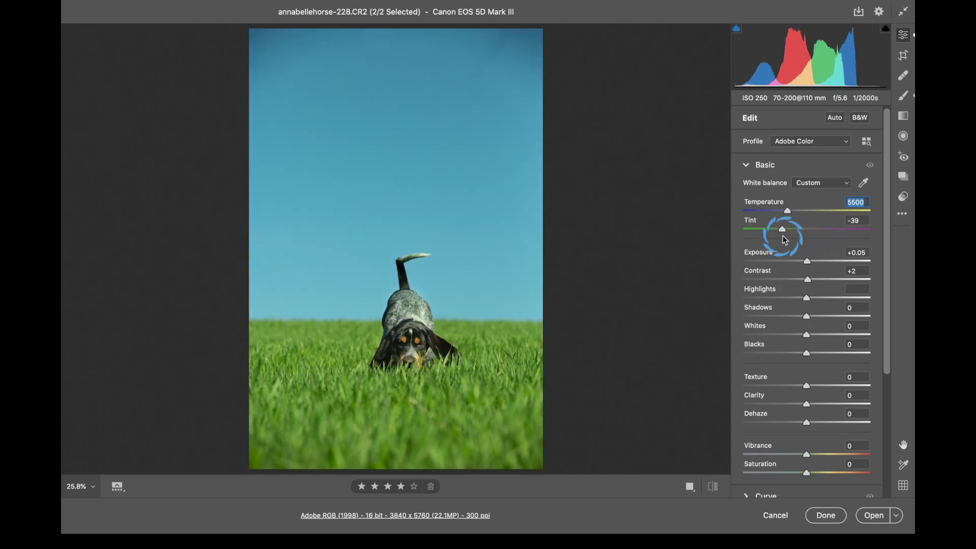
left_click_drag(783, 236, 786, 230)
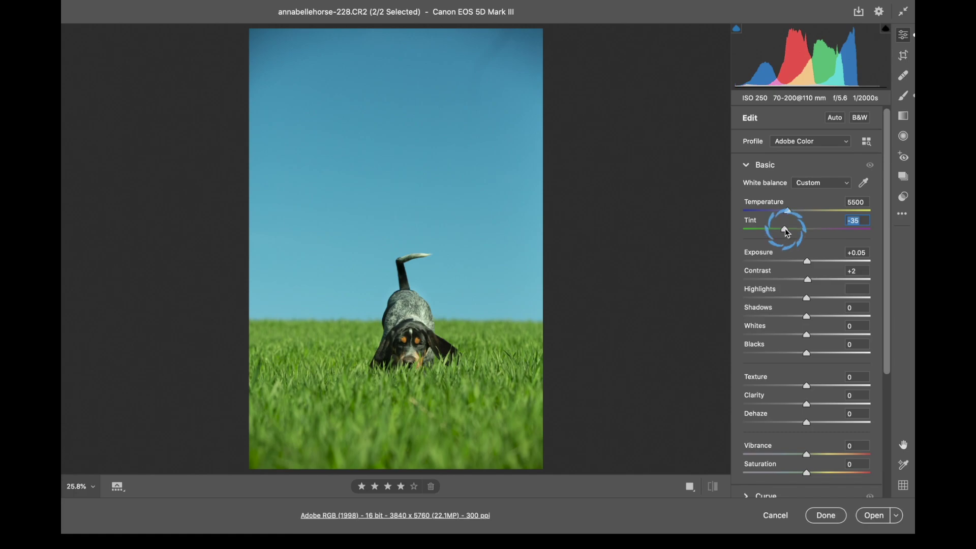
type("0")
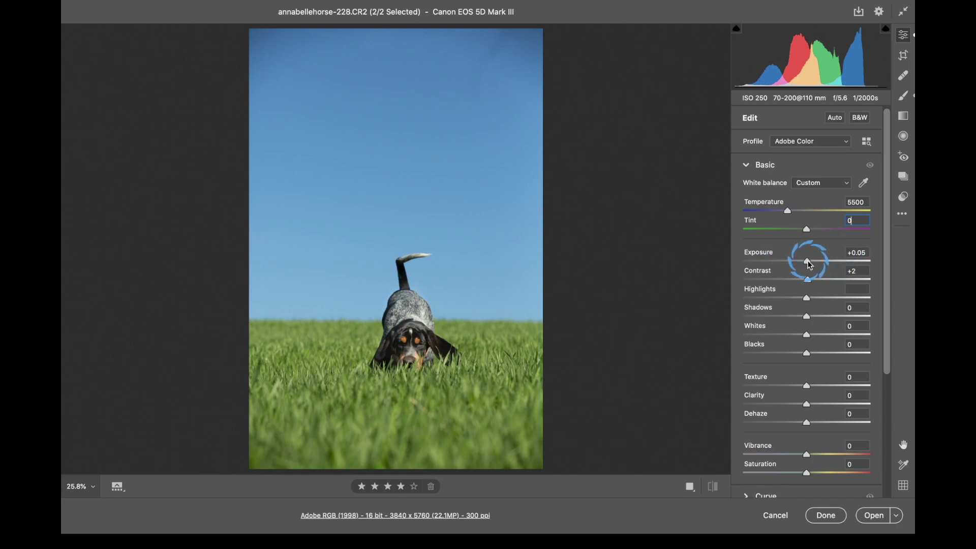
Step: Raise the photo's exposure to +0.10 and reduce its contrast to -5
left_click_drag(809, 264, 811, 266)
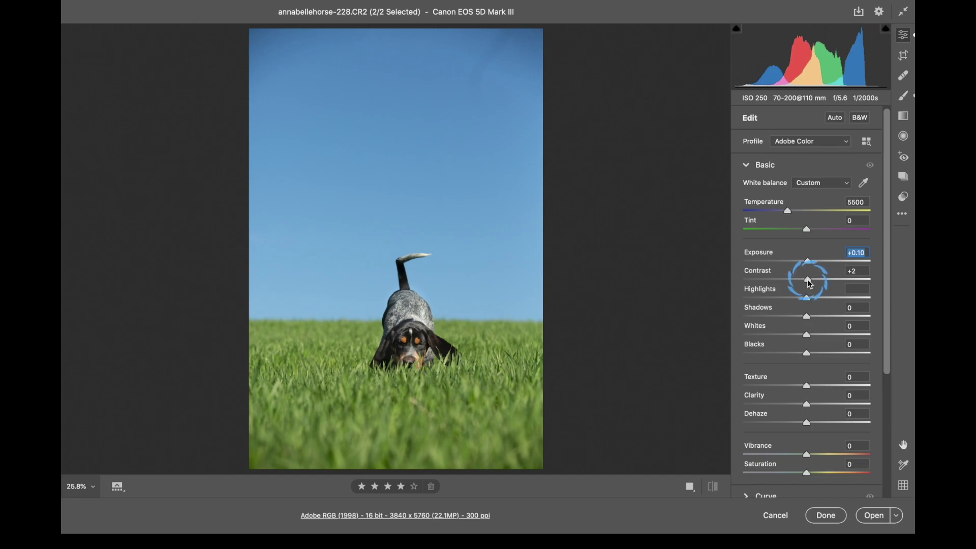
mouse_move(807, 279)
left_mouse_down()
mouse_move(836, 279)
mouse_move(776, 289)
mouse_move(802, 290)
left_mouse_up()
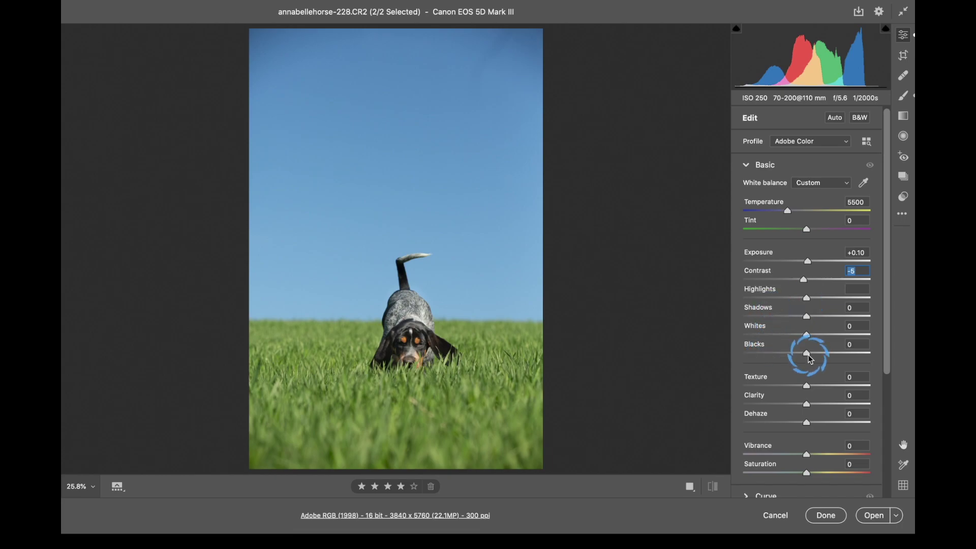
Step: Adjust the blacks, trying -1, 0 and +4, and leave them at -3
left_click_drag(810, 359, 805, 360)
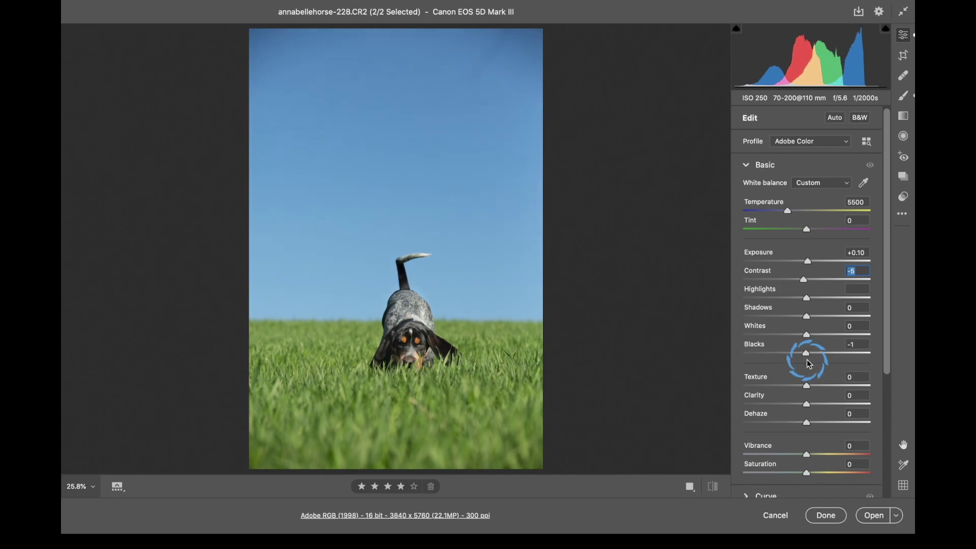
left_click(839, 348)
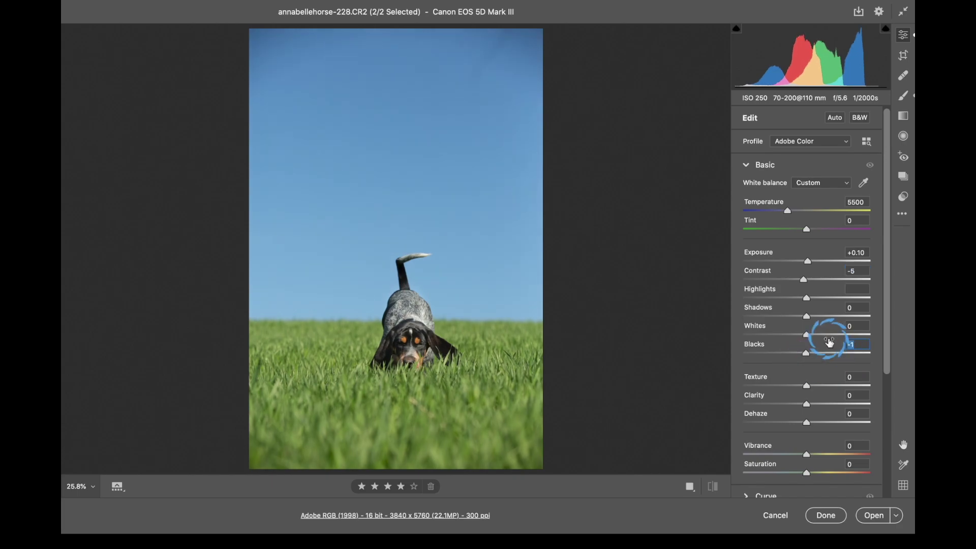
type("0")
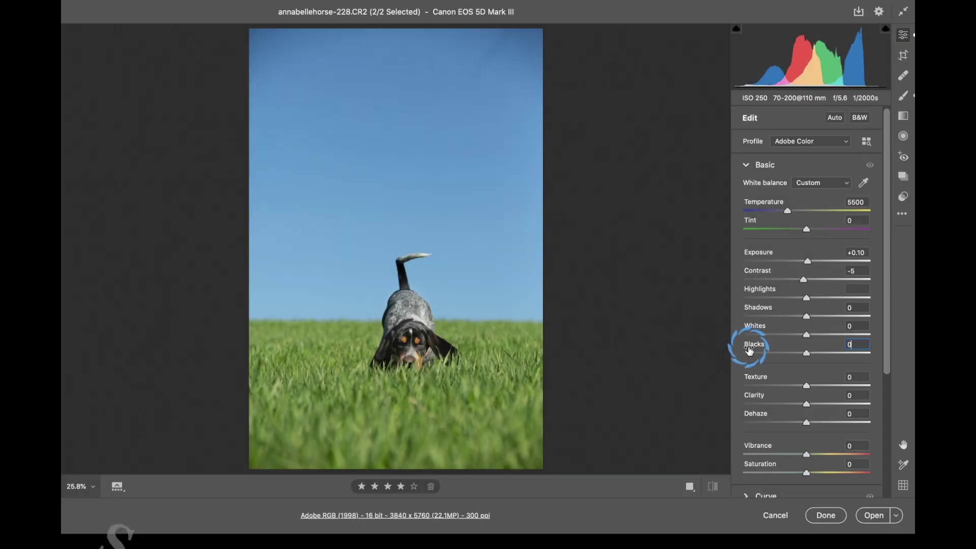
mouse_move(749, 349)
left_mouse_down()
mouse_move(712, 346)
mouse_move(784, 349)
mouse_move(741, 347)
mouse_move(752, 351)
left_mouse_up()
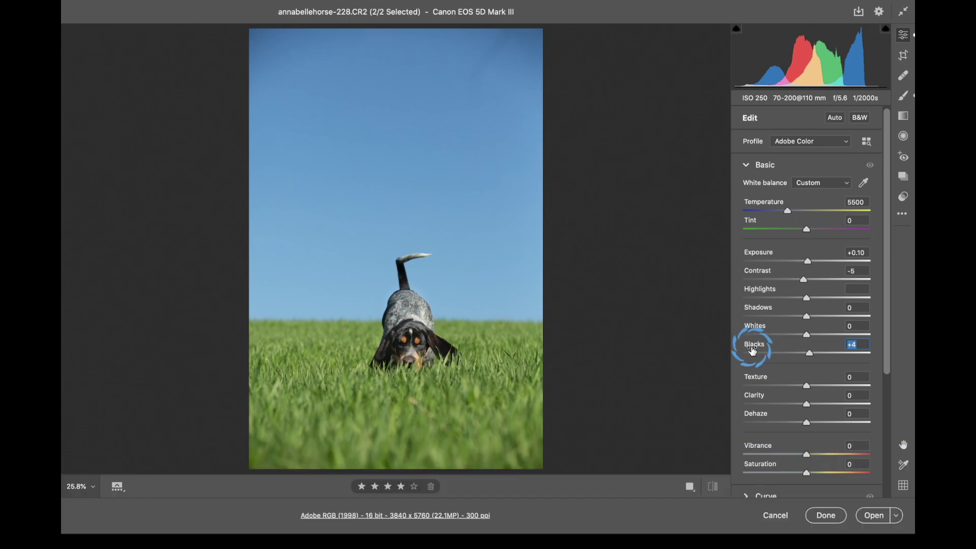
left_click_drag(752, 351, 747, 350)
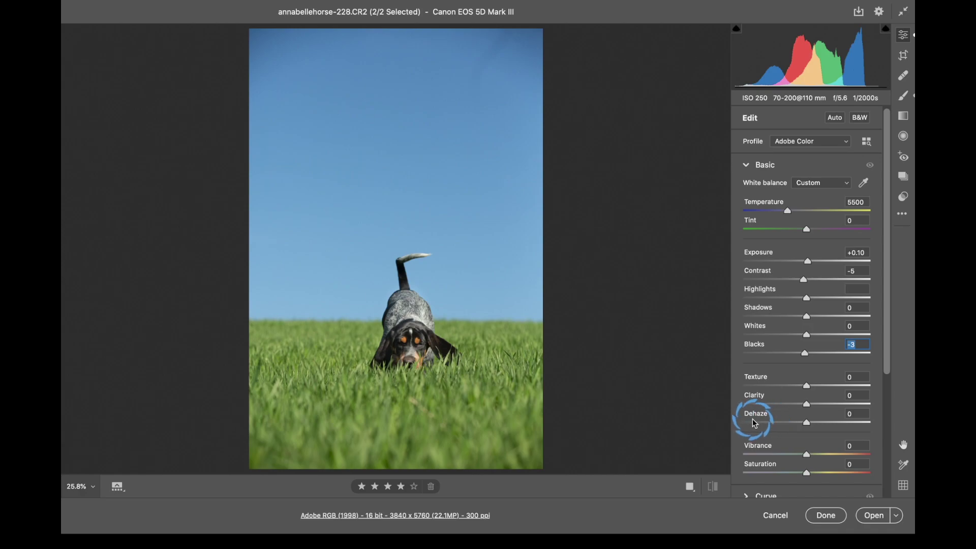
Step: Look over the remaining Basic adjustments and the edit sections below, and collapse the Basic section
scroll(794, 454, "down", 1)
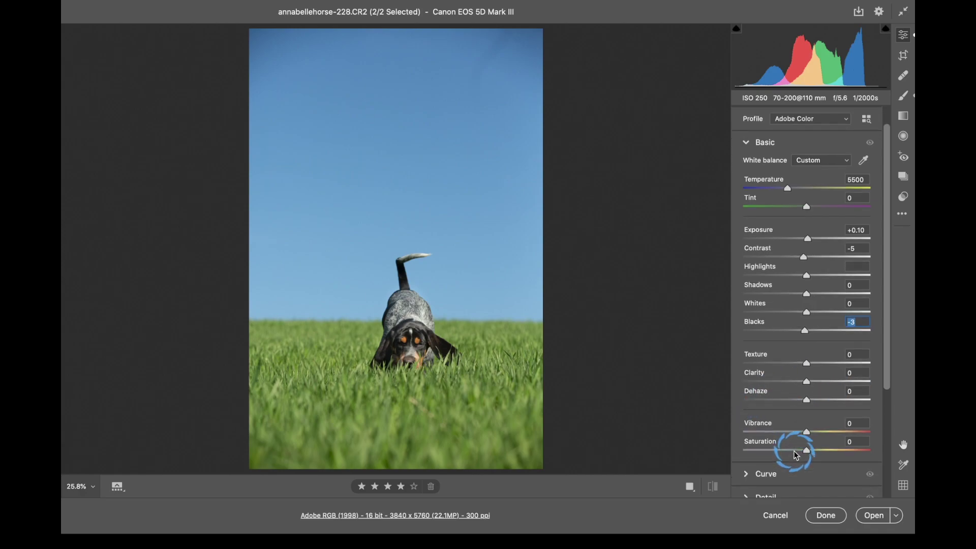
scroll(796, 455, "down", 5)
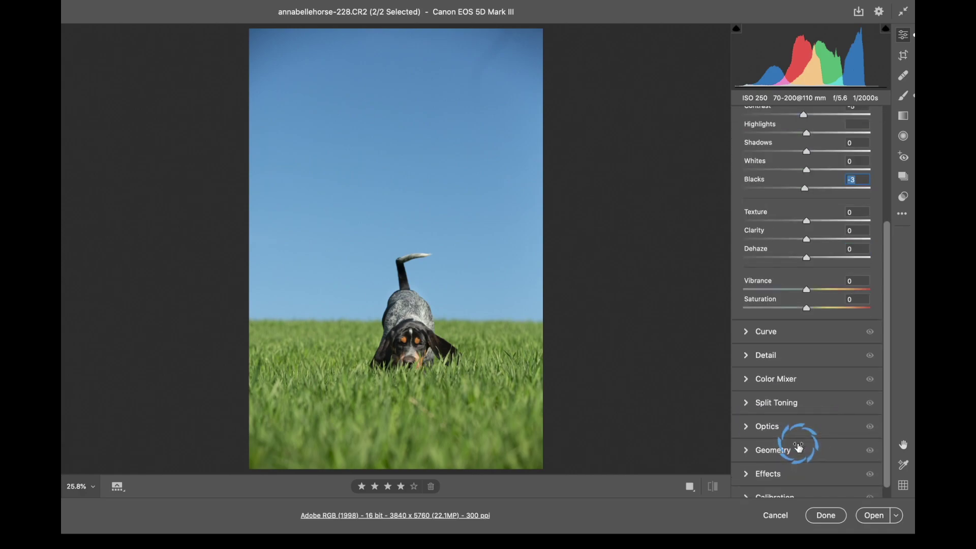
scroll(799, 448, "up", 6)
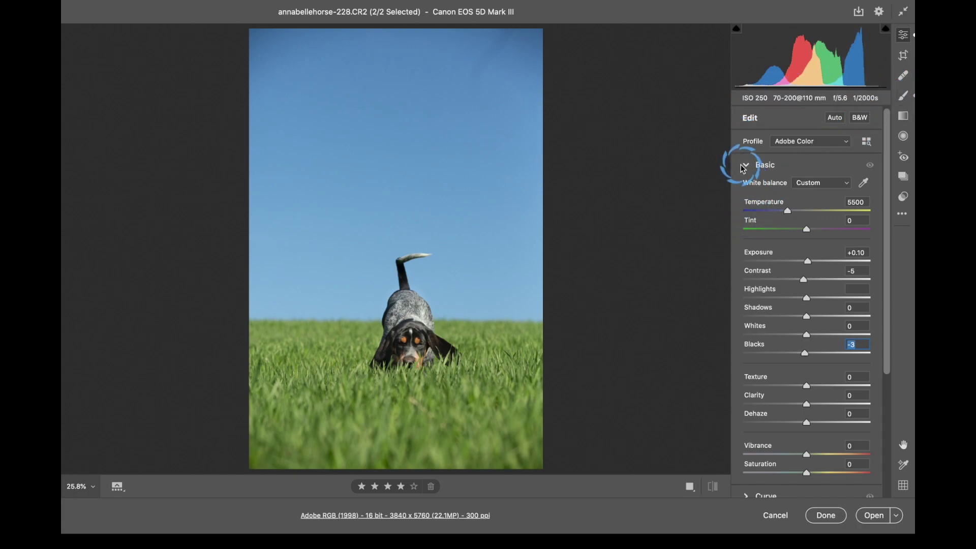
left_click(770, 167)
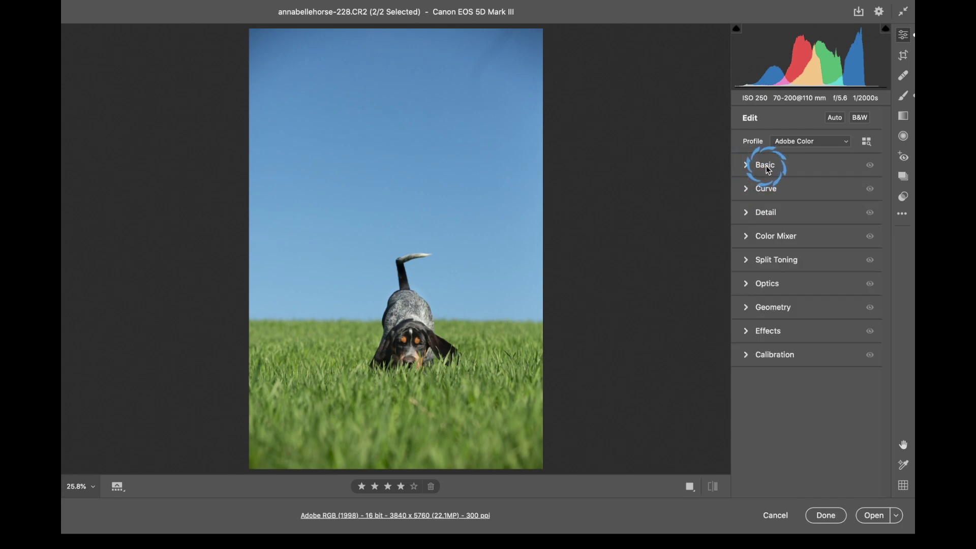
Step: Raise the parametric curve's darks to +39, and add a point curve point lifting input 84 to output 95
left_click(746, 191)
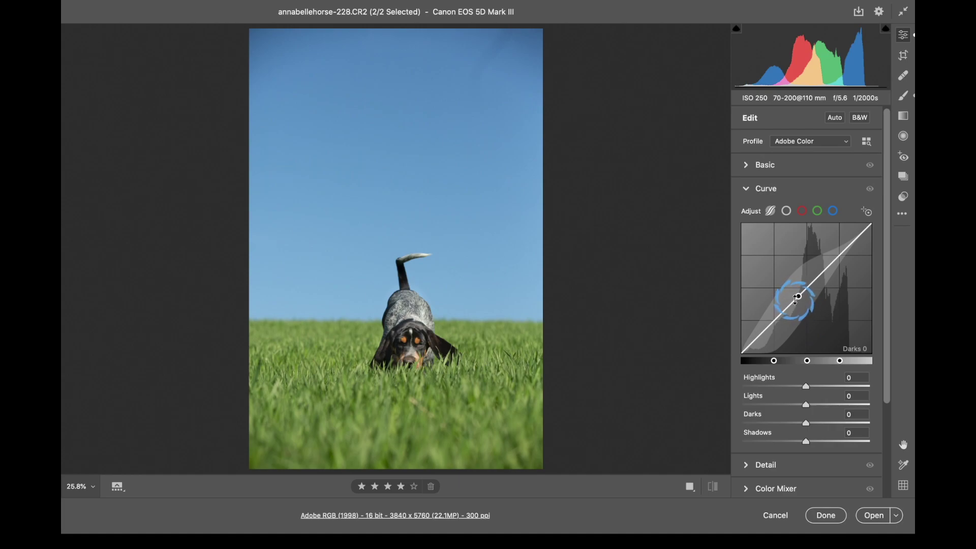
left_click_drag(797, 299, 759, 277)
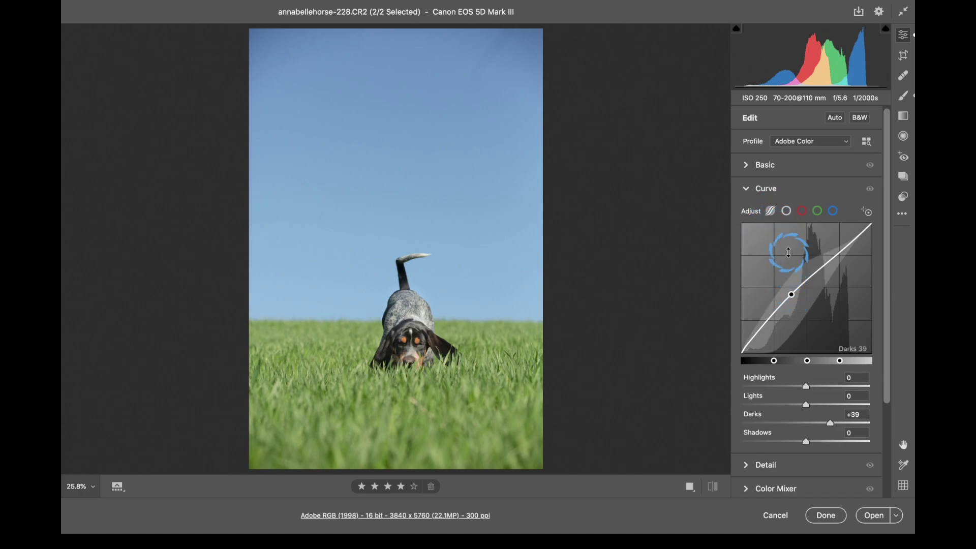
left_click(786, 211)
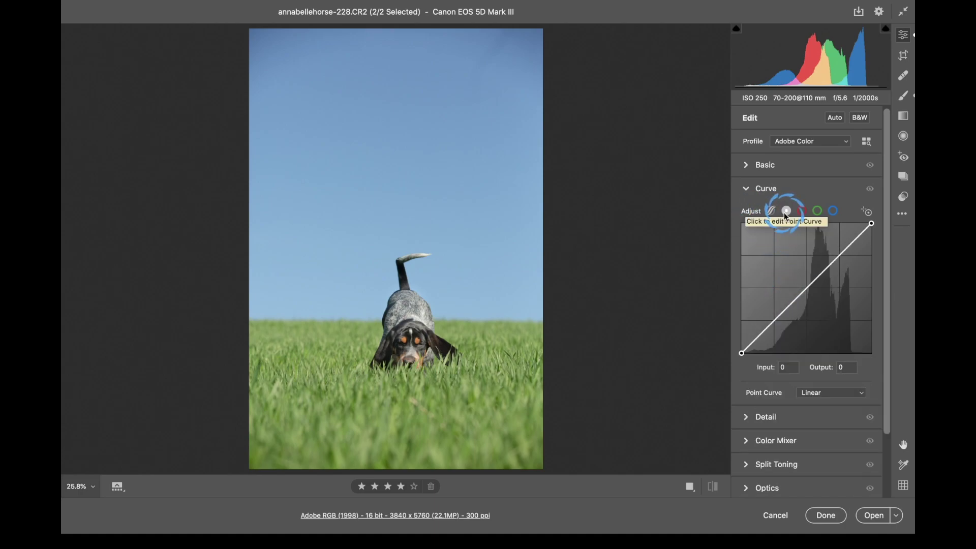
left_click(784, 304)
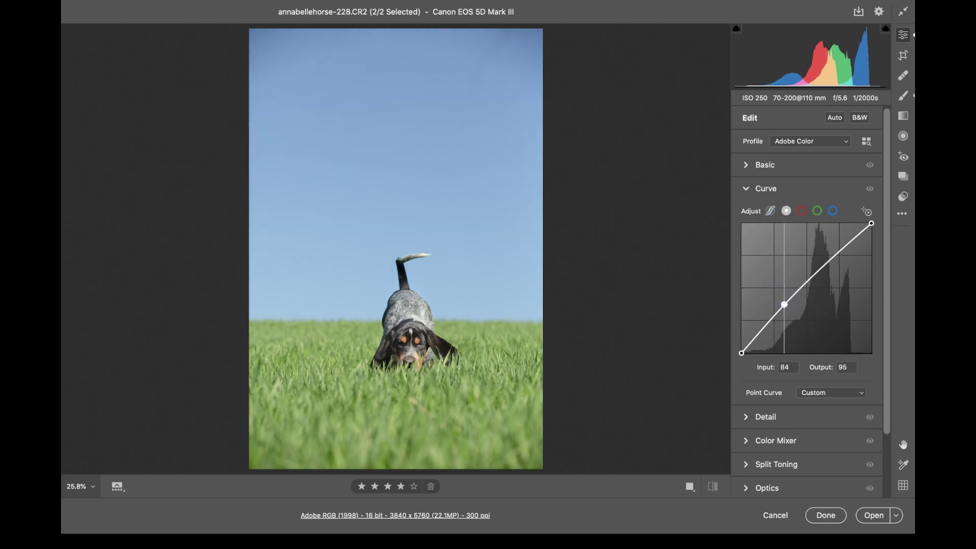
Step: Add a second point in the upper half of the point curve, and remove both added points from the curve
left_click(826, 268)
left_click_drag(826, 268, 853, 248)
key("Delete")
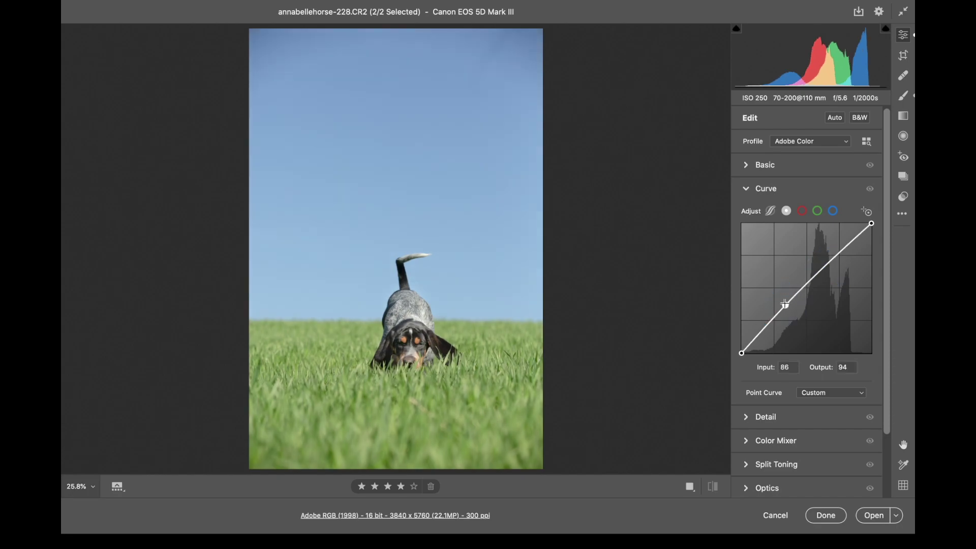
left_click_drag(786, 303, 880, 391)
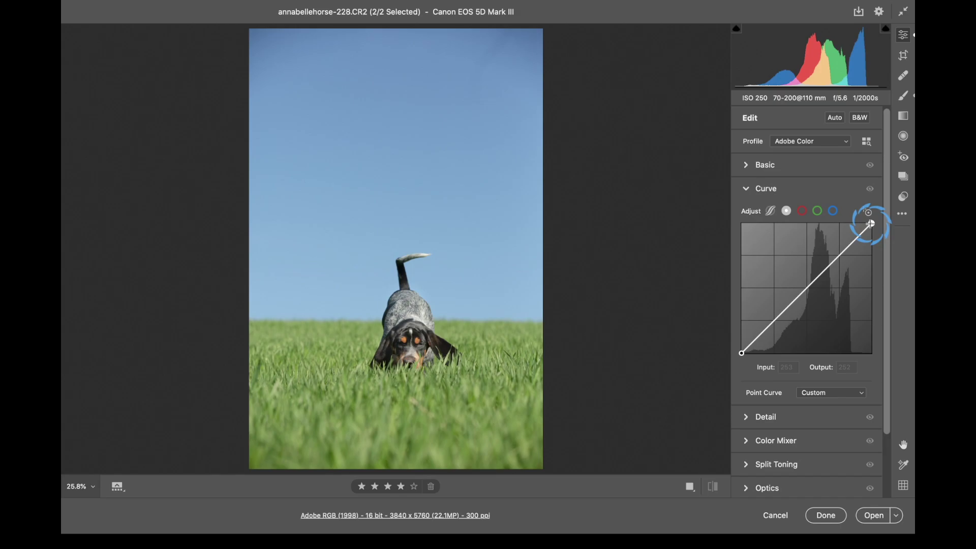
Step: Try the point curve's end points at 255/255 and 0/0, and add and remove a midtone point at input 118, output 123
mouse_move(871, 224)
left_mouse_down()
mouse_move(847, 223)
mouse_move(868, 224)
mouse_move(871, 238)
mouse_move(871, 224)
left_mouse_up()
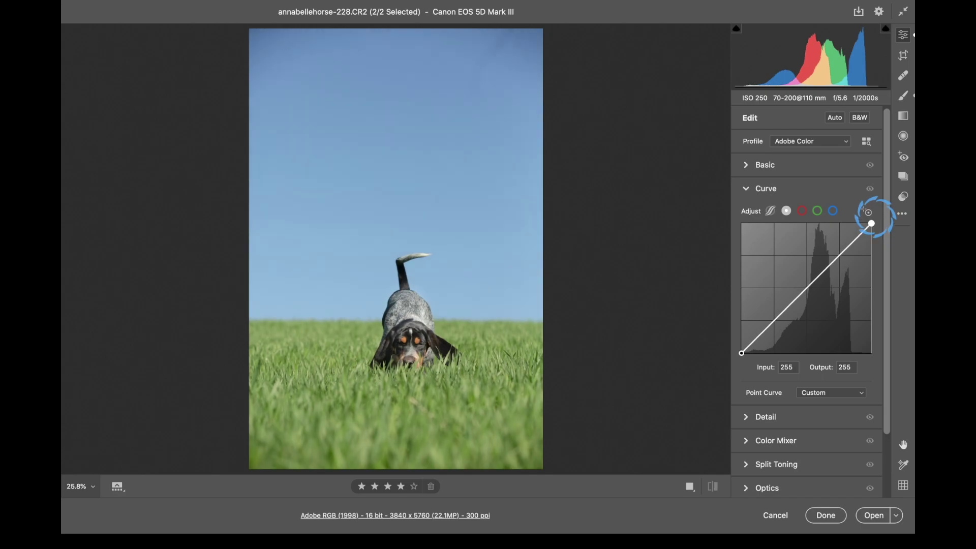
left_click(801, 291)
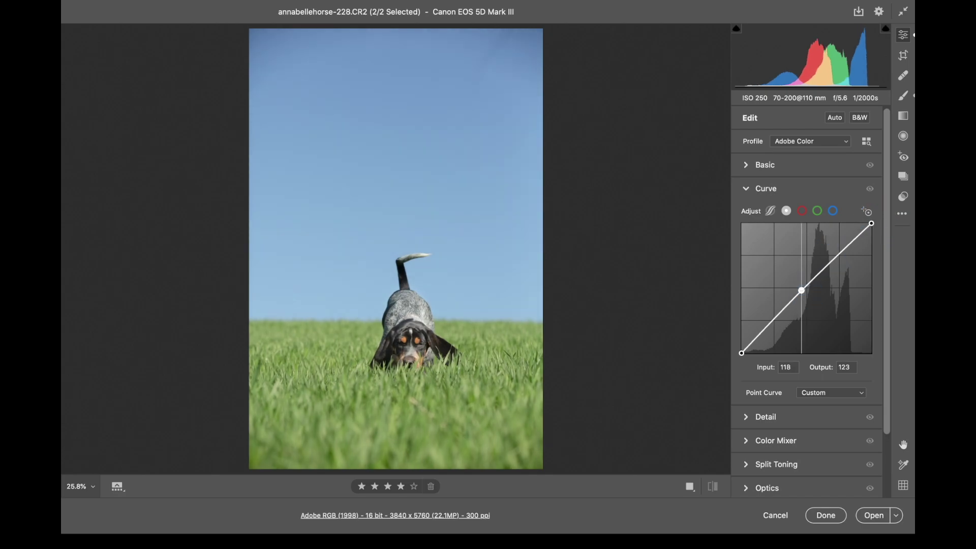
left_click_drag(802, 290, 800, 376)
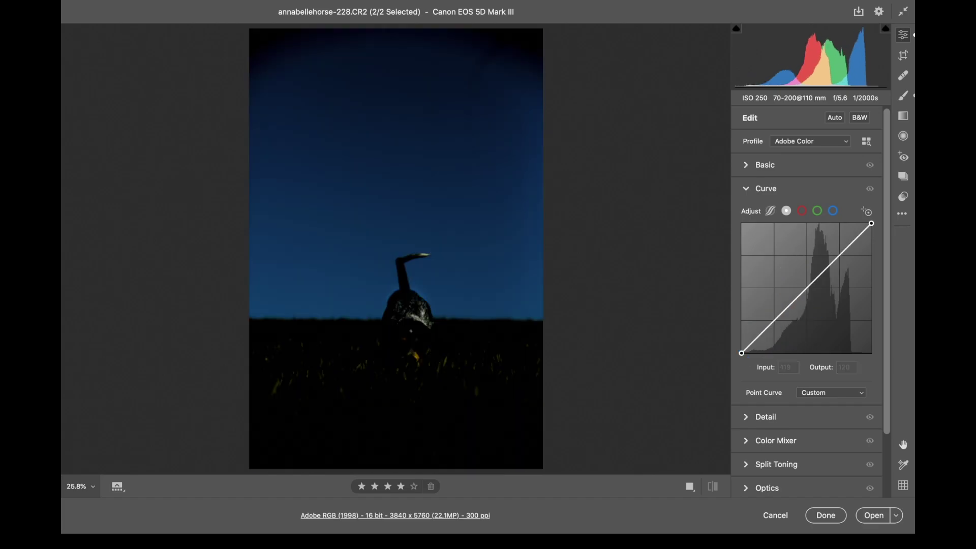
left_click(742, 352)
mouse_move(743, 352)
left_mouse_down()
mouse_move(756, 352)
mouse_move(741, 338)
mouse_move(741, 352)
left_mouse_up()
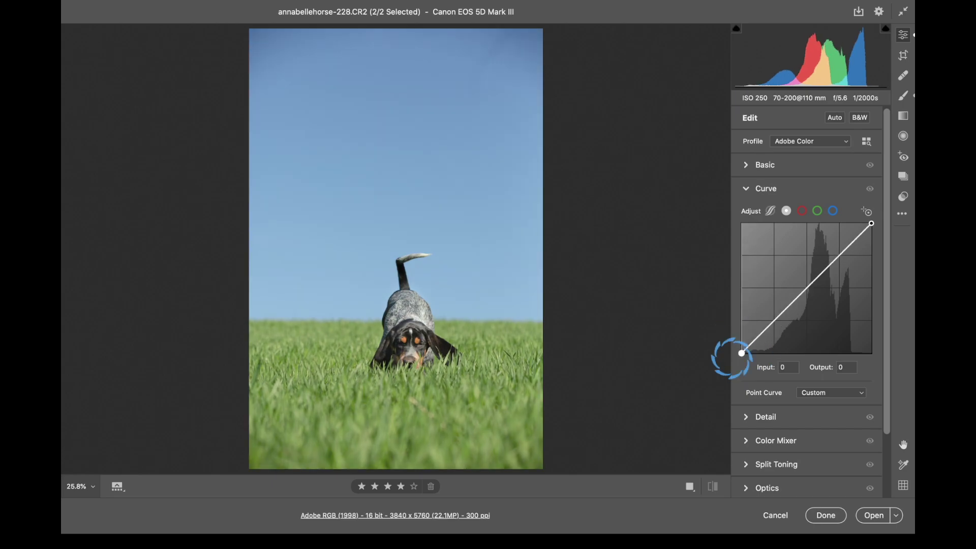
left_click(801, 290)
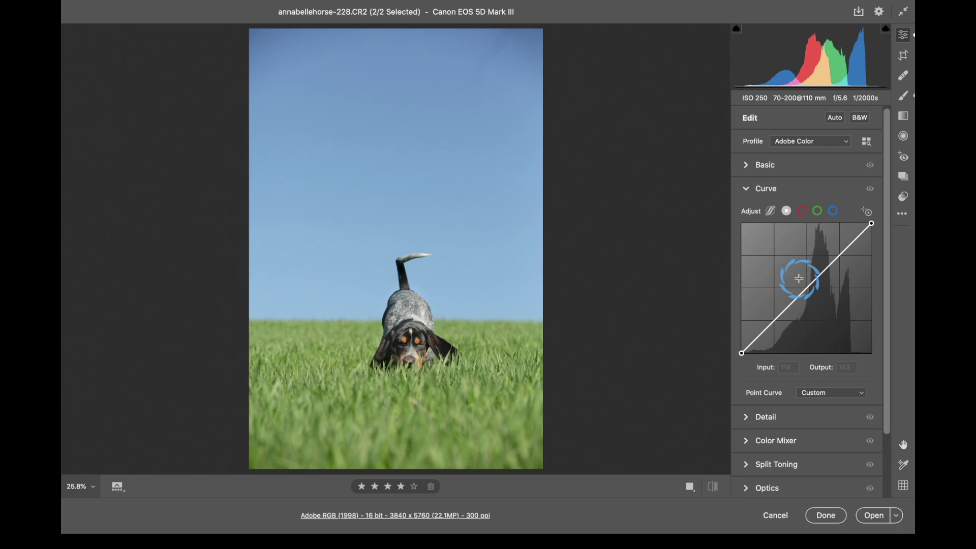
Step: Add a red channel curve point at input 126, output 121, and view the green and blue channel curves
left_click(801, 211)
left_click(787, 210)
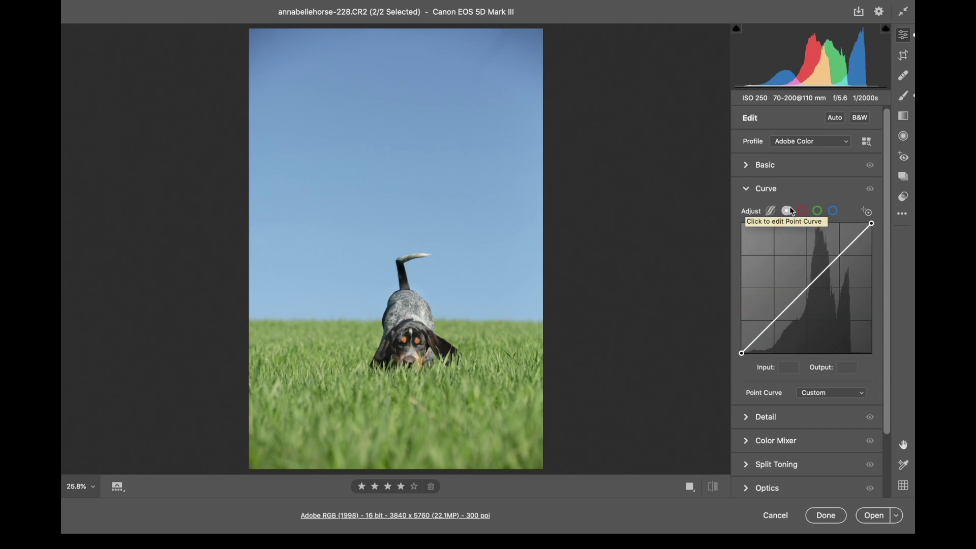
left_click(802, 212)
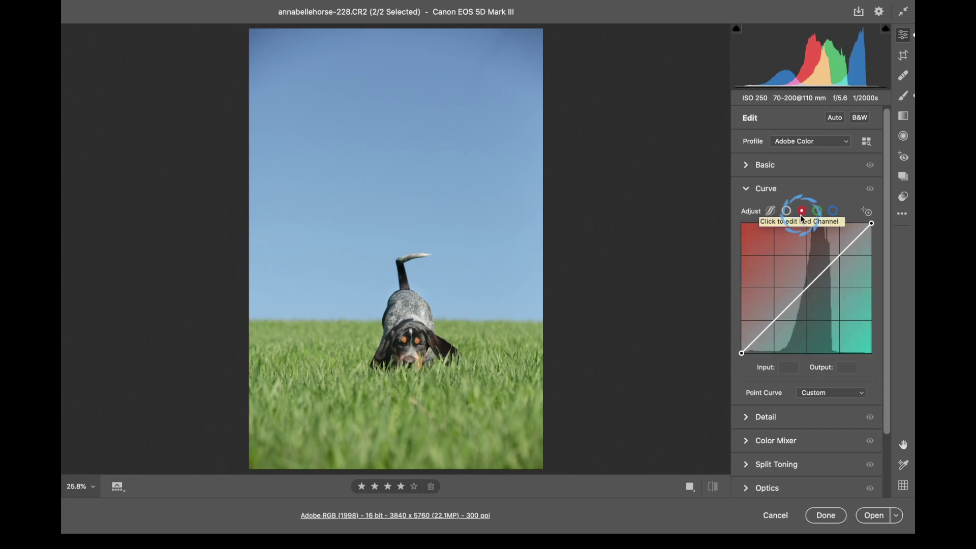
left_click_drag(803, 286, 806, 292)
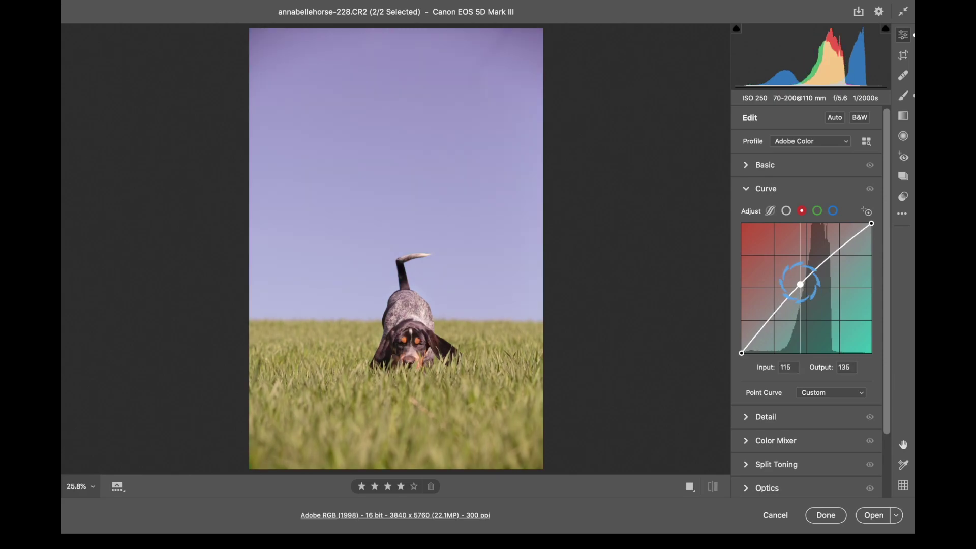
left_click(818, 212)
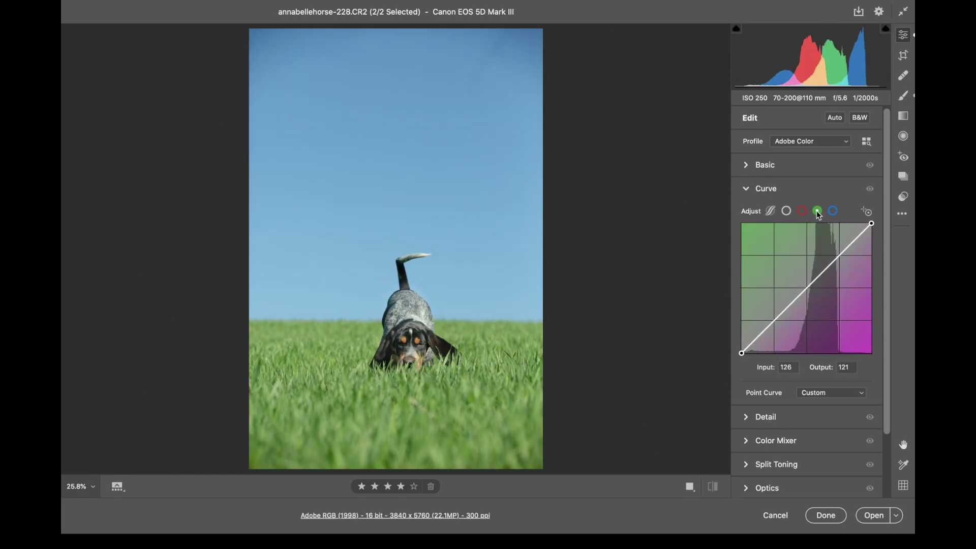
left_click(833, 211)
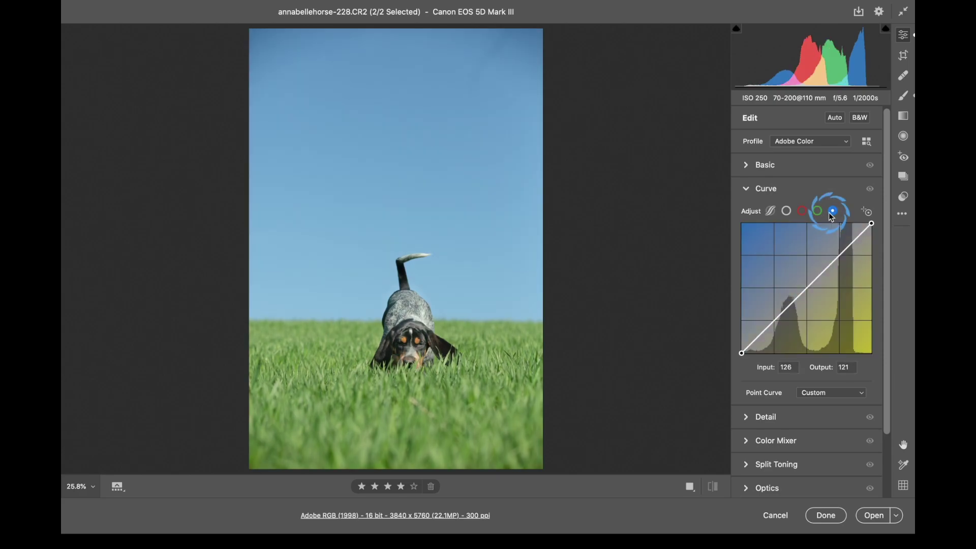
Step: Try the Linear, Medium Contrast and Strong Contrast point curve presets, and return the point curve to Linear
left_click(834, 397)
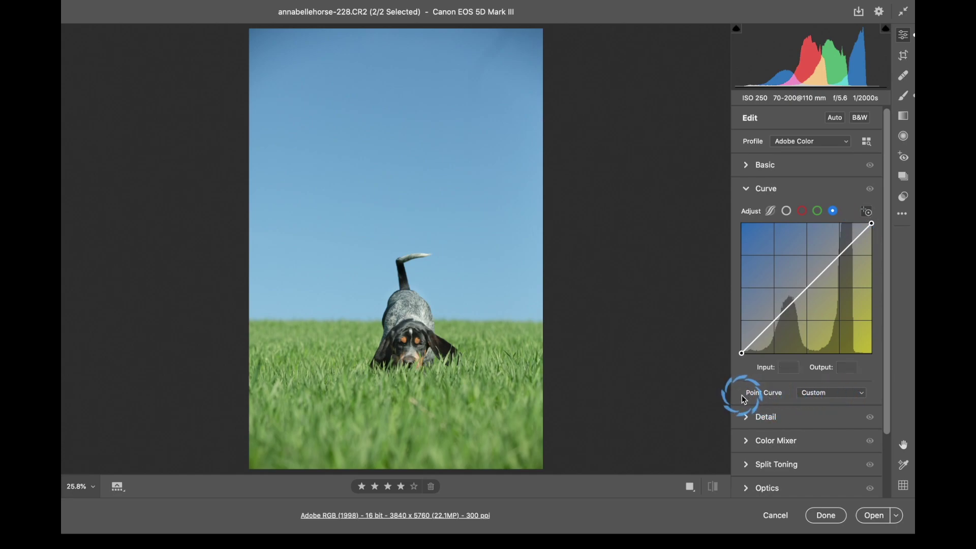
left_click(815, 394)
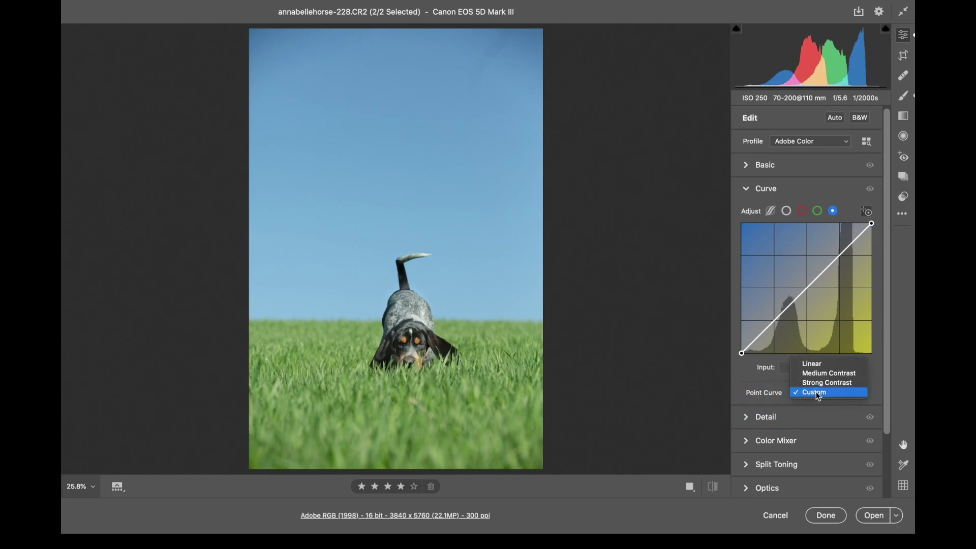
left_click(813, 364)
left_click(826, 391)
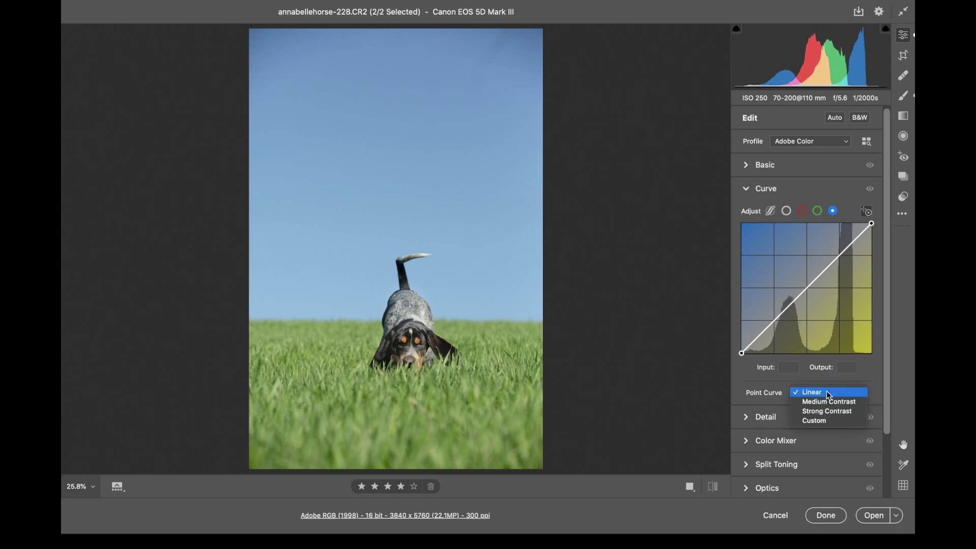
left_click(828, 400)
left_click(835, 393)
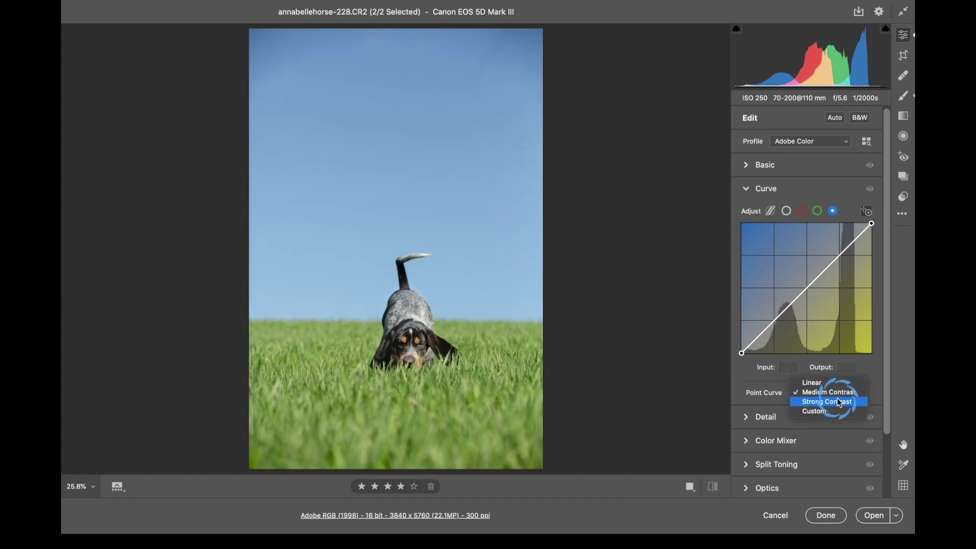
left_click(838, 401)
left_click(818, 398)
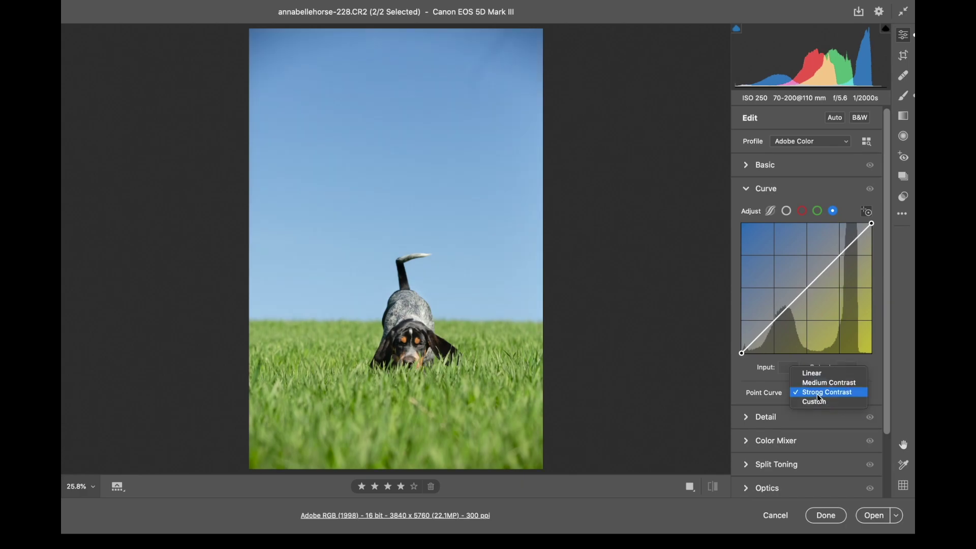
left_click(822, 374)
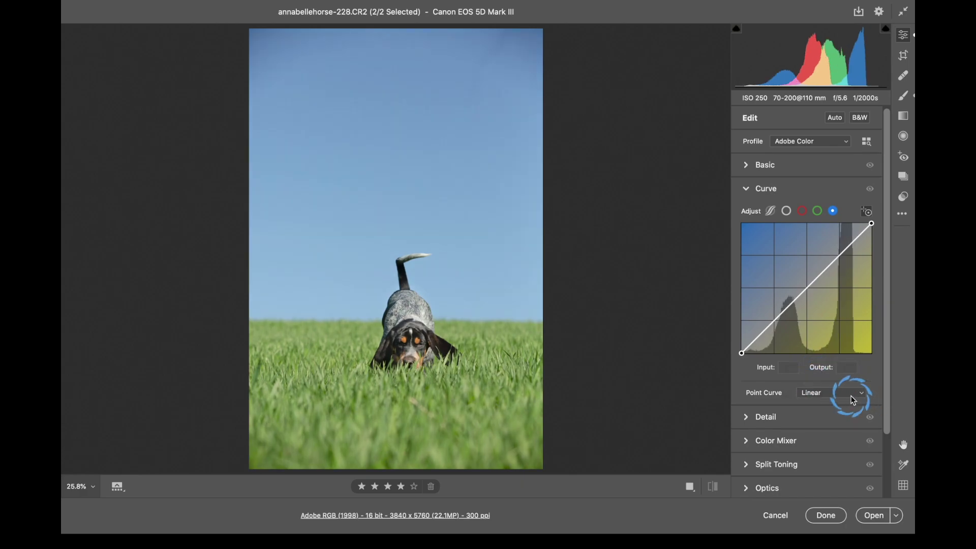
Step: Add a midtone point to the point curve with input 124 and output 137
left_click(770, 375)
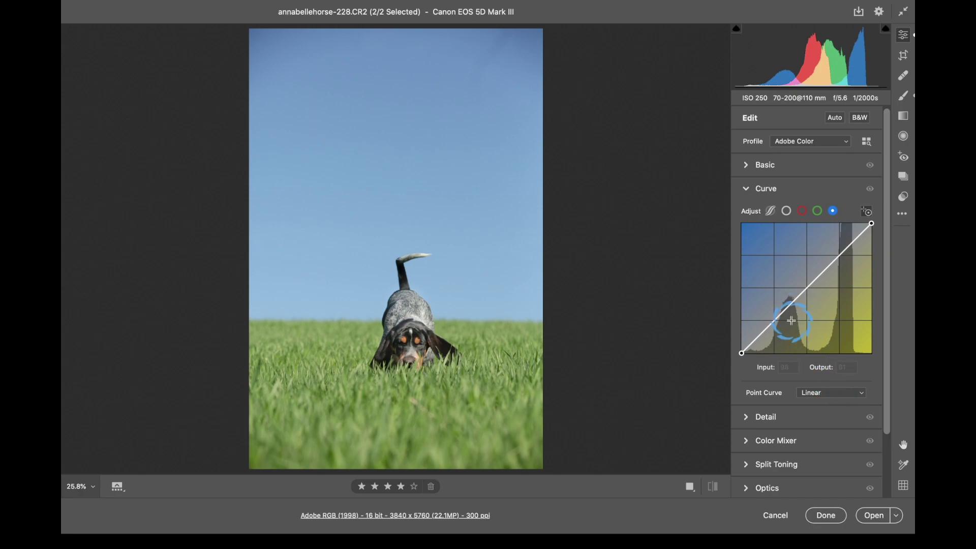
left_click(786, 210)
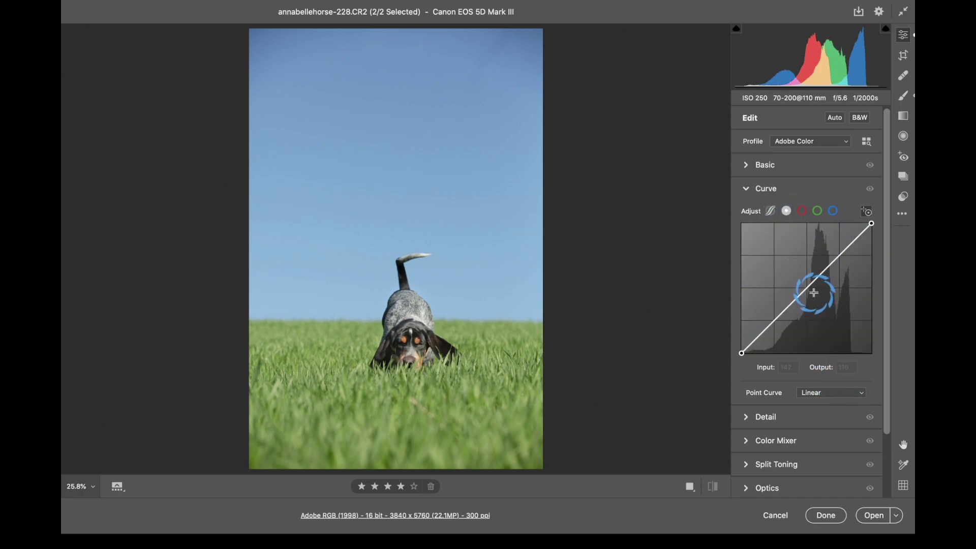
left_click_drag(813, 293, 804, 283)
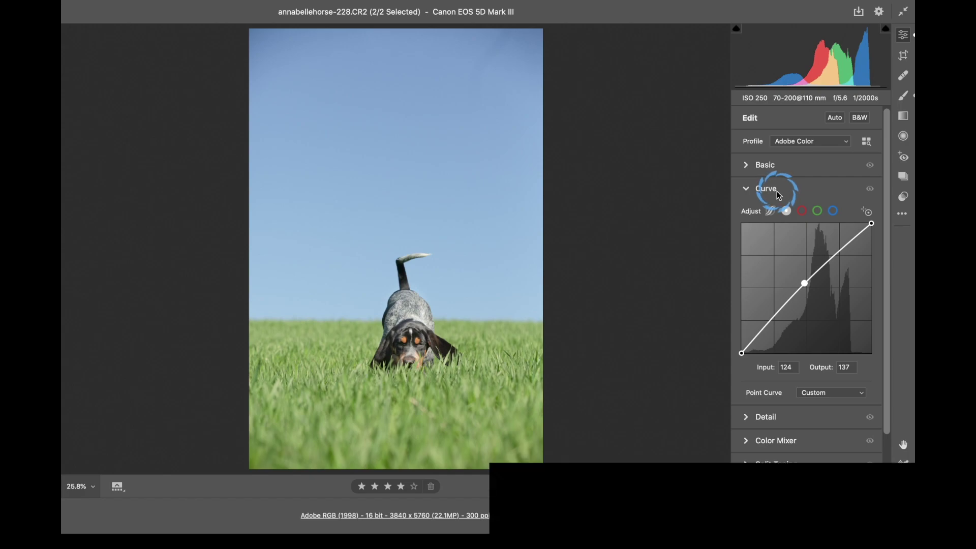
Step: Reset the Curve and Basic adjustments to their defaults, and collapse the Basic section
key("alt")
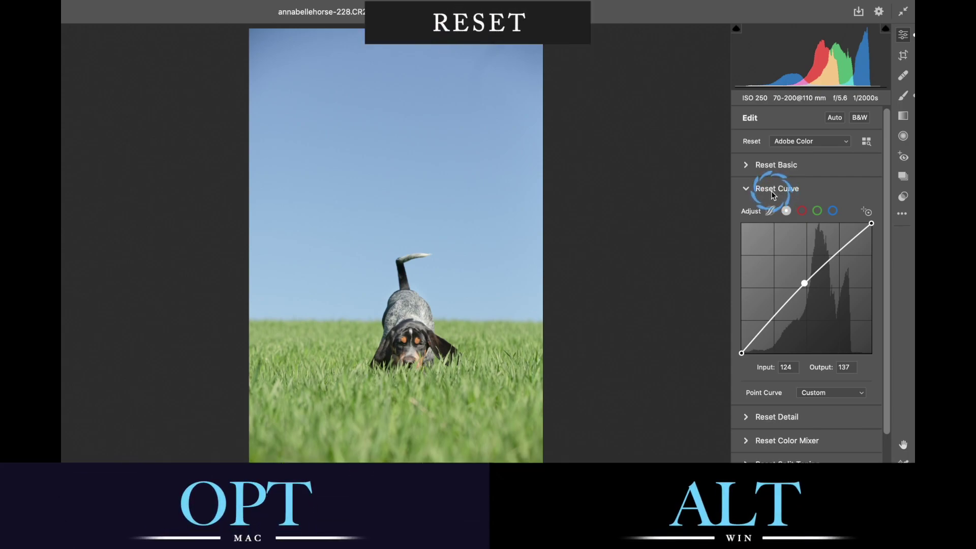
left_click(770, 191, "alt")
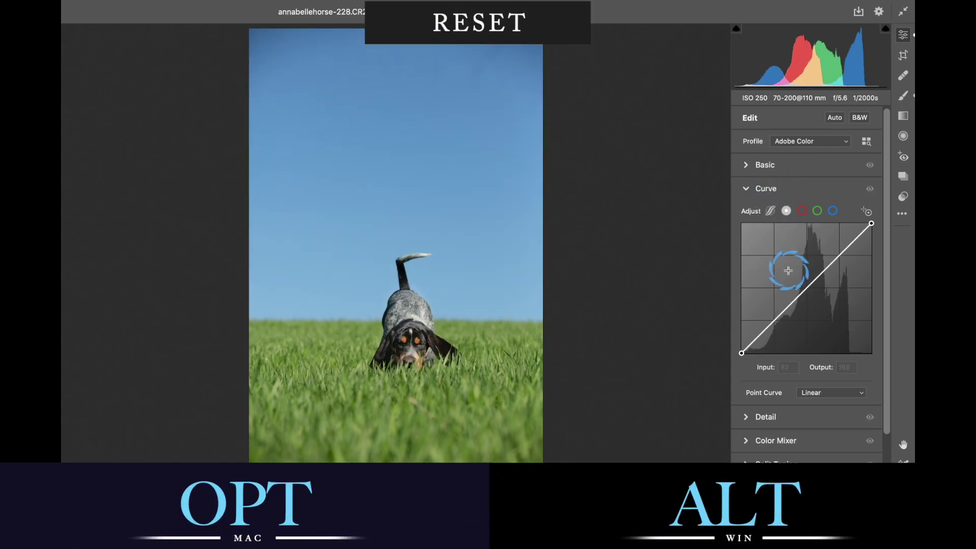
left_click(746, 166)
key("alt")
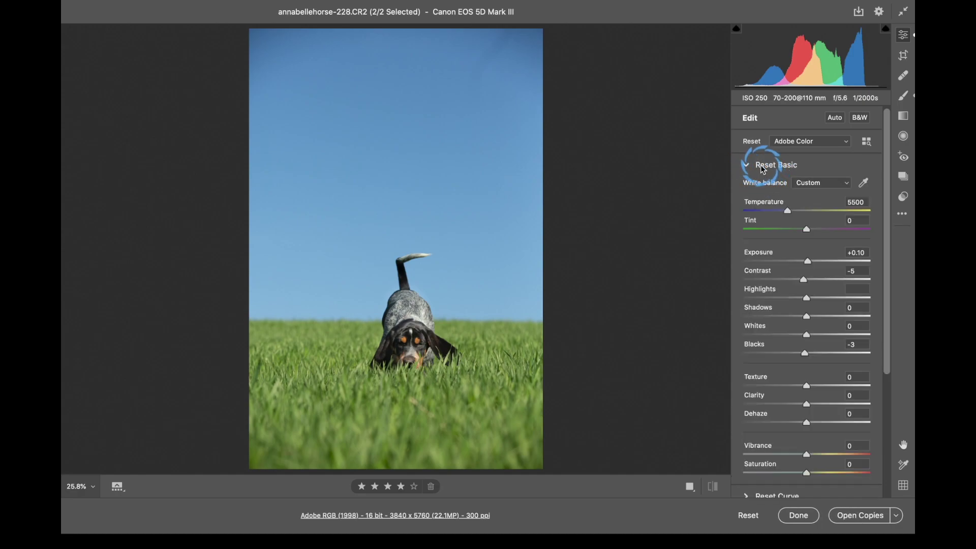
left_click(763, 166, "alt")
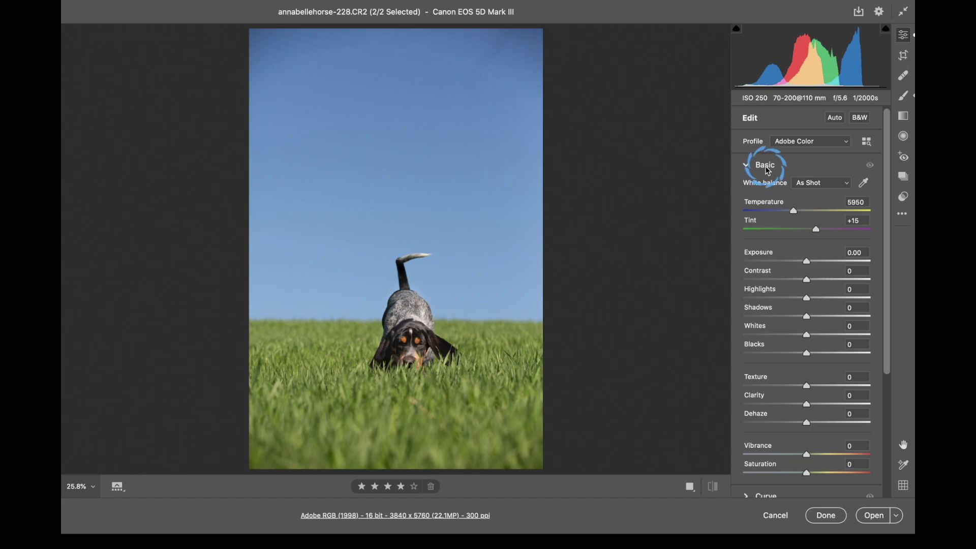
left_click(842, 69)
left_click(877, 219)
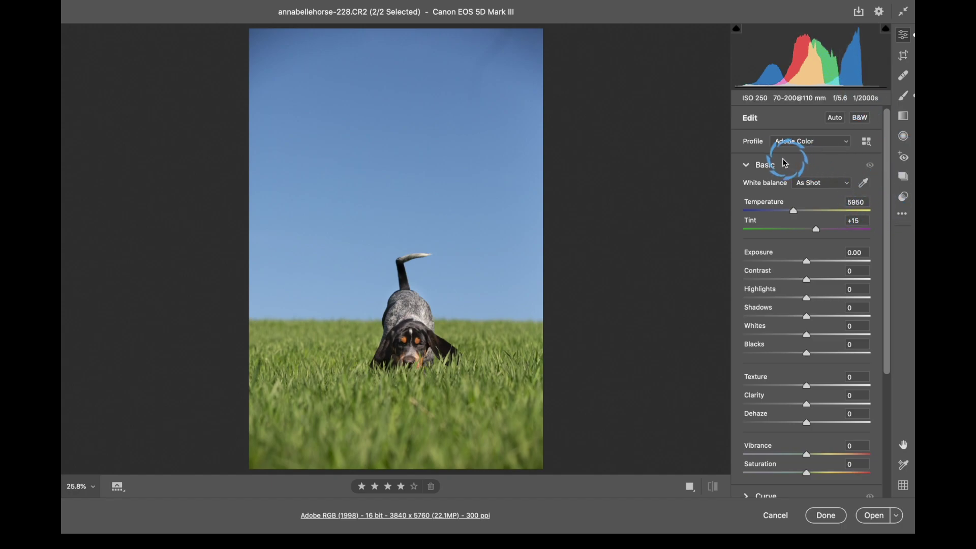
left_click(745, 165)
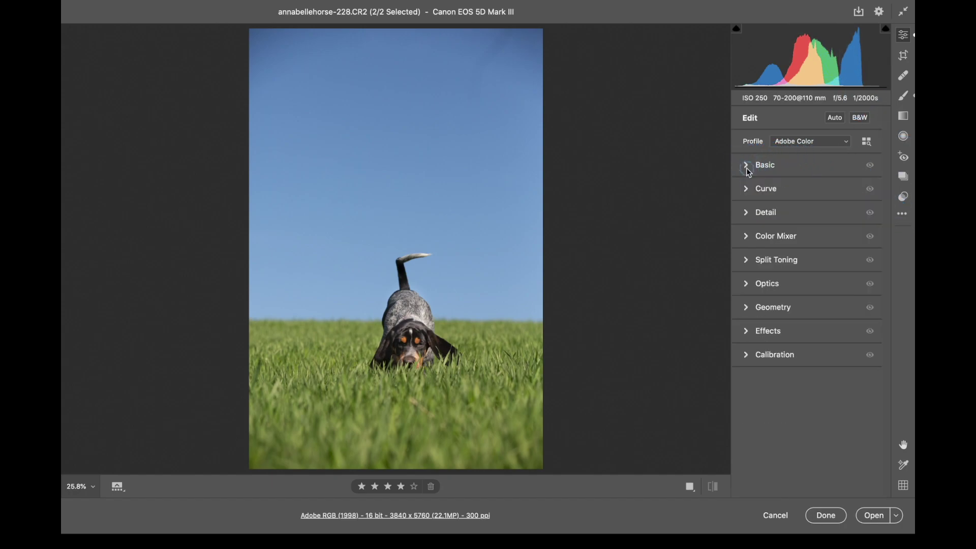
Step: Expand the Detail section, zoom the preview to 100% on the dog's face, and set Sharpening to 26
left_click(746, 213)
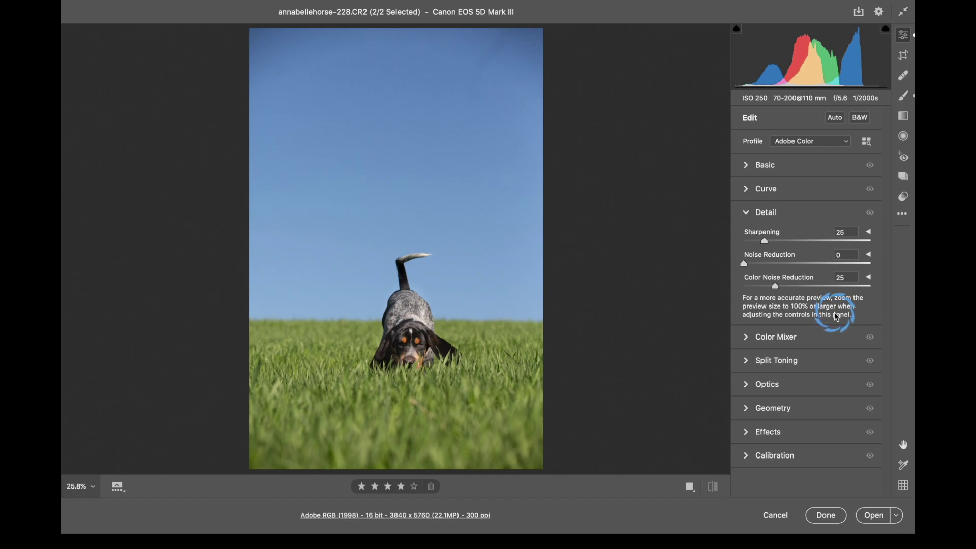
left_click(86, 486)
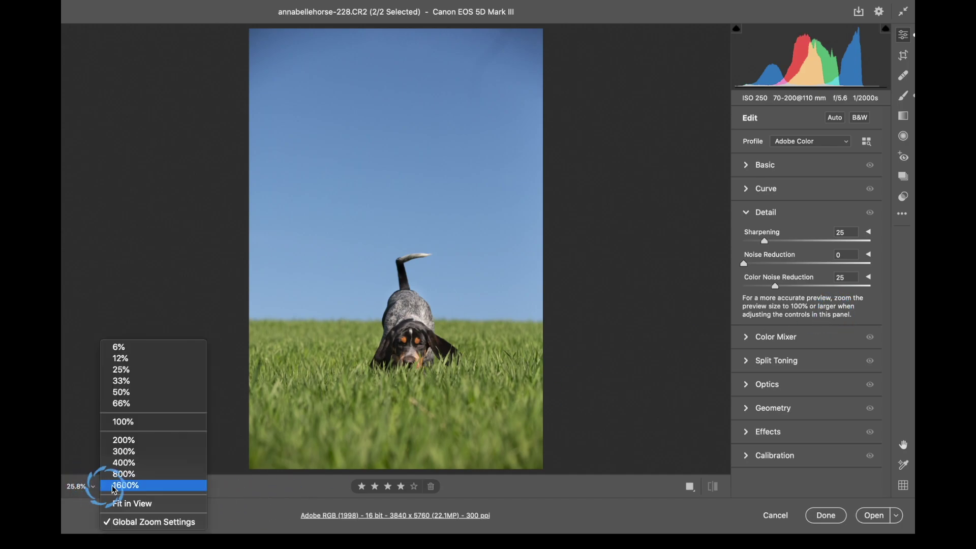
left_click(140, 422)
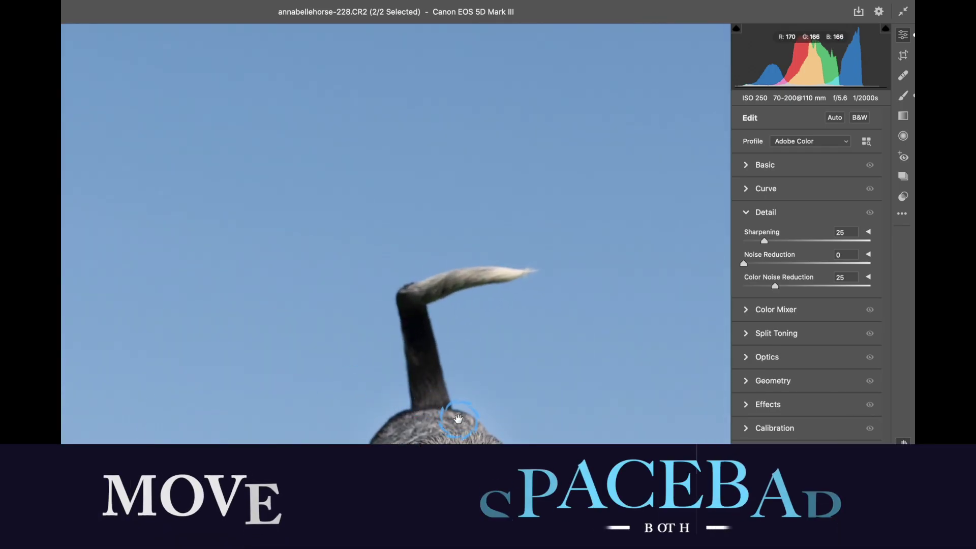
key("space")
left_click(431, 348)
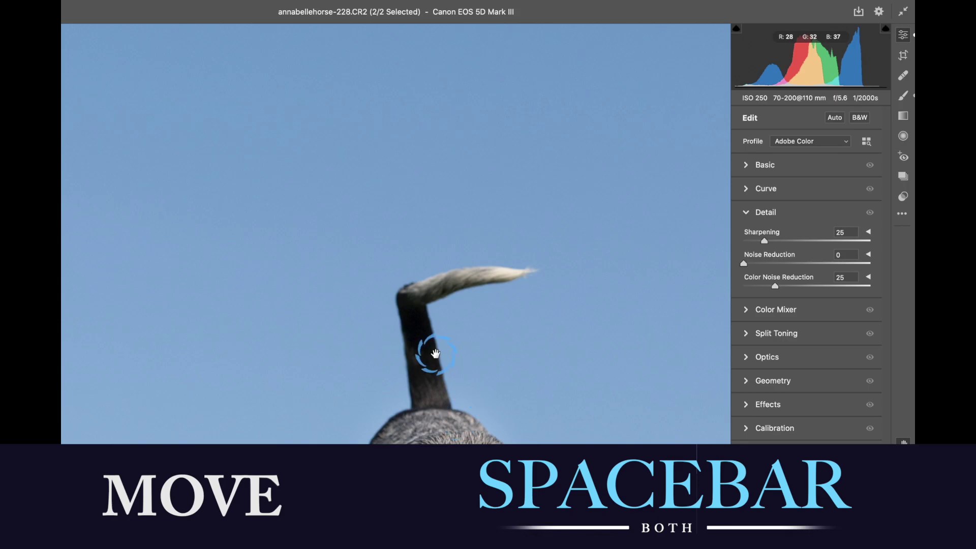
left_click(902, 446)
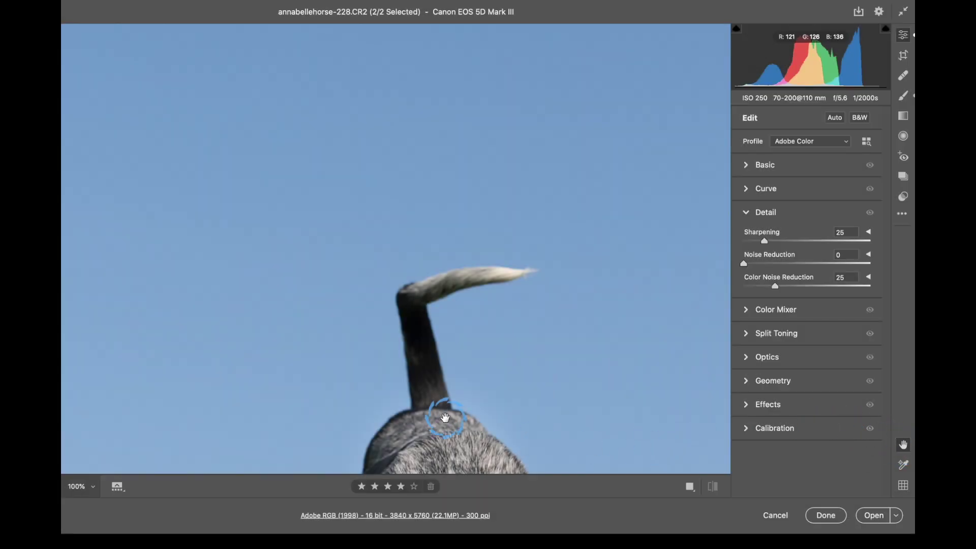
left_click_drag(422, 327, 401, 36)
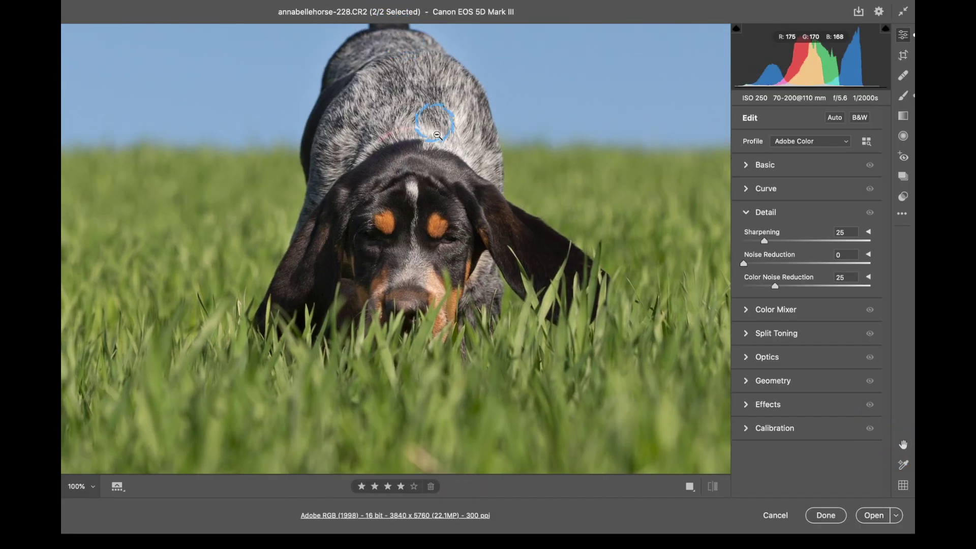
key("z")
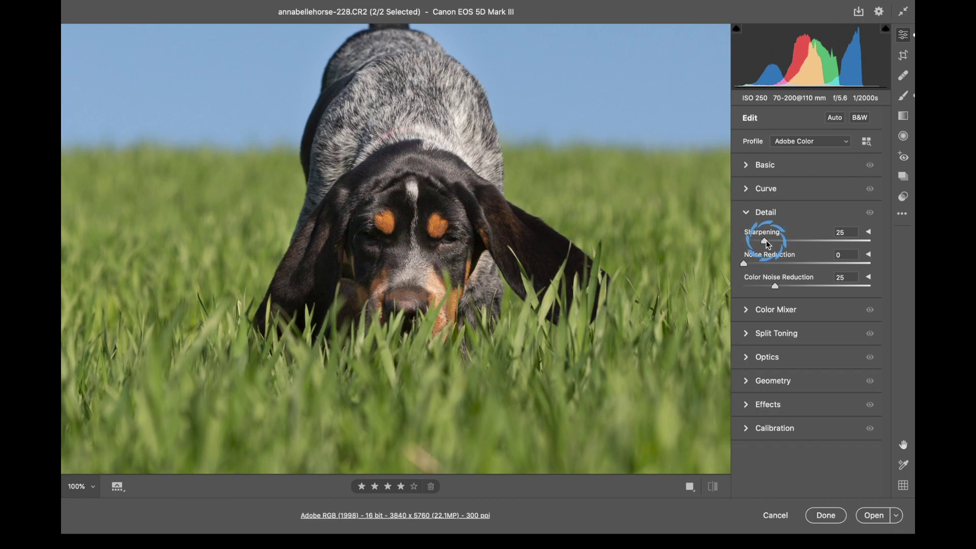
left_click_drag(766, 240, 823, 248)
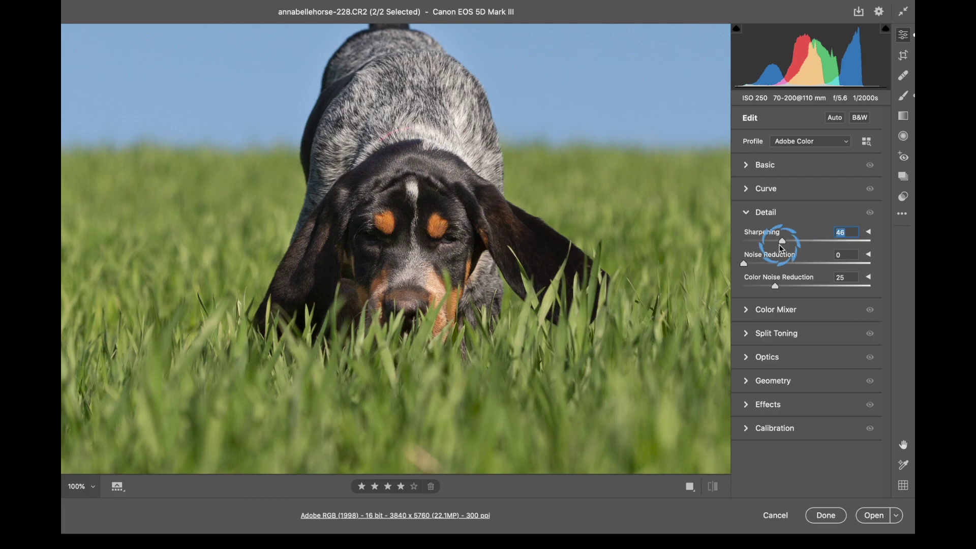
left_click_drag(782, 242, 765, 247)
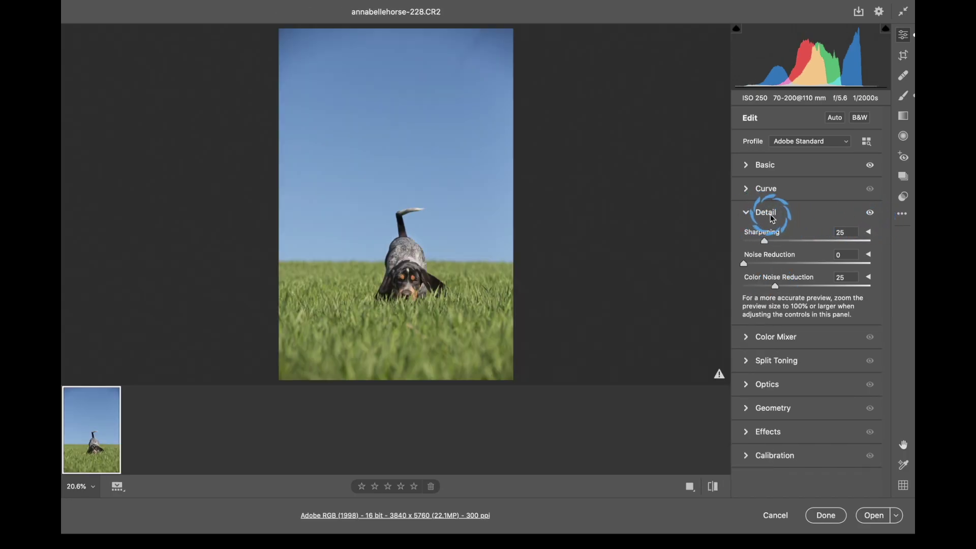
Step: Examine the additional options under Sharpening and Noise Reduction, and collapse the Detail section
left_click(869, 234)
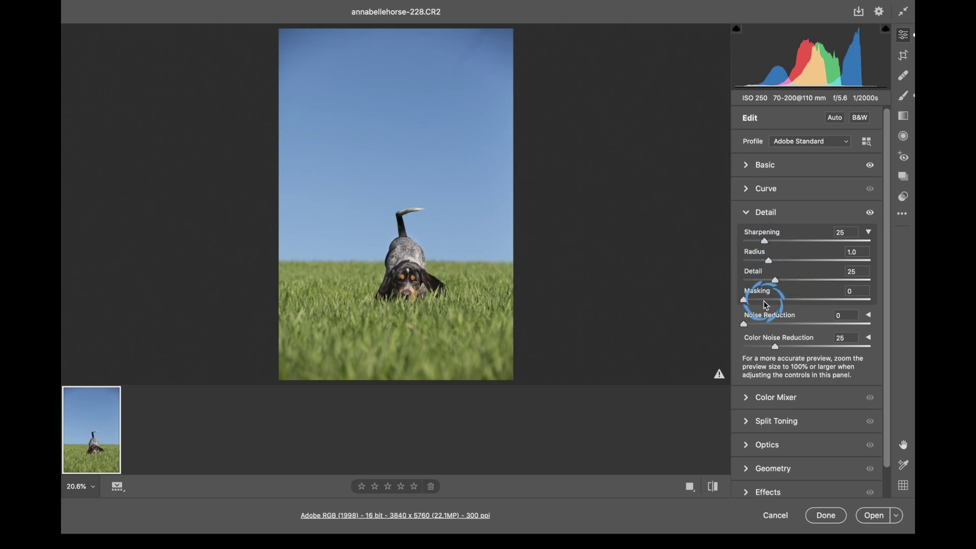
left_click(868, 233)
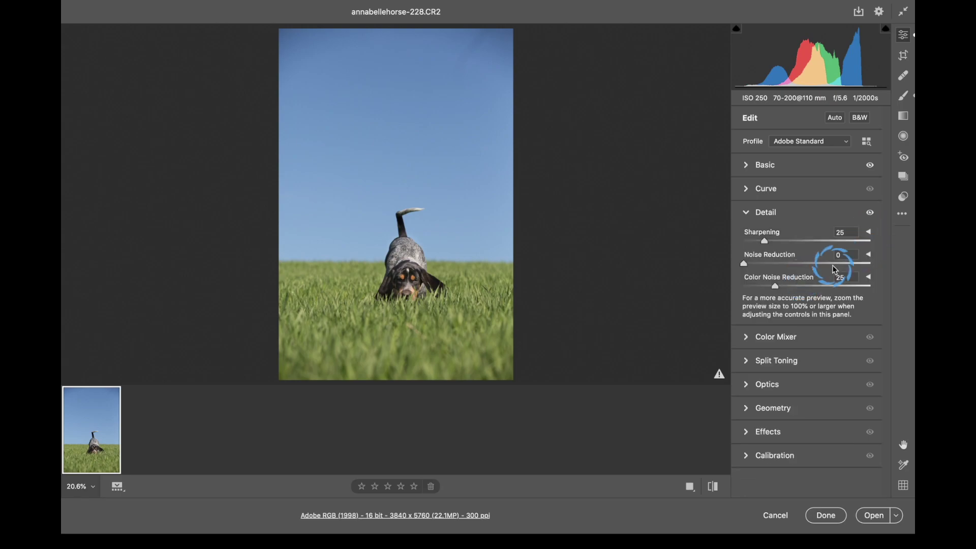
left_click(869, 256)
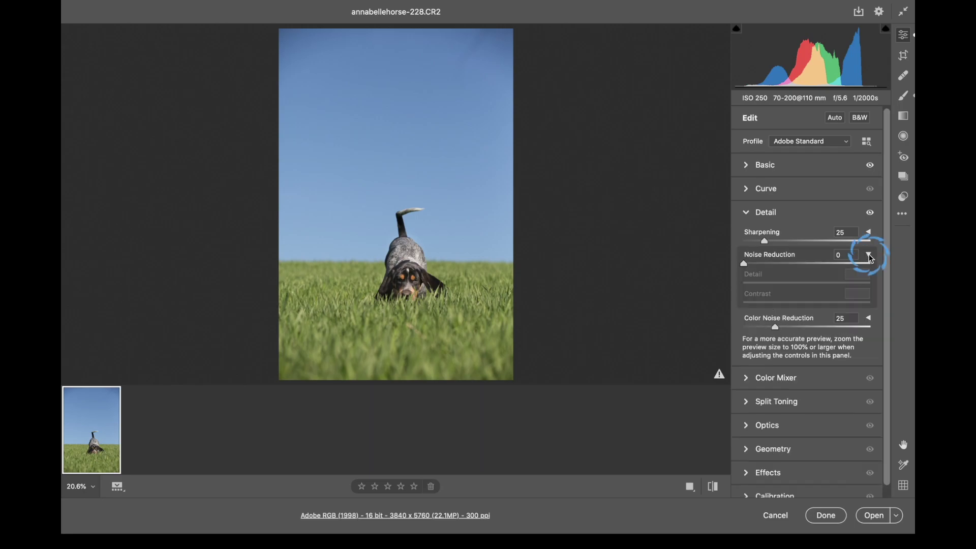
left_click(869, 256)
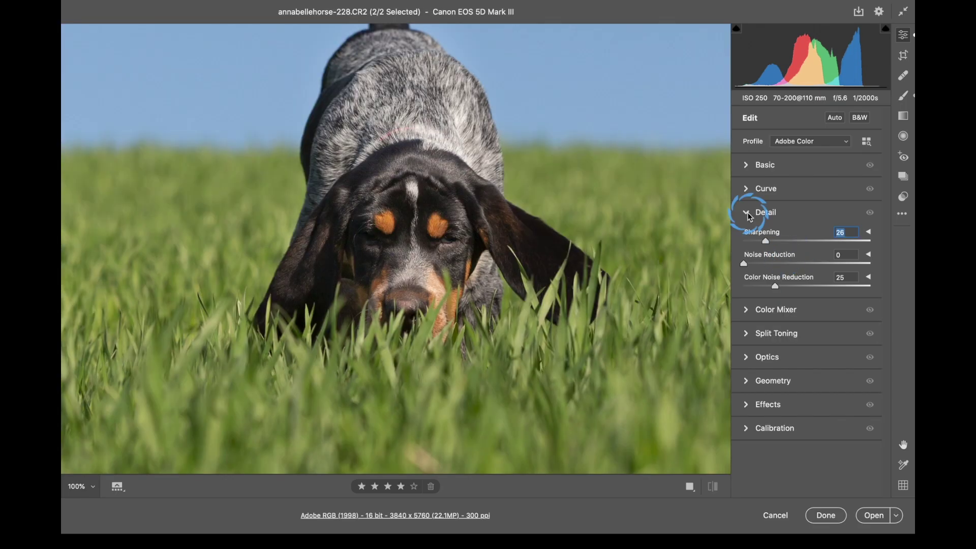
left_click(749, 216)
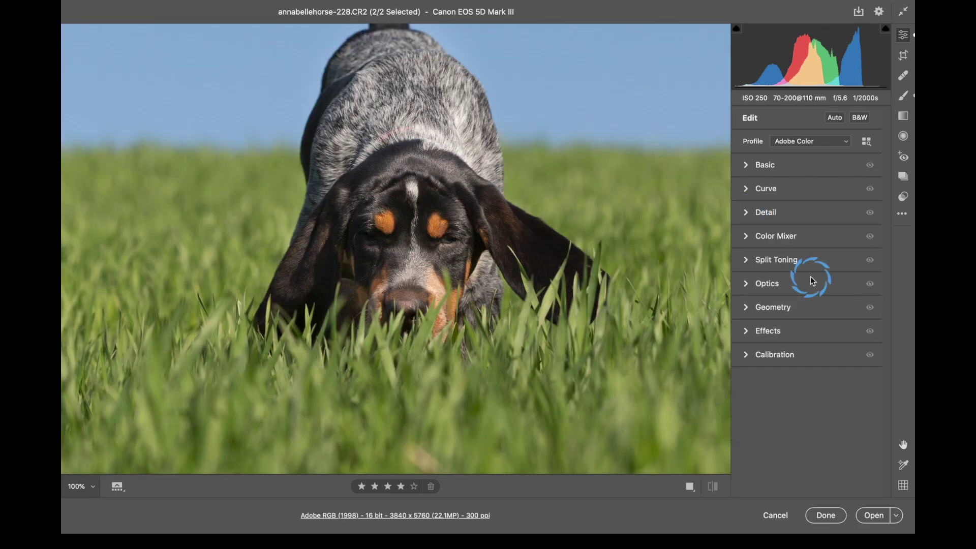
Step: Switch the Color Mixer to HSL, and set the hue of Reds to -1 and of Greens to +1
left_click(743, 234)
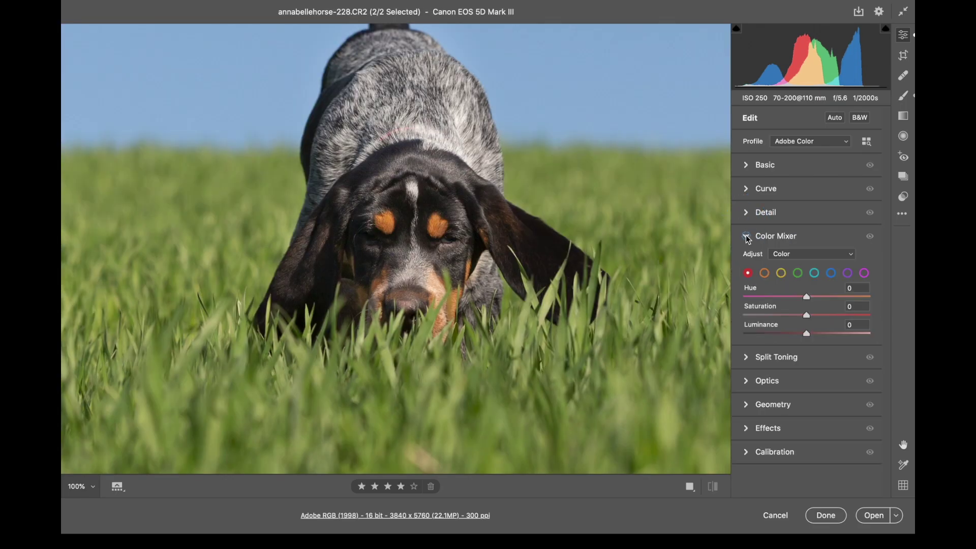
left_click(774, 250)
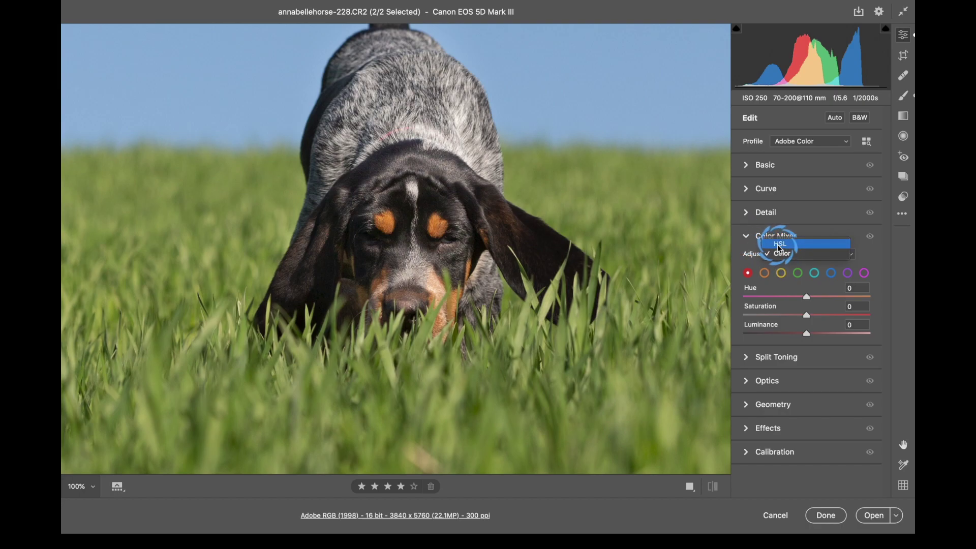
left_click(779, 244)
scroll(837, 282, "down", 3)
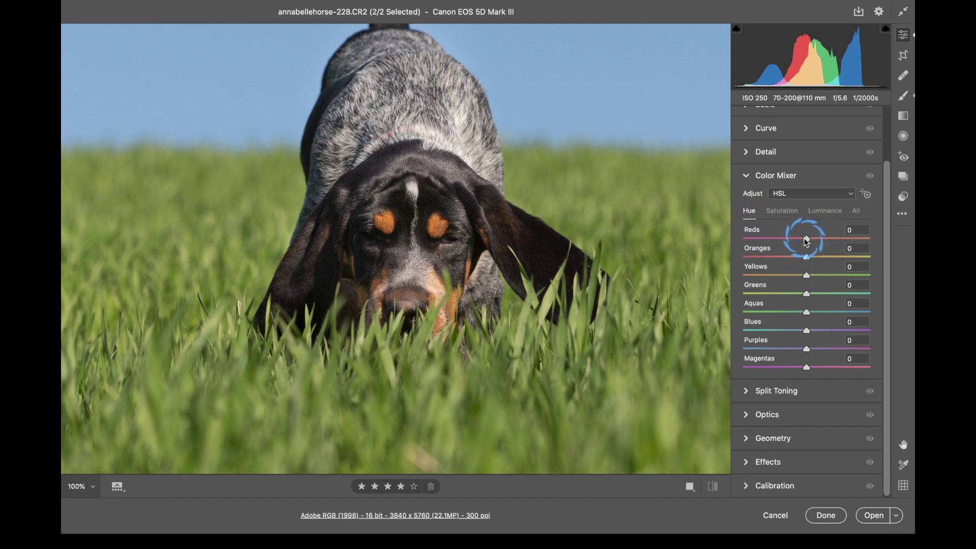
mouse_move(807, 242)
left_mouse_down()
mouse_move(735, 252)
mouse_move(806, 257)
left_mouse_up()
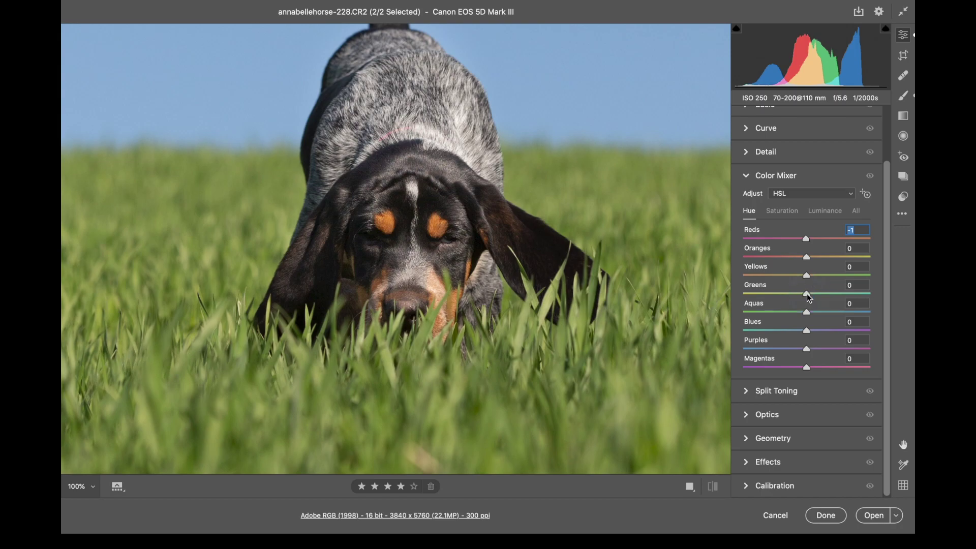
left_click_drag(806, 294, 743, 303)
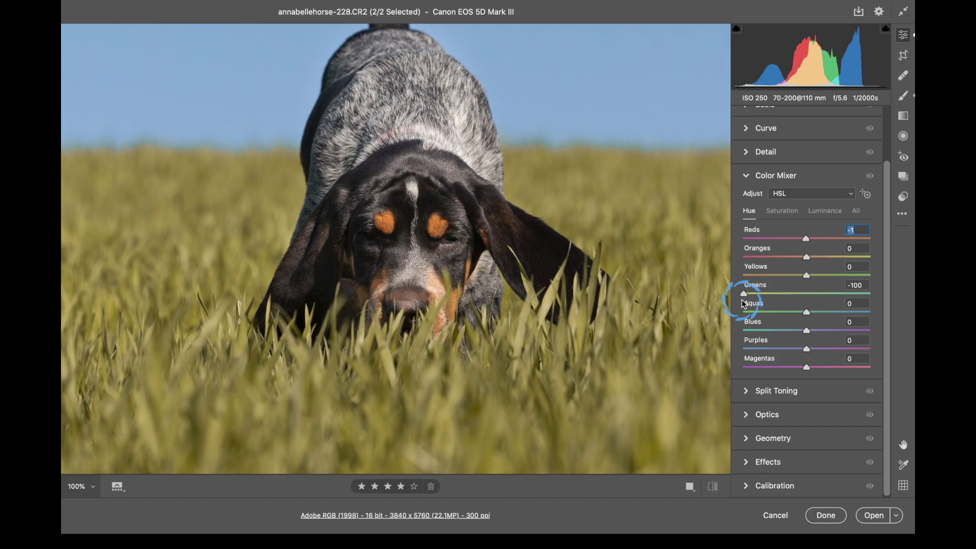
double_click(743, 294)
Step: Set the Greens saturation to +2 and luminance to -4, and show all HSL sliders together
left_click(791, 212)
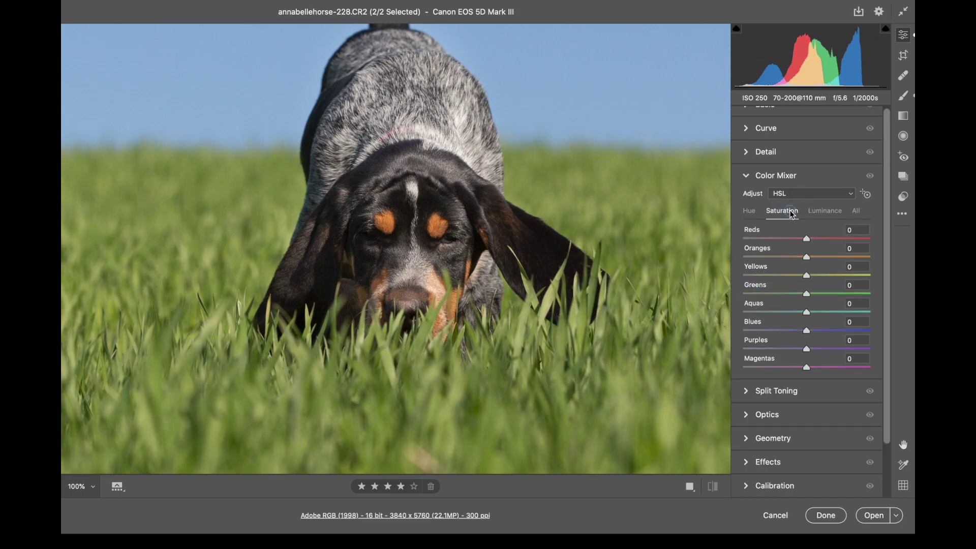
left_click(806, 296)
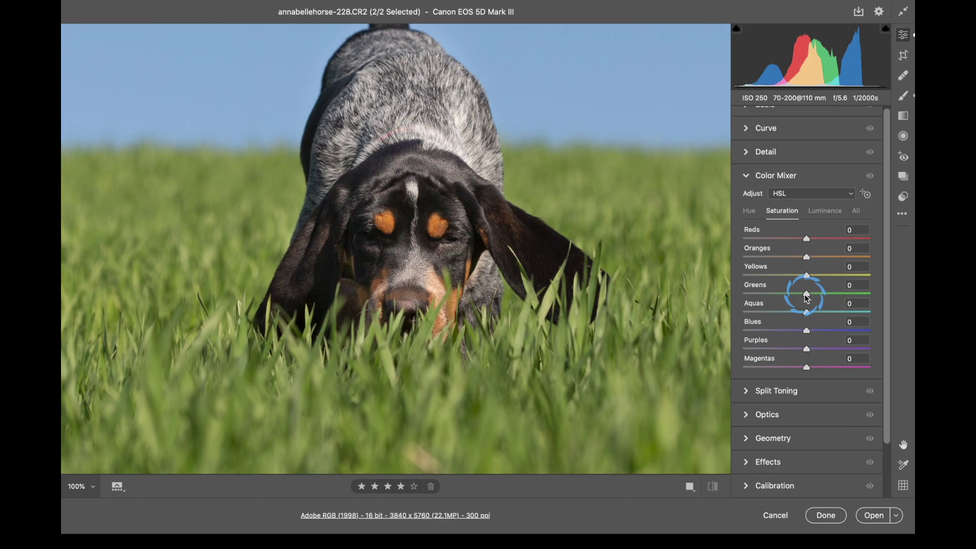
key("super+alt+shift+l")
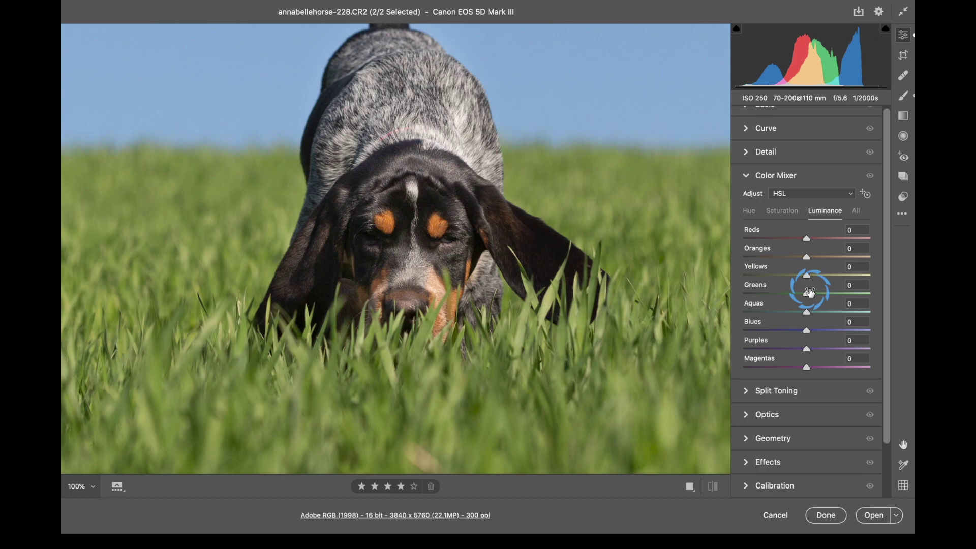
left_click_drag(809, 294, 668, 318)
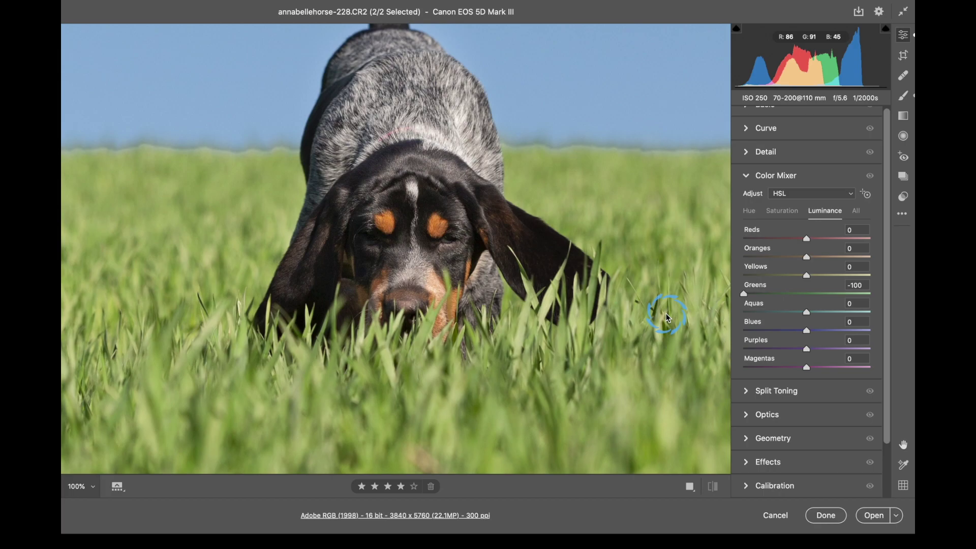
left_click(856, 211)
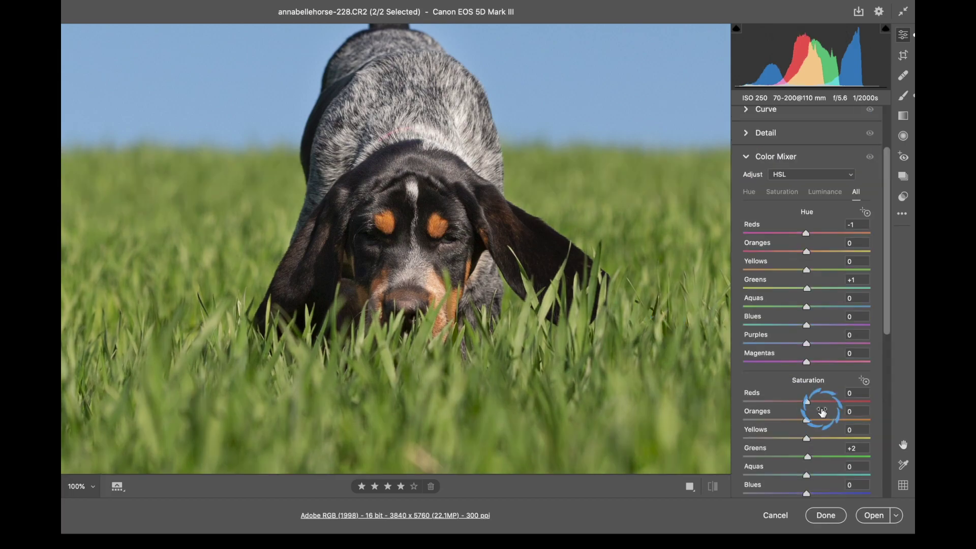
Step: Switch the Color Mixer to Color adjustment and examine the hue, saturation and luminance sliders for green
scroll(800, 254, "up", 3)
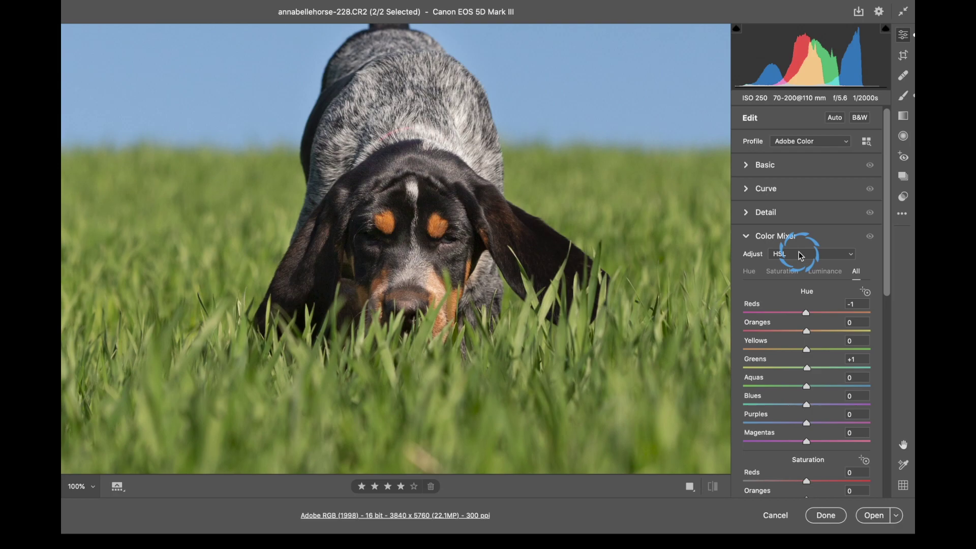
left_click(758, 279)
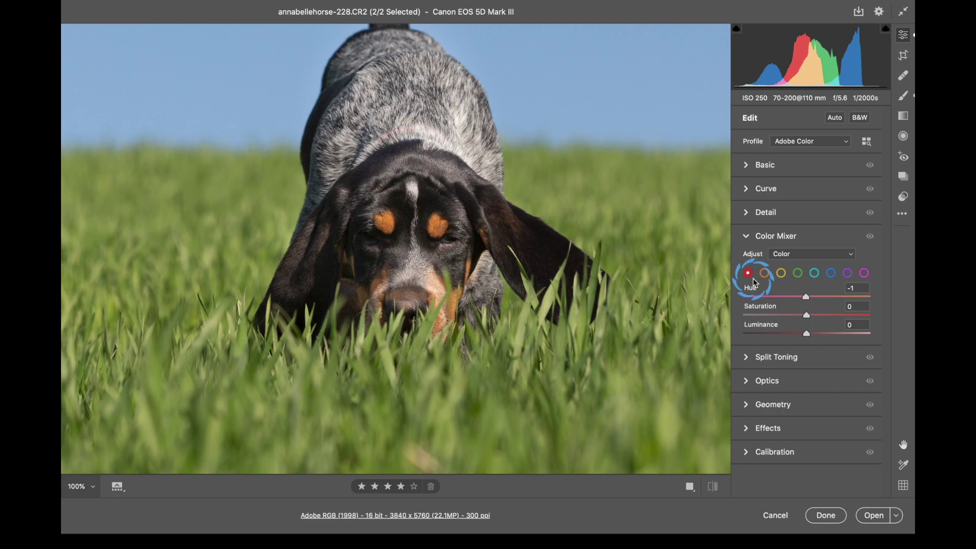
left_click(798, 273)
left_click(809, 295)
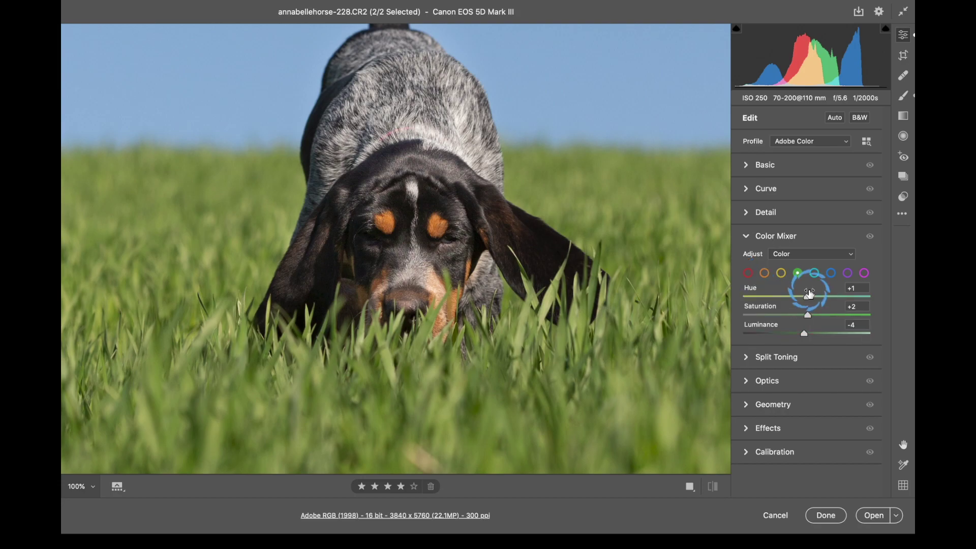
left_click(803, 311)
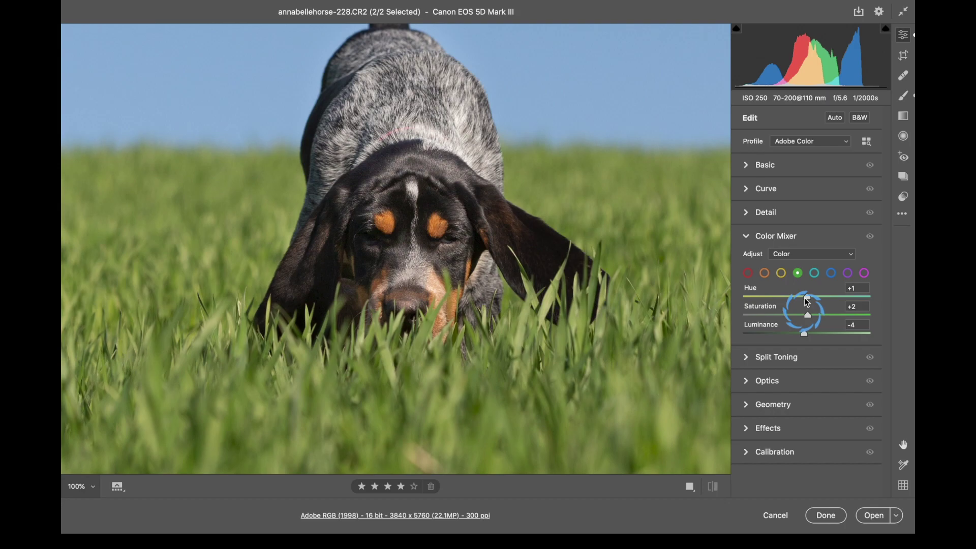
left_click(812, 277)
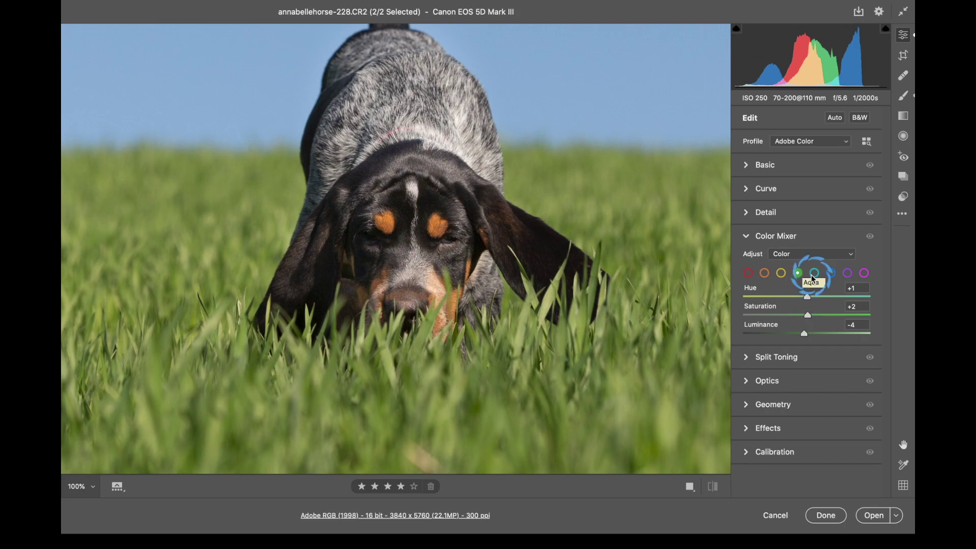
left_click(809, 301)
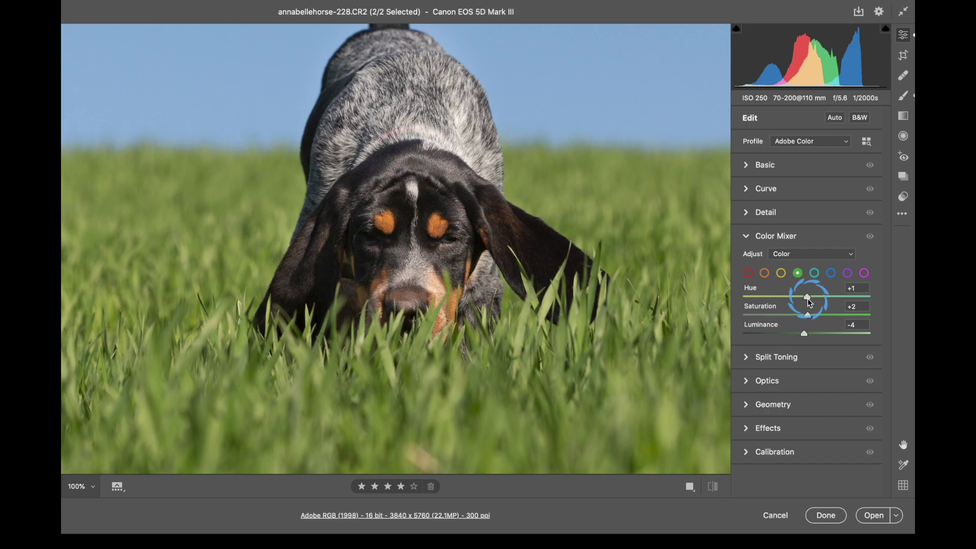
Step: Switch the Color Mixer to HSL and examine the combined hue, saturation and luminance sliders
left_click(783, 255)
left_click(817, 261)
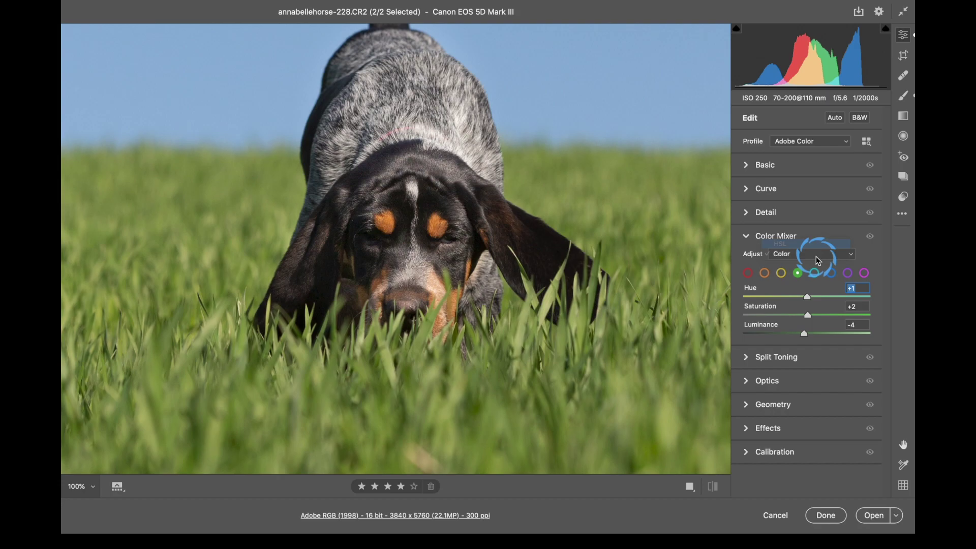
scroll(813, 330, "down", 5)
left_click(823, 399)
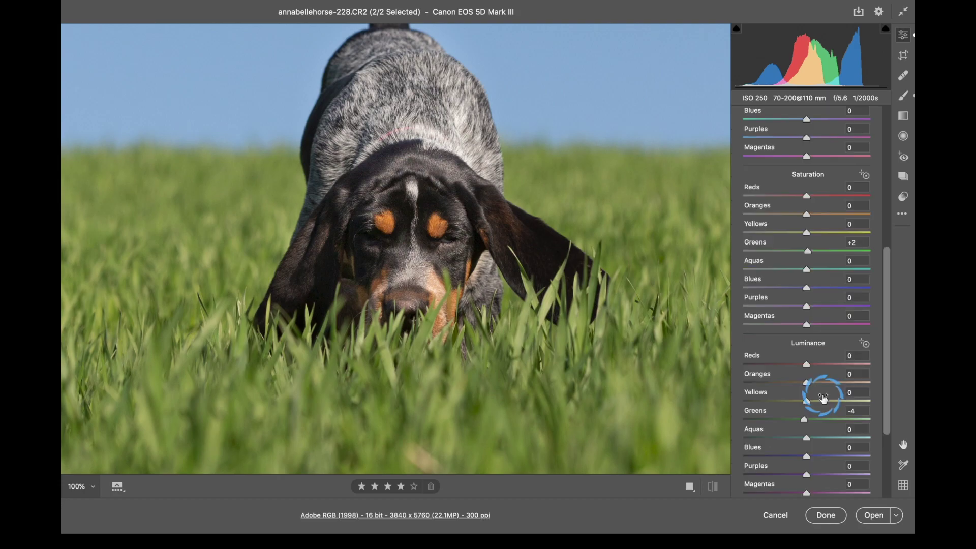
left_click(806, 427)
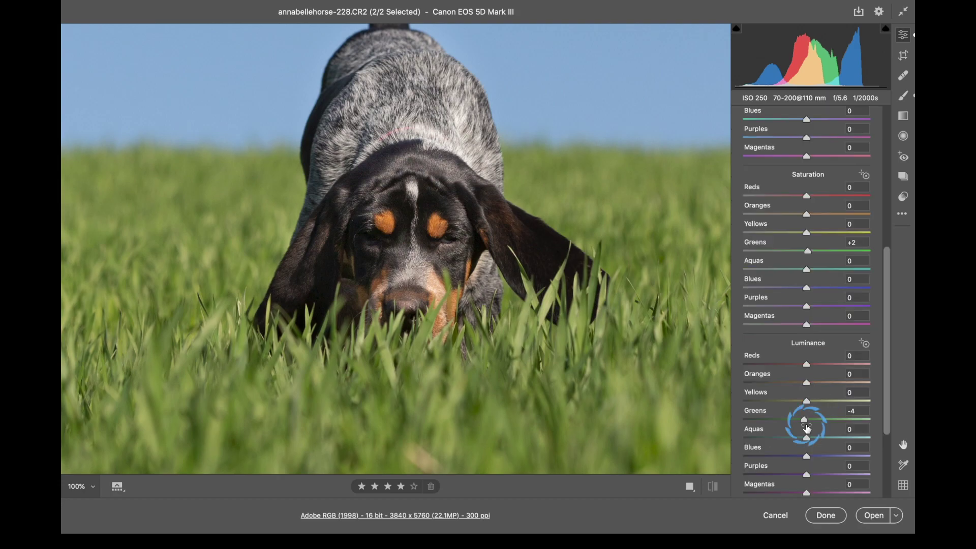
scroll(808, 254, "up", 5)
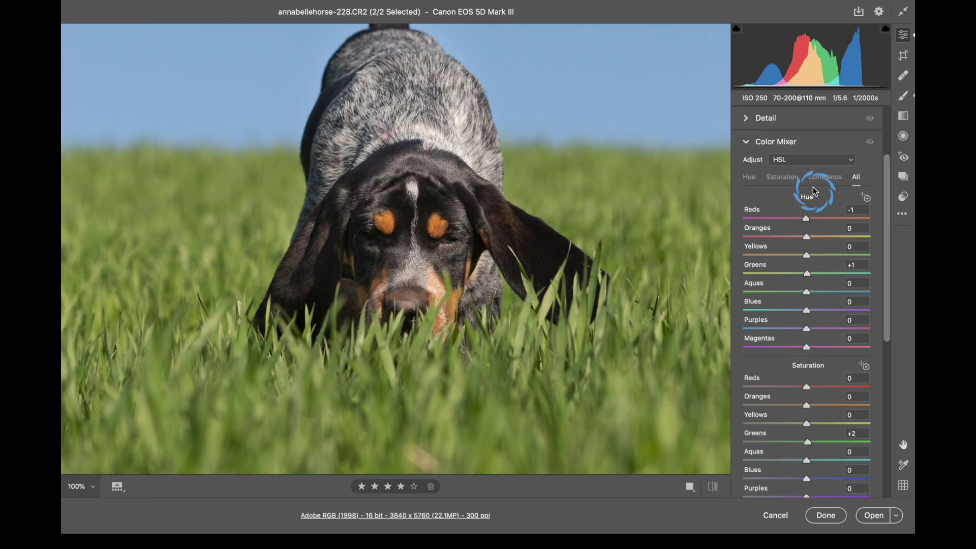
Step: Switch the Color Mixer back to Color, view the sliders for yellow, and collapse the section
left_click(809, 161)
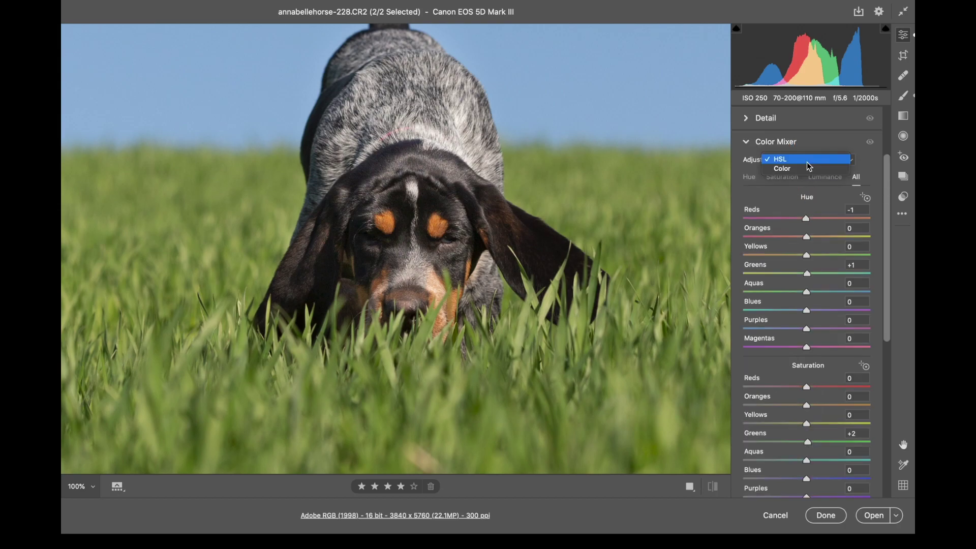
left_click(808, 169)
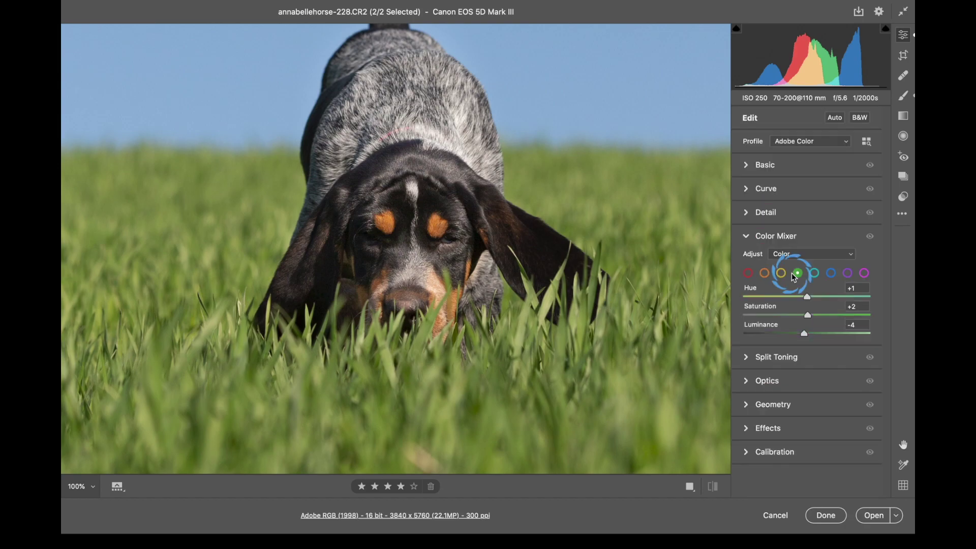
left_click(781, 273)
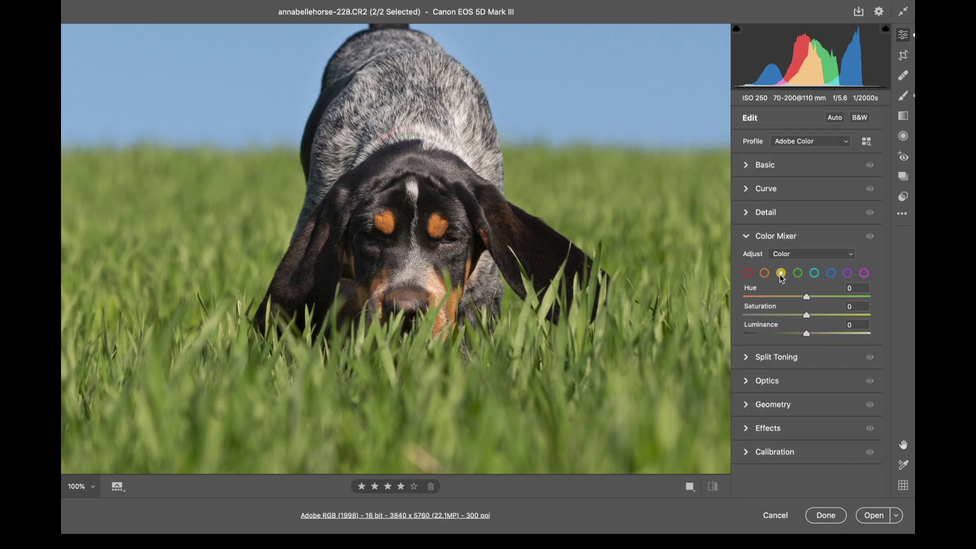
left_click(770, 315)
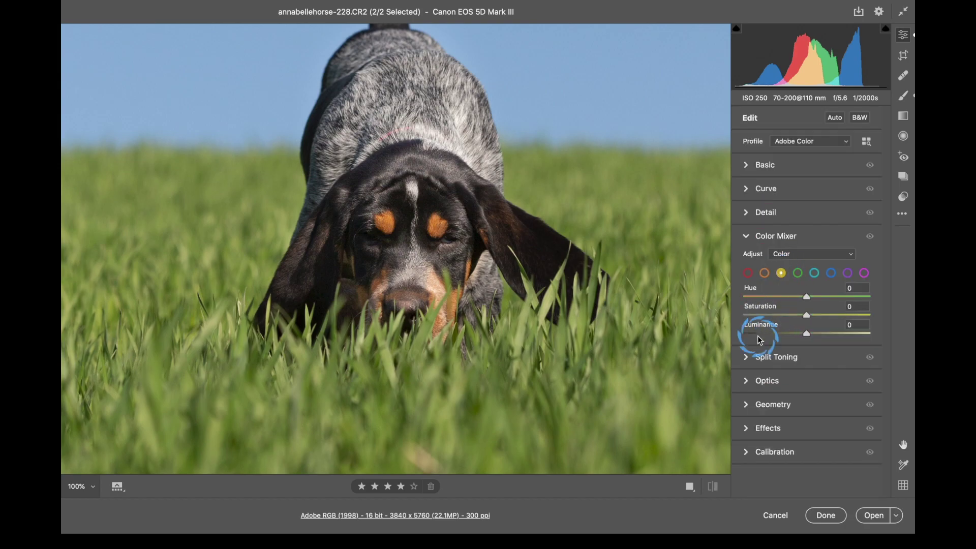
left_click(746, 236)
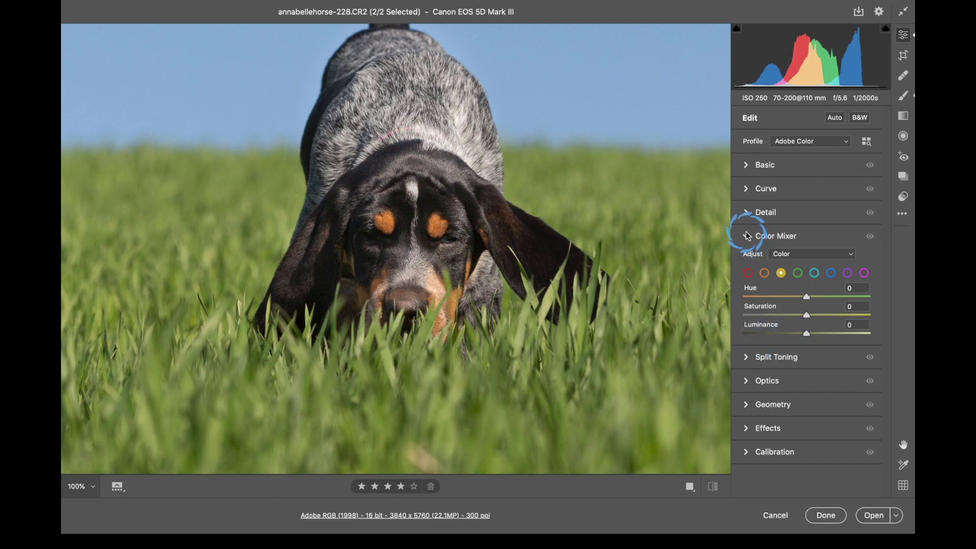
Step: Expand Split Toning and set both the hue and the saturation of the highlights to 48
left_click(750, 264)
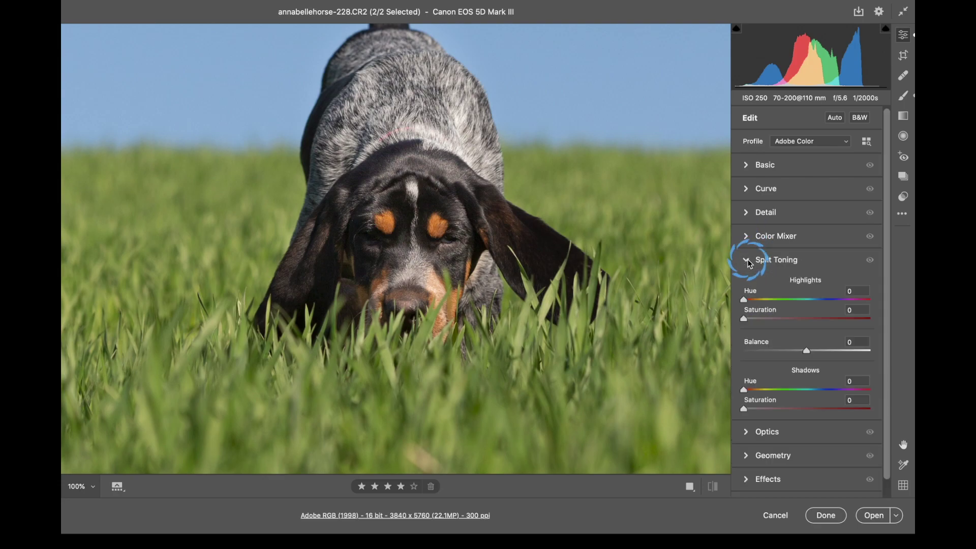
left_click(814, 286)
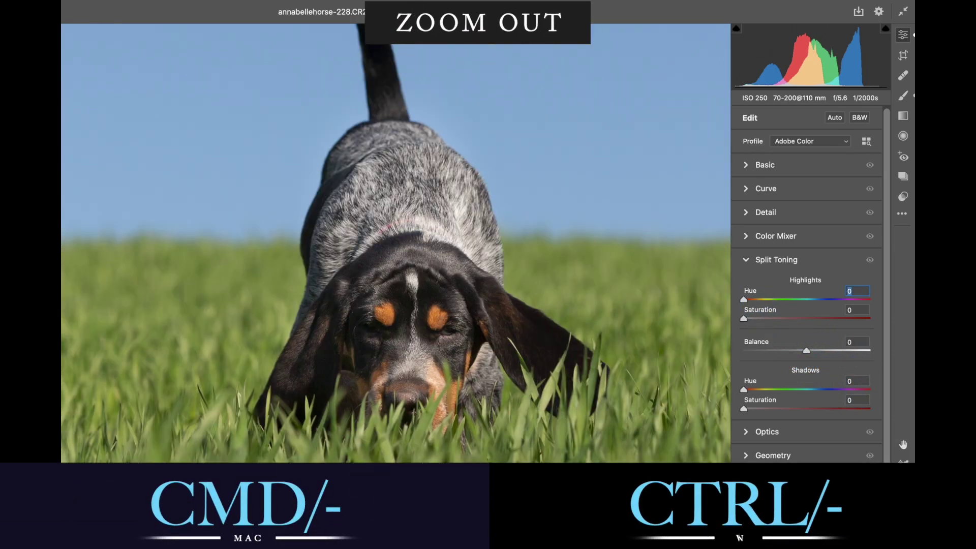
key("super+minus")
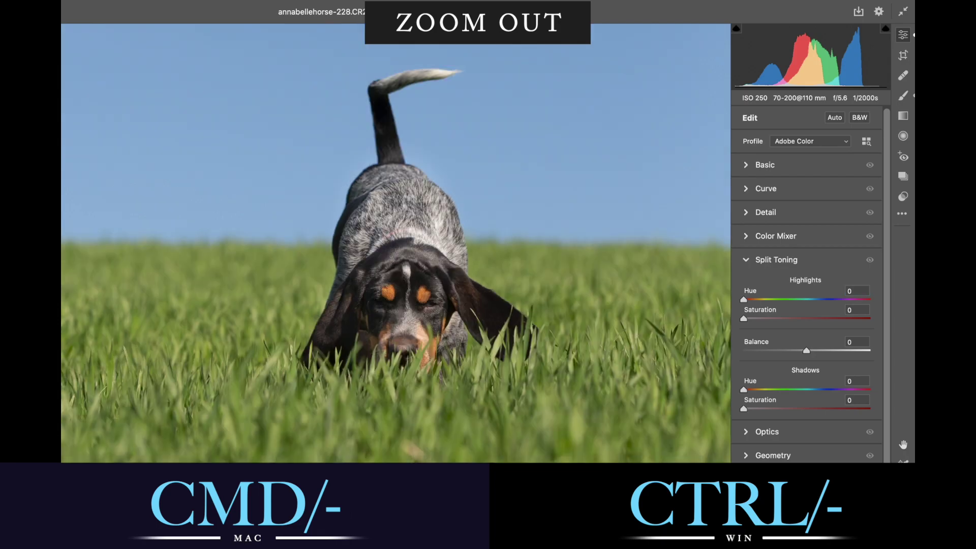
key("super+minus")
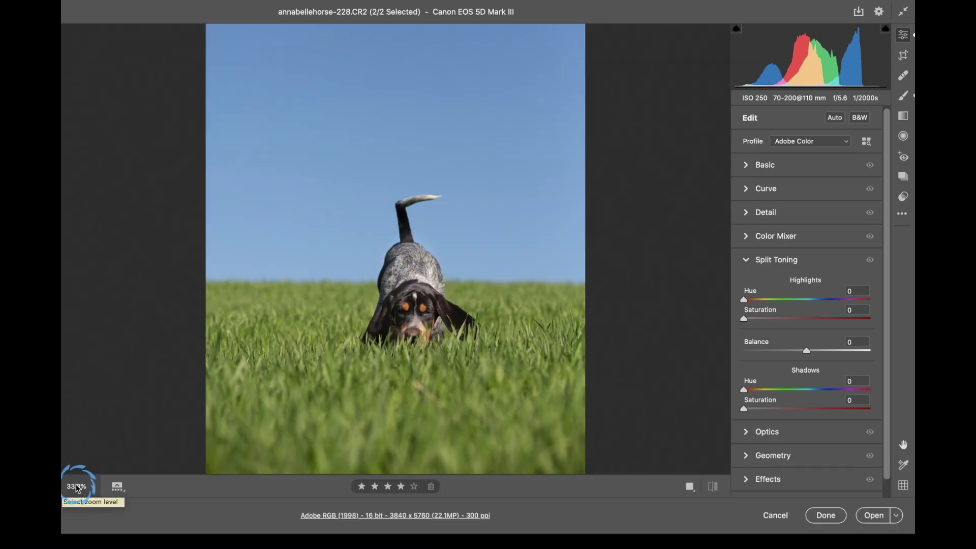
key("super+minus")
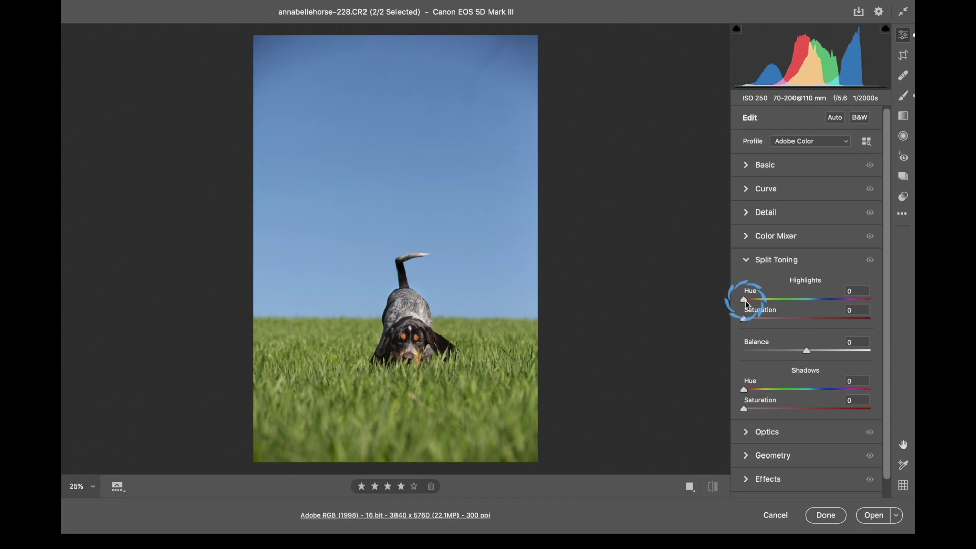
left_click_drag(745, 299, 834, 304)
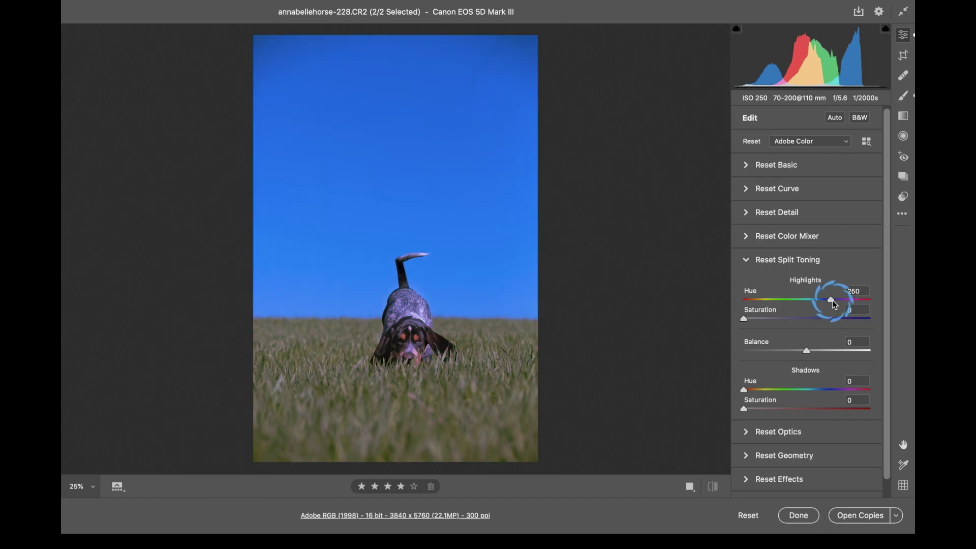
left_click_drag(834, 304, 762, 312)
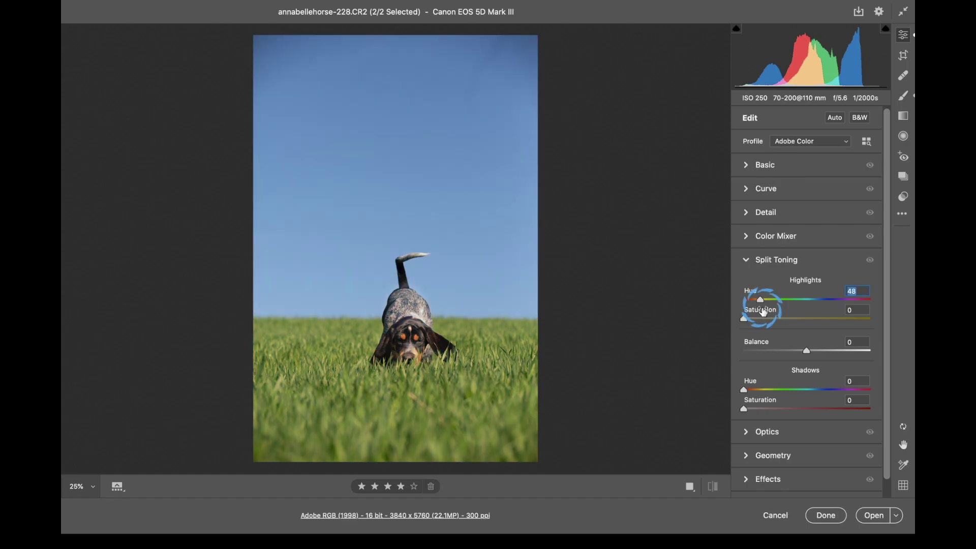
left_click(743, 319)
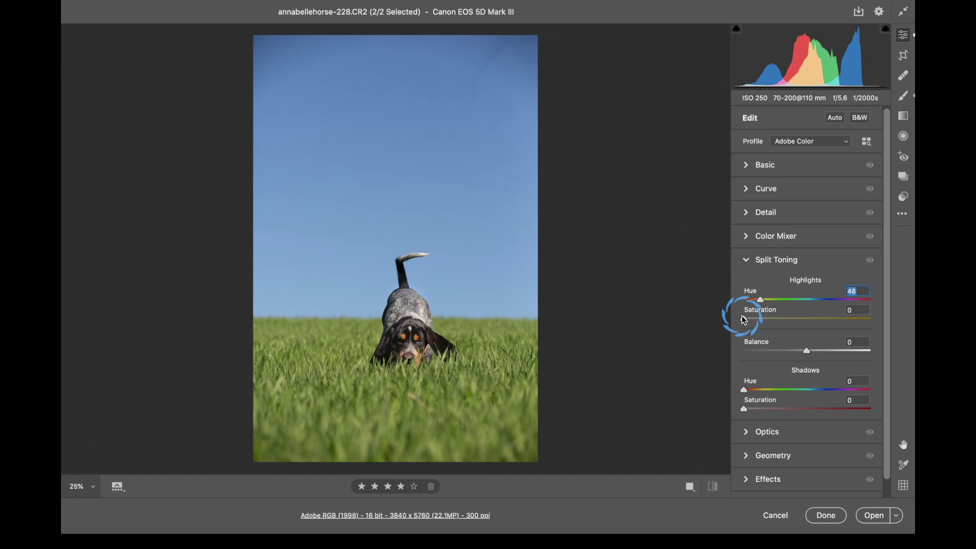
left_click_drag(743, 320, 805, 334)
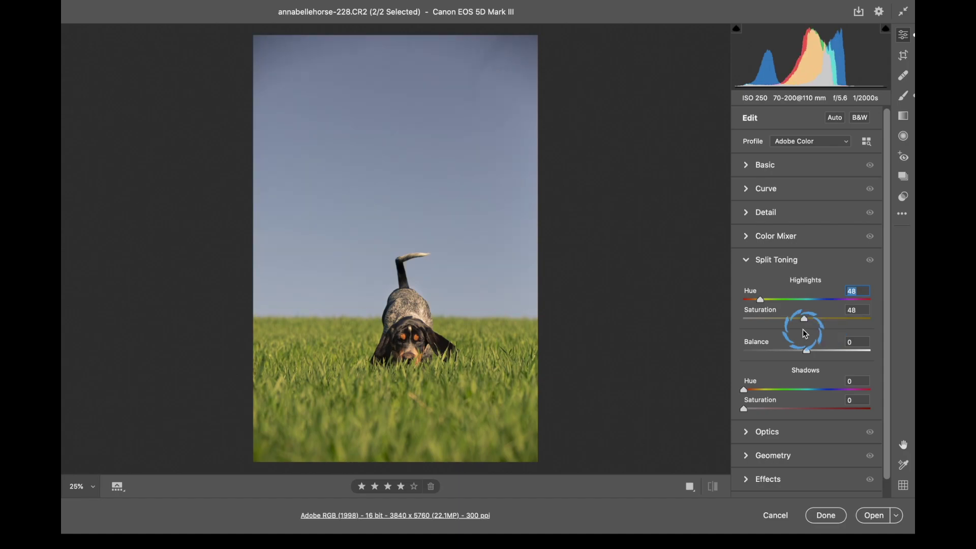
Step: Set the Split Toning shadows to hue 241 and saturation 52
left_click(813, 401)
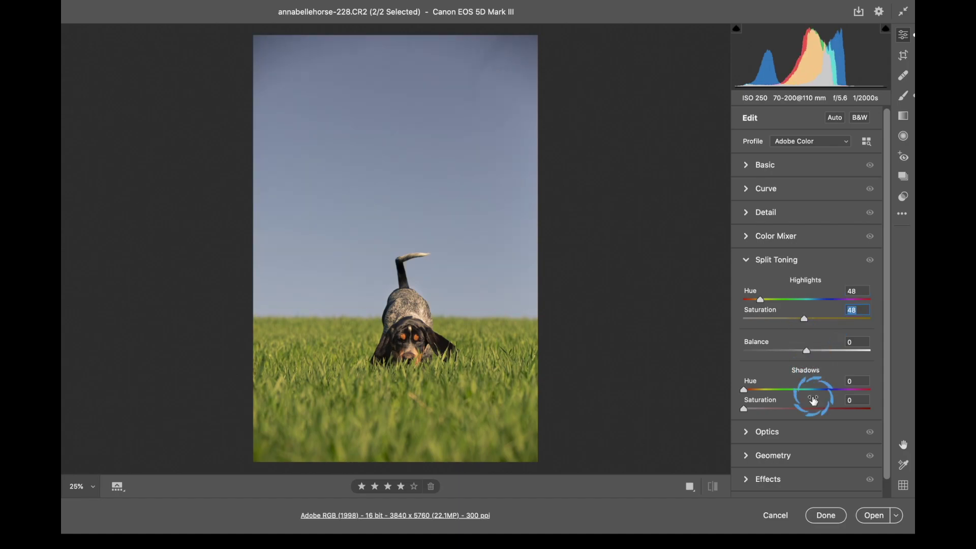
left_click_drag(742, 408, 809, 410)
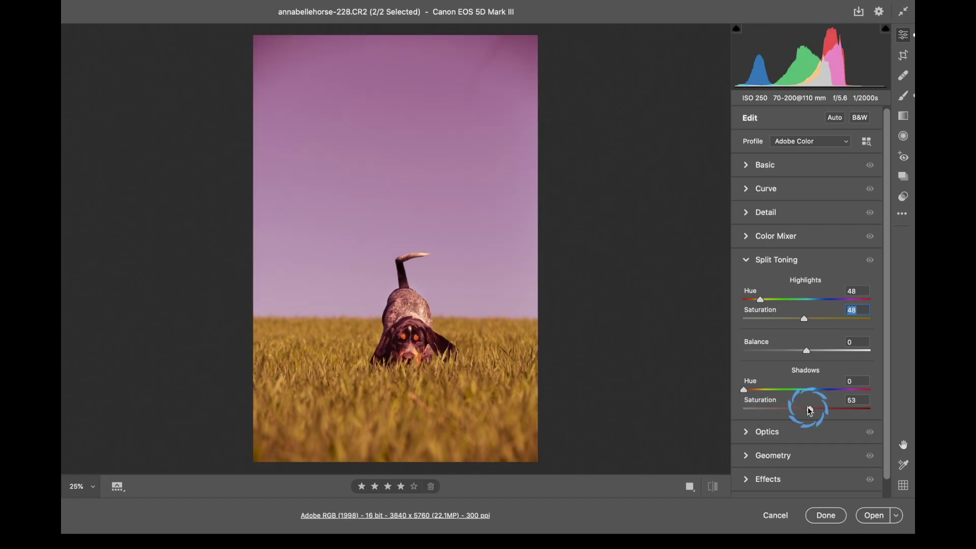
left_click(826, 389, "alt")
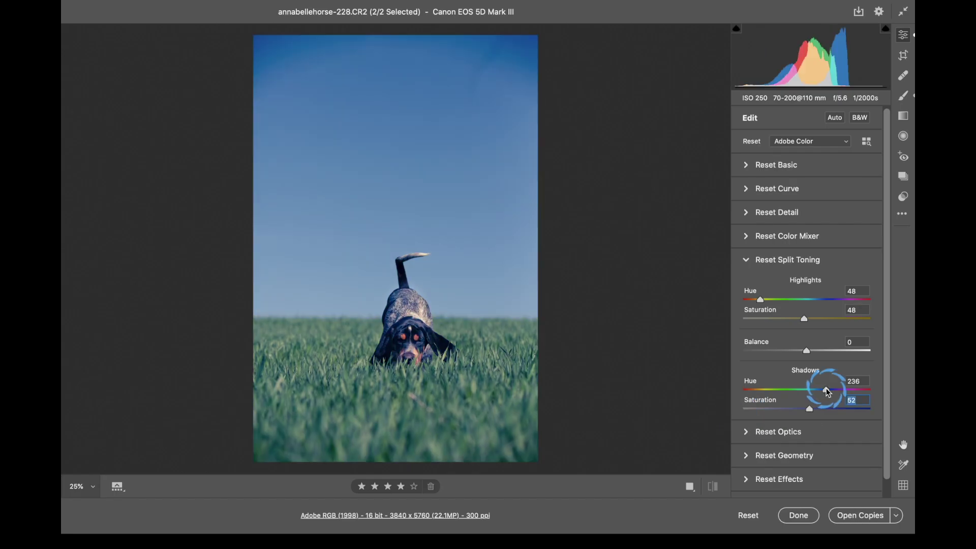
left_click_drag(826, 391, 822, 392)
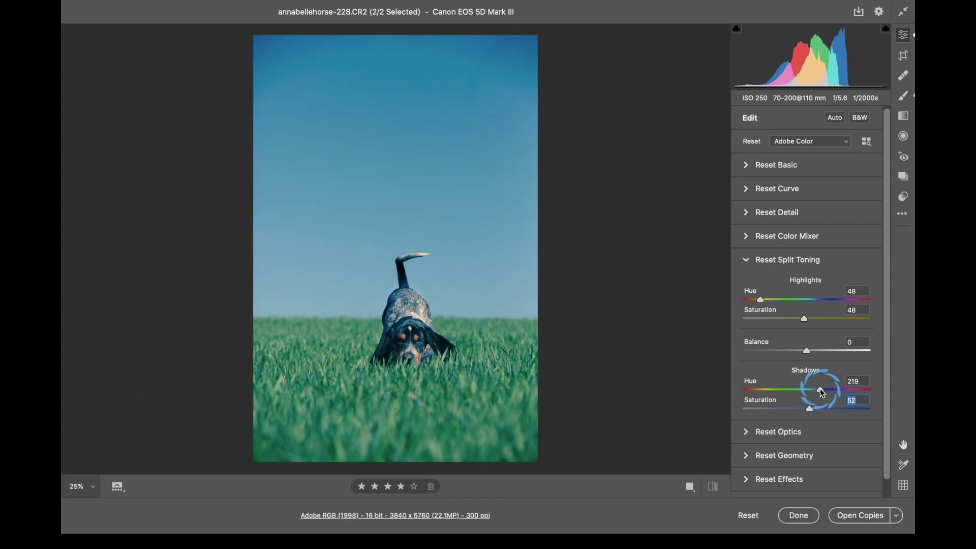
left_click_drag(821, 392, 827, 389)
left_click(474, 319)
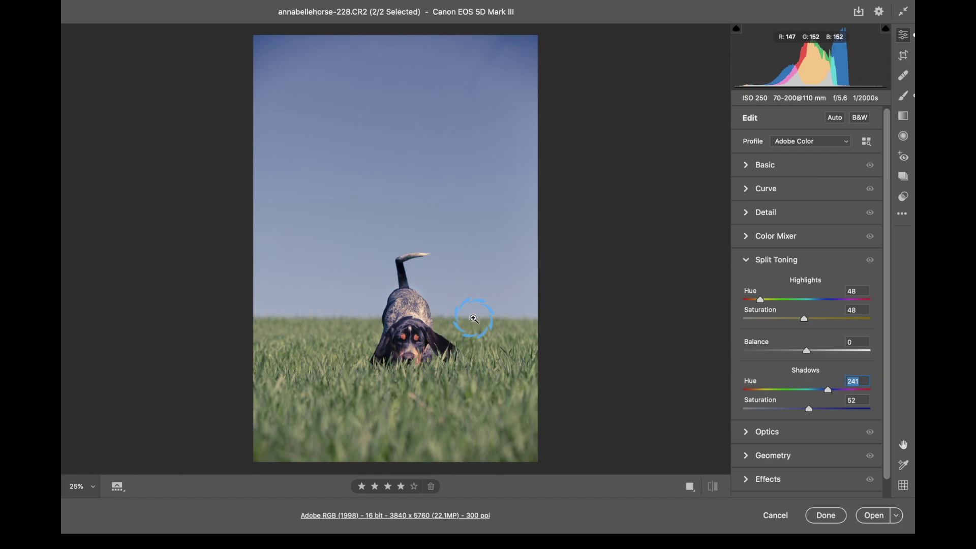
left_click(805, 325)
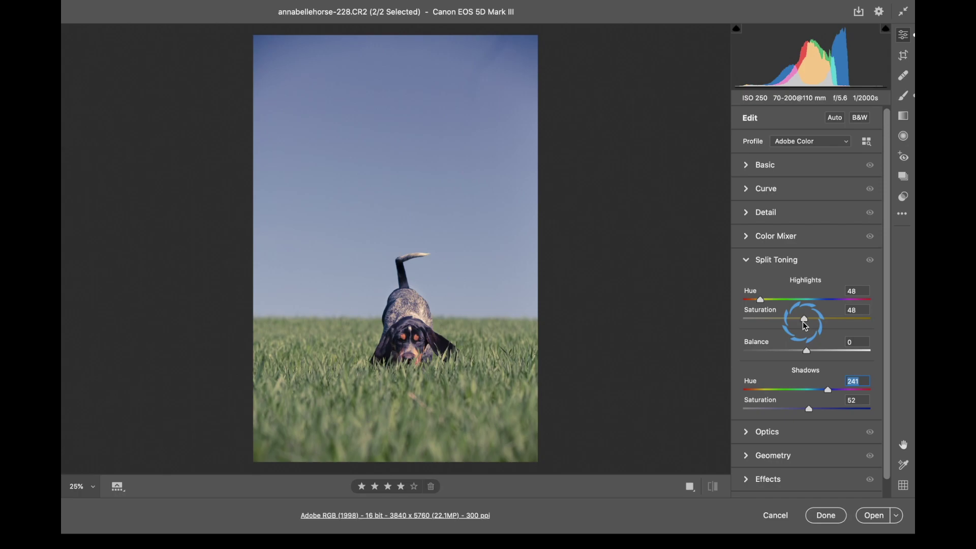
left_click(808, 286)
left_click(487, 302)
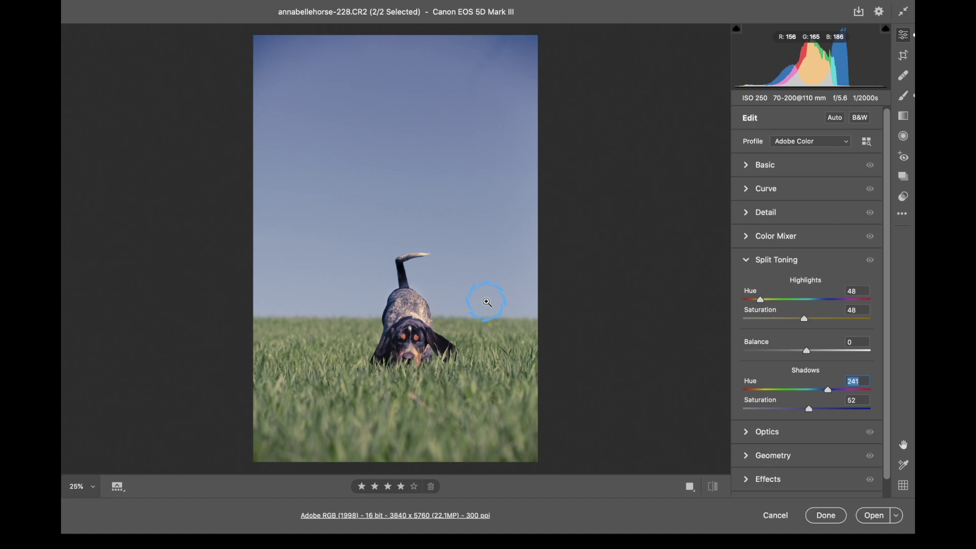
left_click(807, 283)
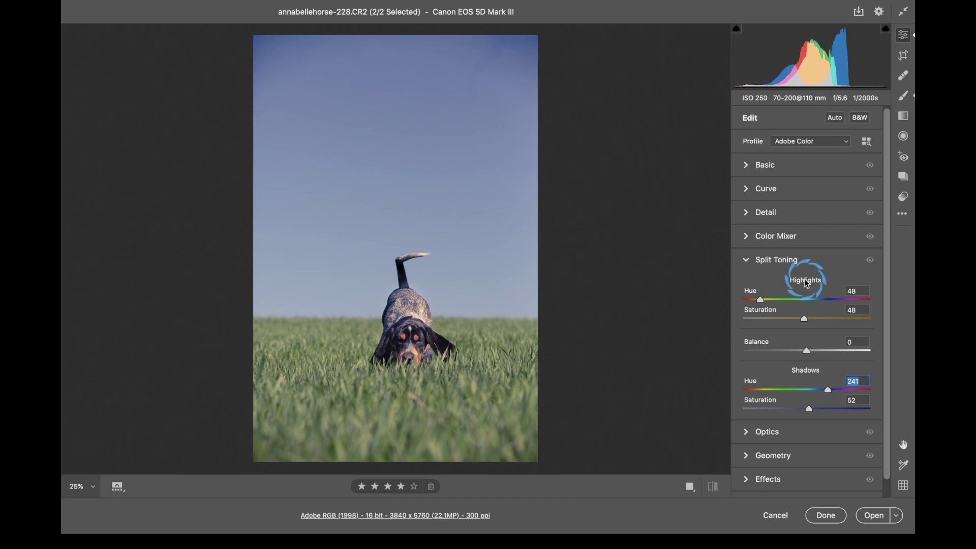
left_click(828, 298)
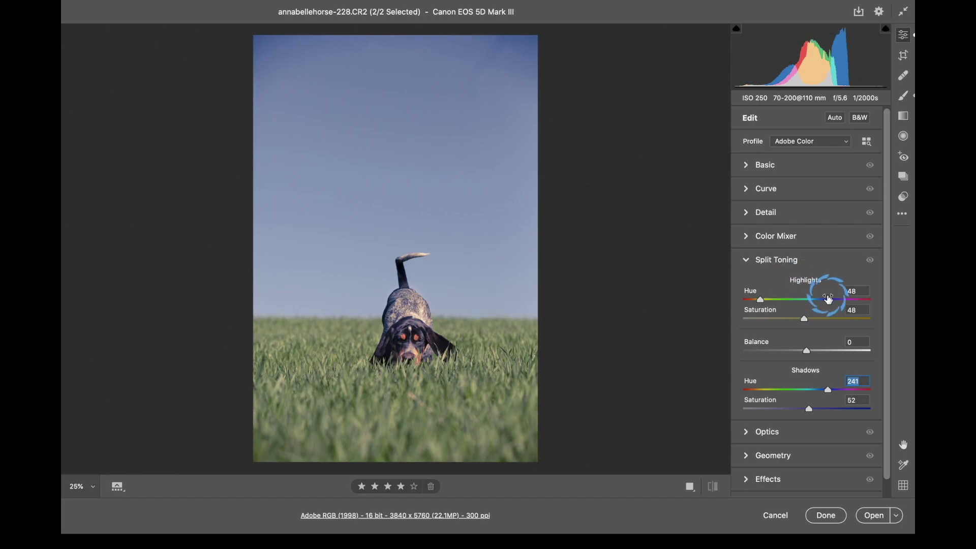
Step: Reset all Split Toning adjustments and collapse the section
left_click(790, 266, "alt")
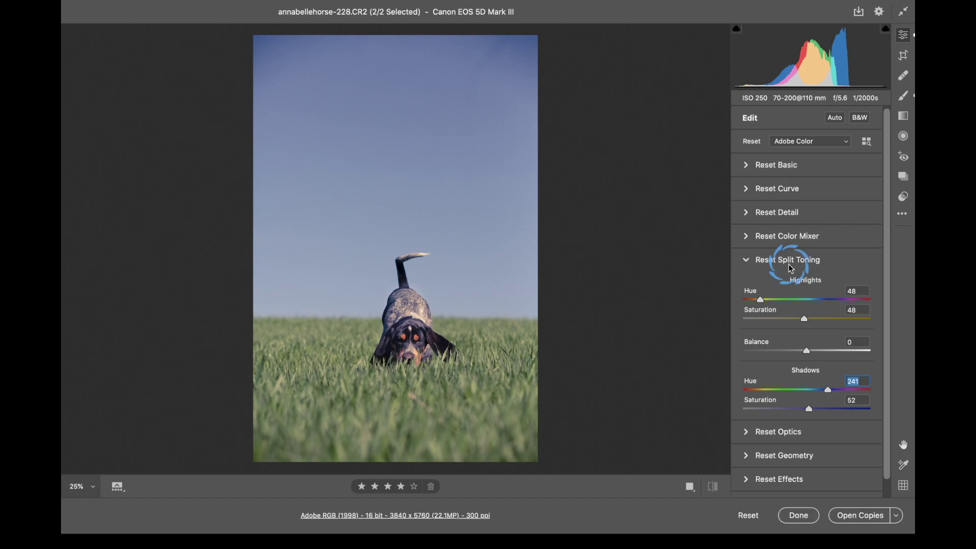
left_click(745, 262, "alt")
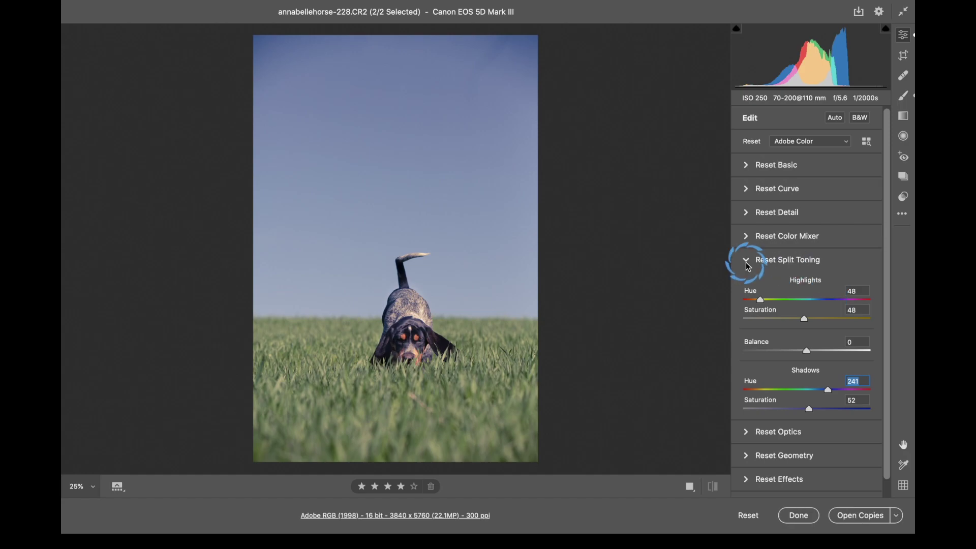
left_click(747, 266, "alt")
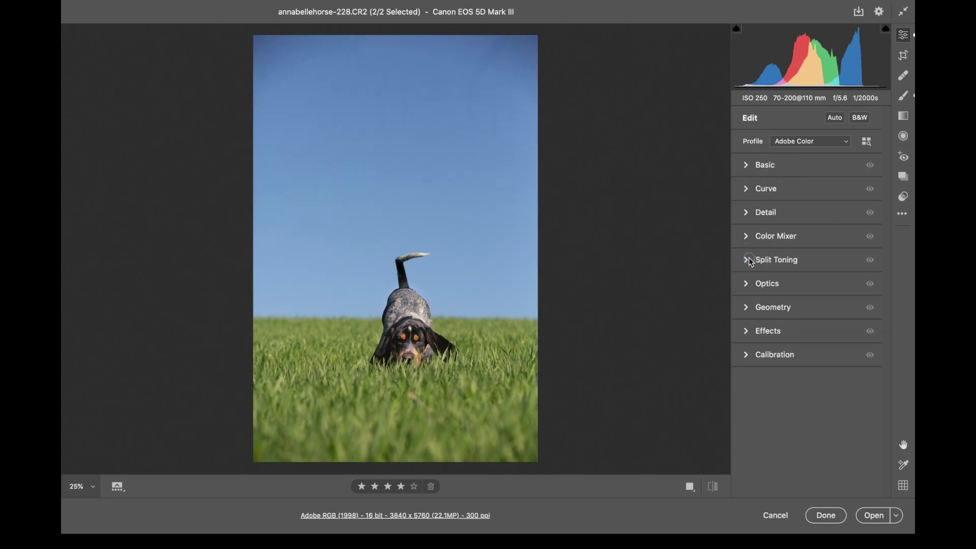
Step: Expand Optics, view its Manual options, and enable Remove chromatic aberration in the Profile options
left_click(753, 279)
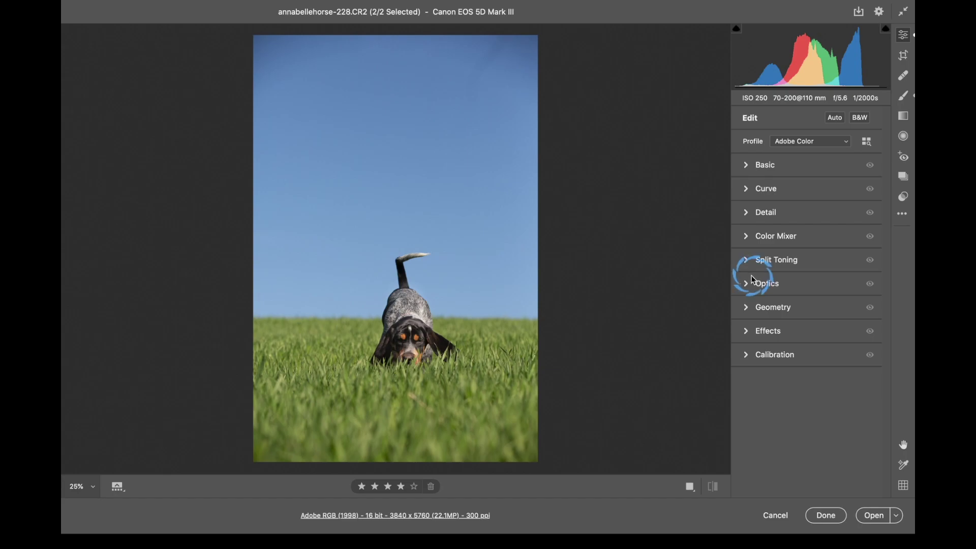
left_click(809, 341)
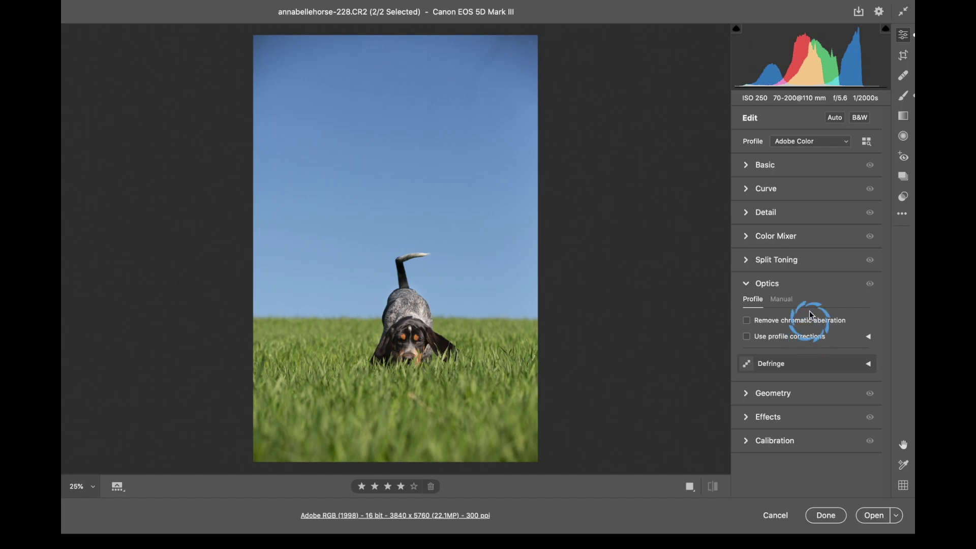
left_click(782, 300)
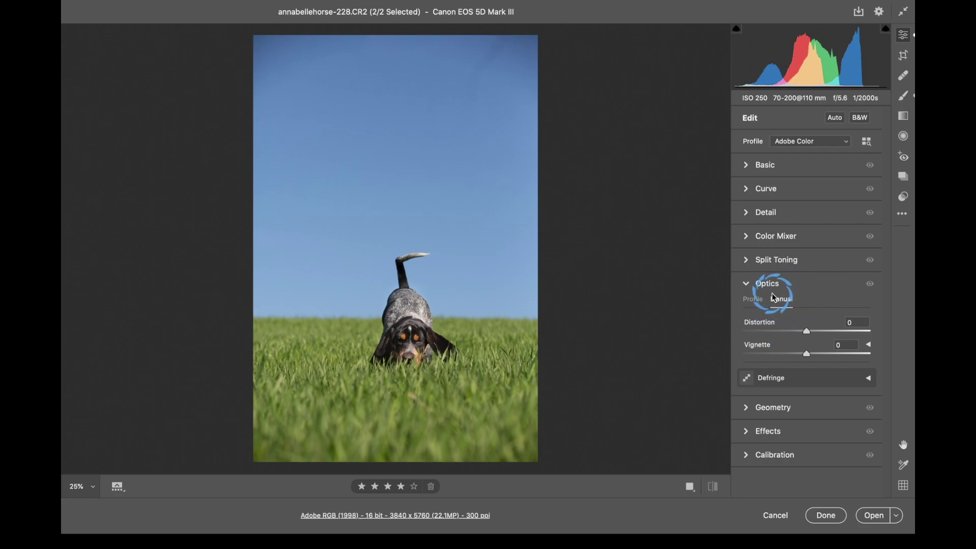
left_click(749, 300)
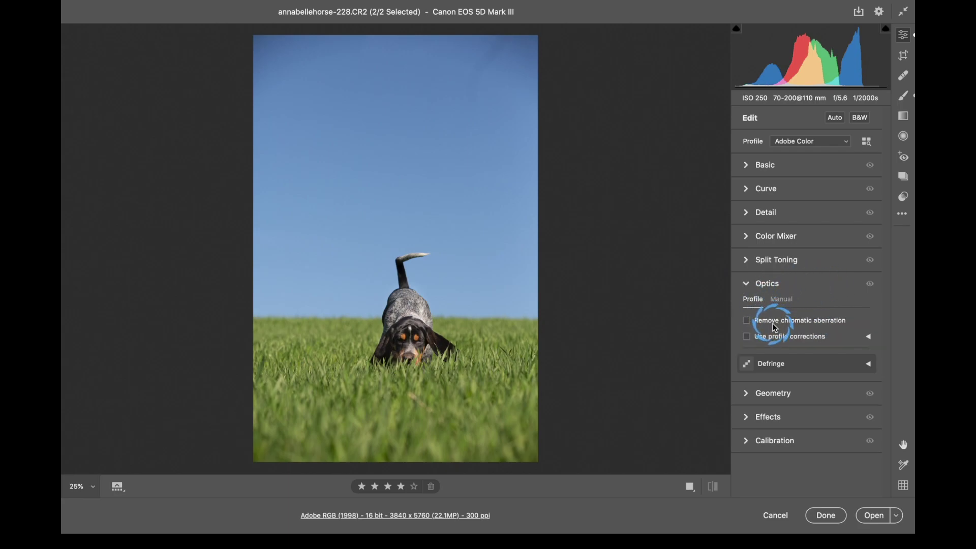
left_click(745, 320)
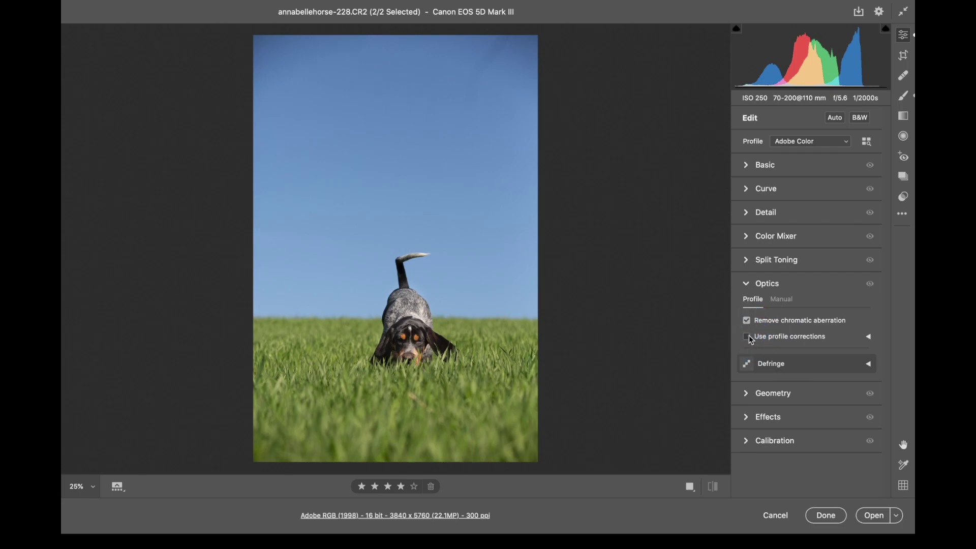
Step: Enable Use profile corrections in Optics, set the lens profile setup to Auto, and collapse the section
left_click(747, 337)
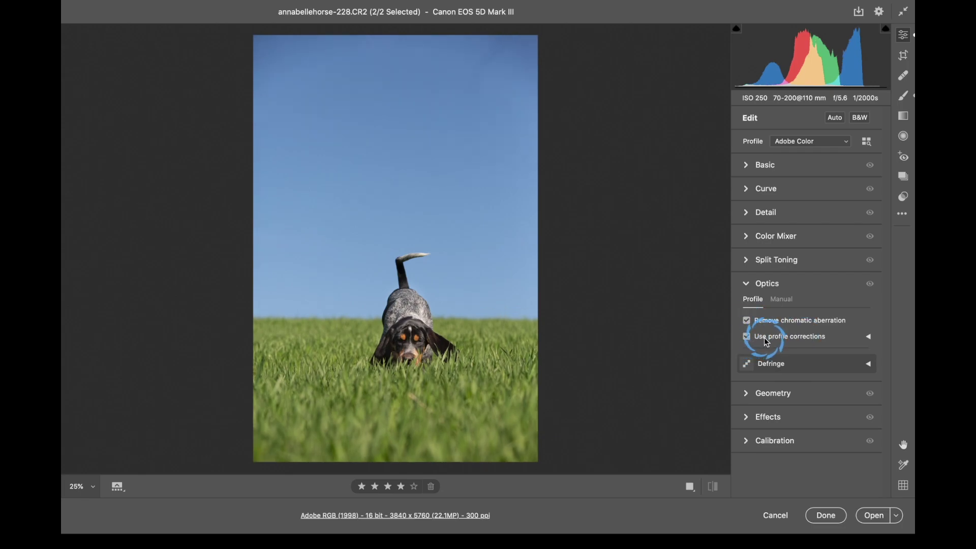
left_click(866, 338)
scroll(841, 331, "down", 2)
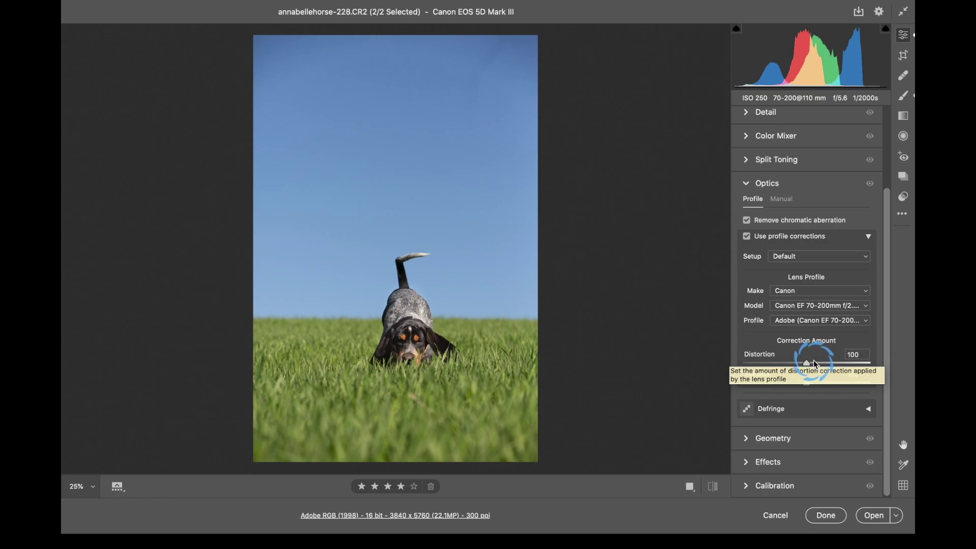
left_click(810, 258)
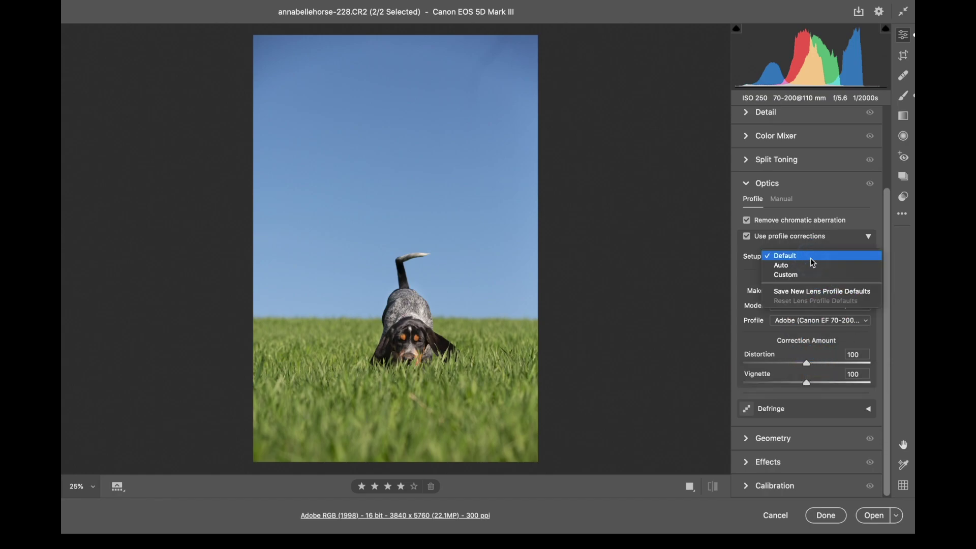
left_click(811, 263)
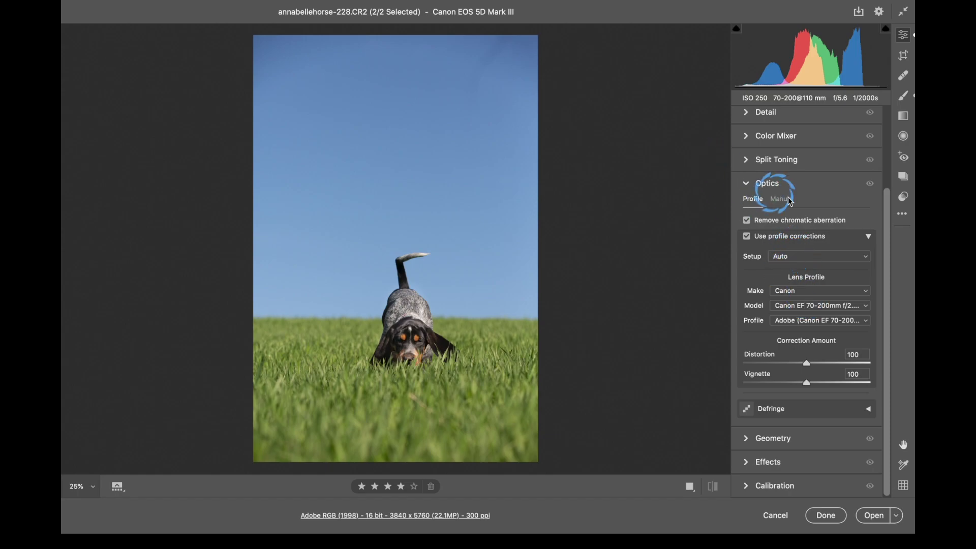
left_click(750, 185)
left_click(814, 283)
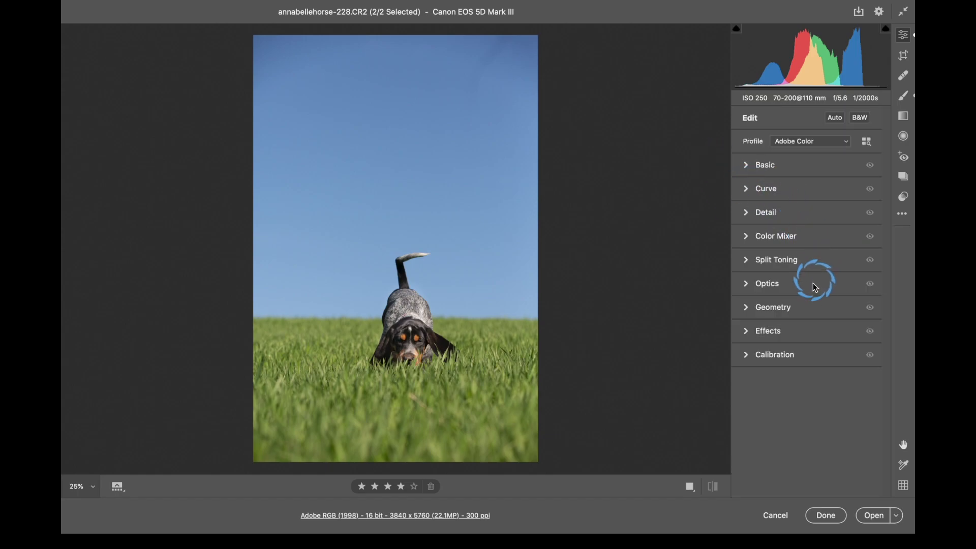
Step: Expand Geometry and set the Vertical value in Manual Transformations to +8
left_click(745, 308)
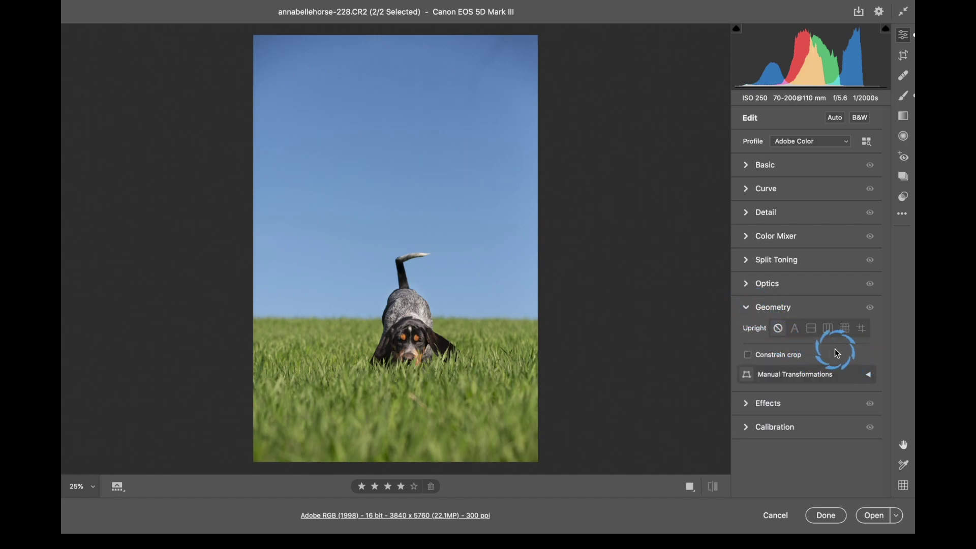
left_click(818, 373)
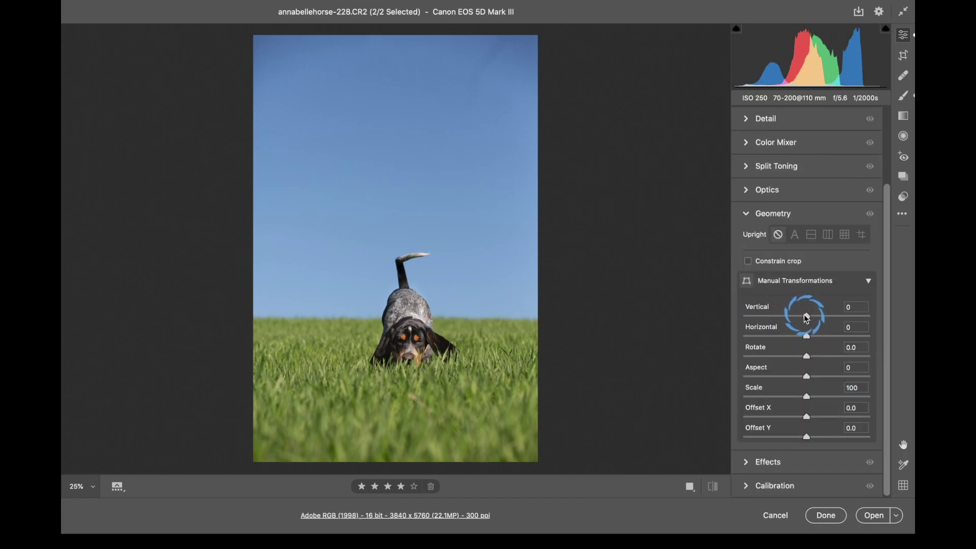
mouse_move(806, 315)
left_mouse_down()
mouse_move(741, 322)
mouse_move(811, 321)
left_mouse_up()
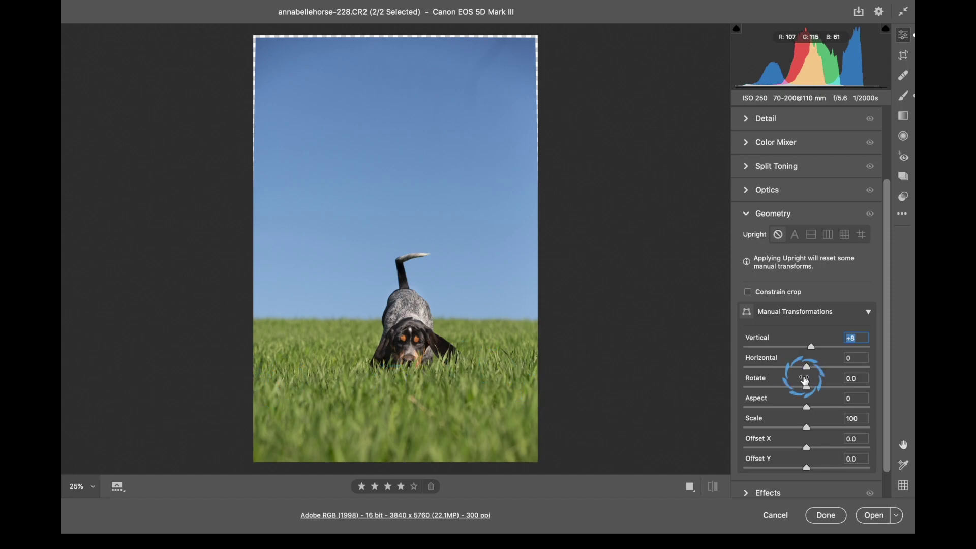
scroll(823, 380, "down", 2)
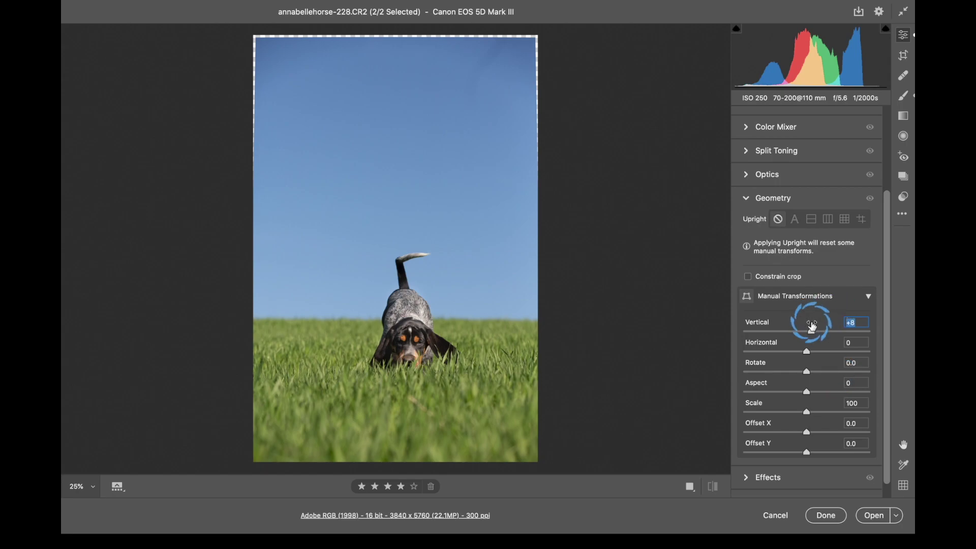
Step: Collapse Manual Transformations, reset all Geometry adjustments and close the Geometry section
left_click(868, 295)
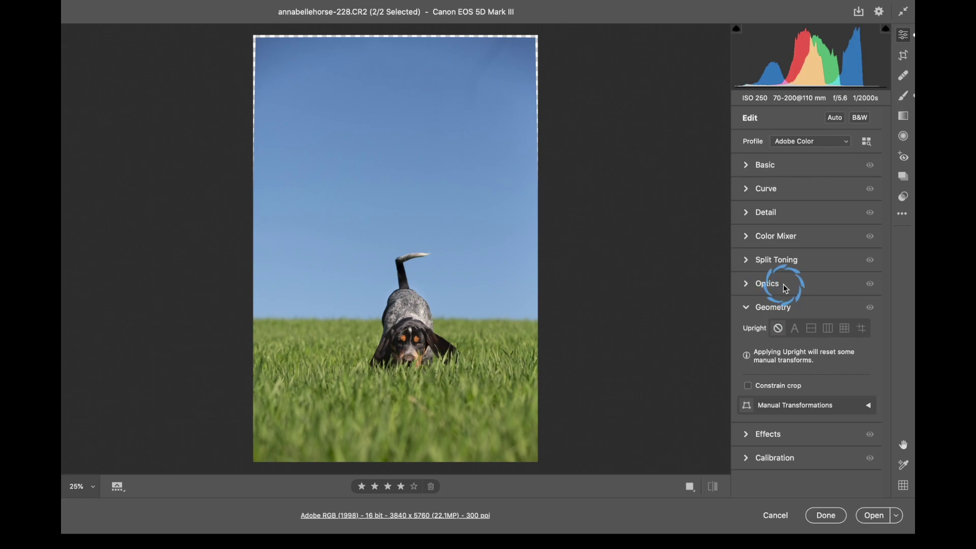
left_click(770, 308, "alt")
left_click(745, 308)
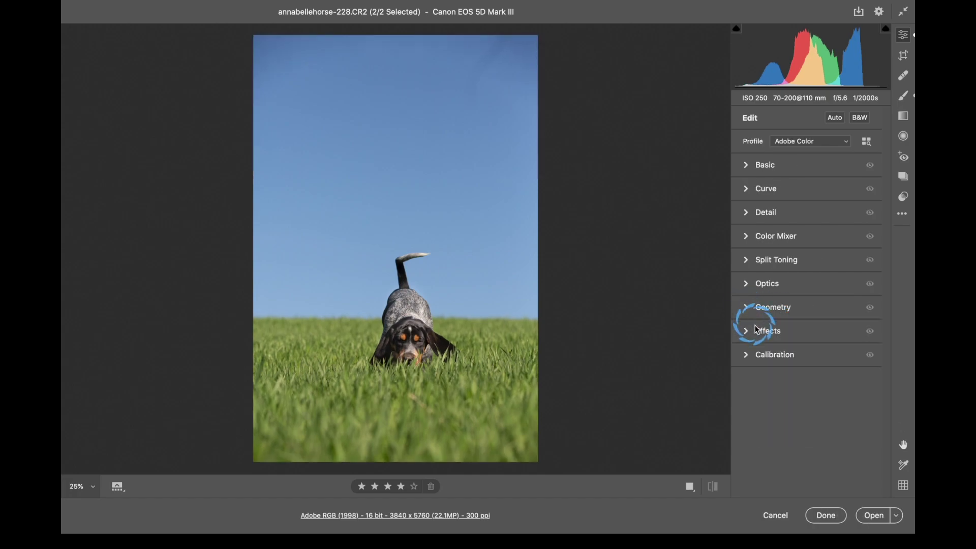
Step: Expand Effects and set Vignetting to +49 for bright image edges
left_click(748, 333)
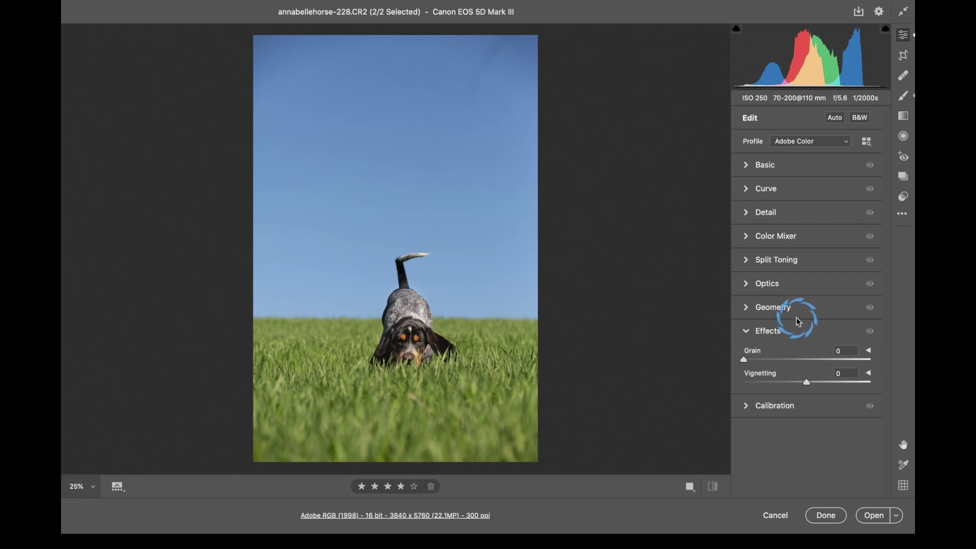
mouse_move(742, 359)
left_mouse_down()
mouse_move(791, 360)
mouse_move(729, 355)
left_mouse_up()
left_click_drag(806, 383, 839, 389)
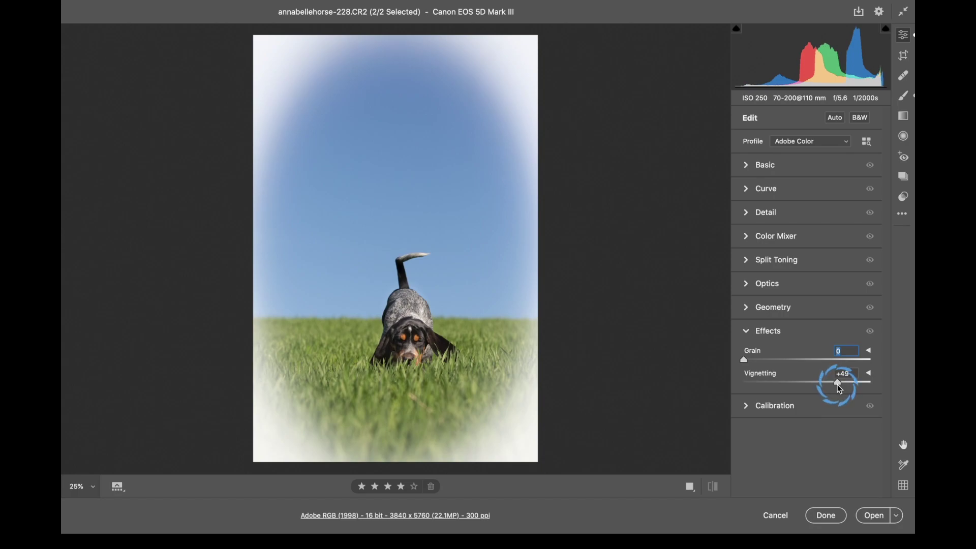
left_click(713, 370)
left_click(762, 363)
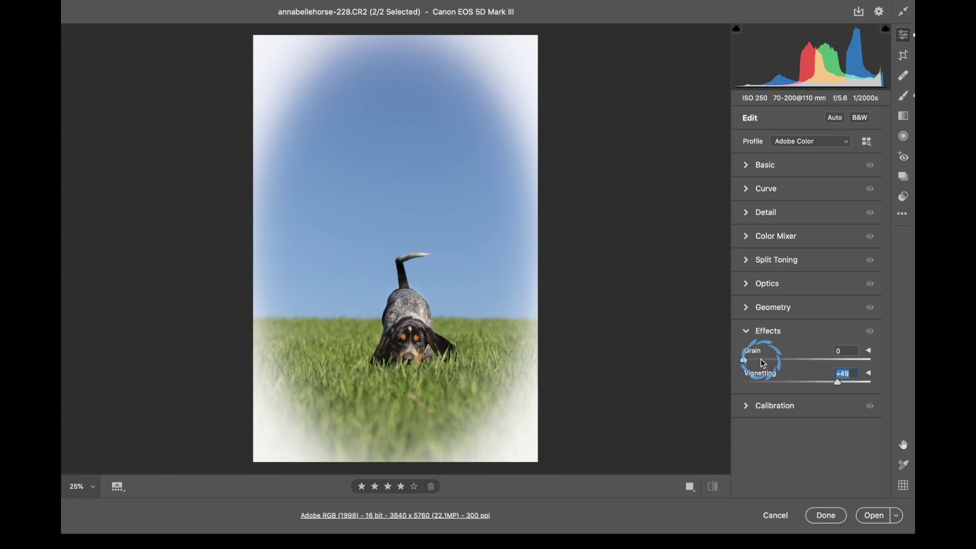
Step: Reveal the detailed Vignetting options, set Vignetting to -37 and Midpoint to 25, keeping Feather at its default of 50
left_click(868, 375)
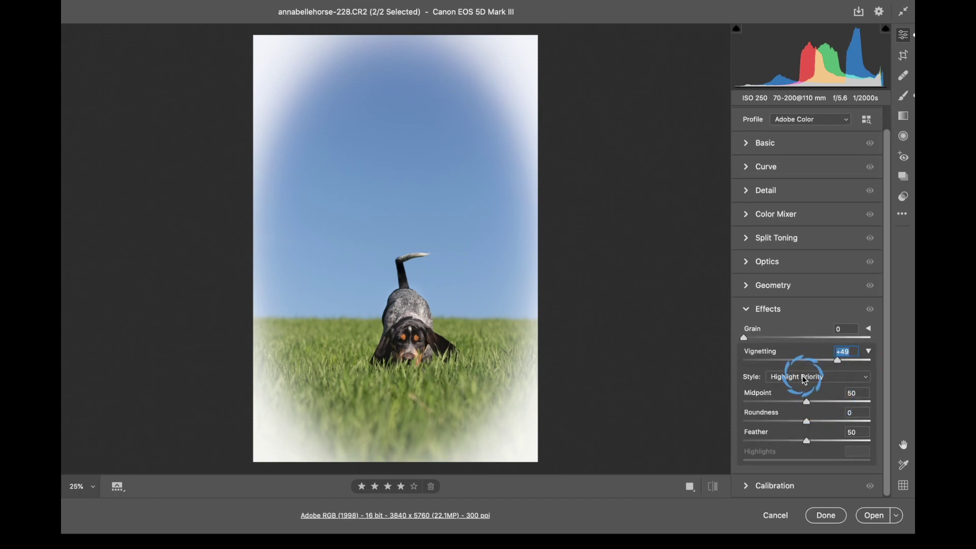
left_click_drag(791, 361, 783, 362)
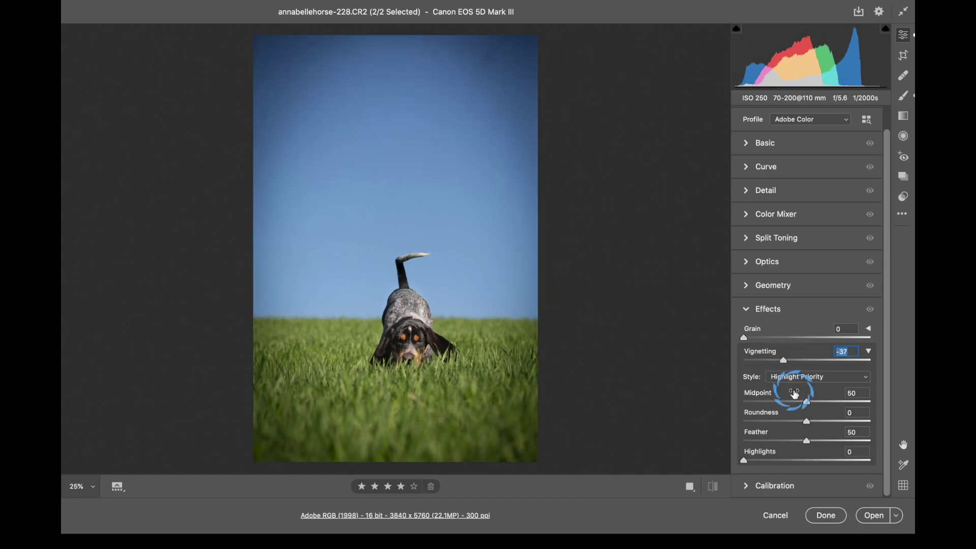
mouse_move(806, 441)
left_mouse_down()
mouse_move(827, 441)
mouse_move(810, 441)
left_mouse_up()
double_click(810, 441)
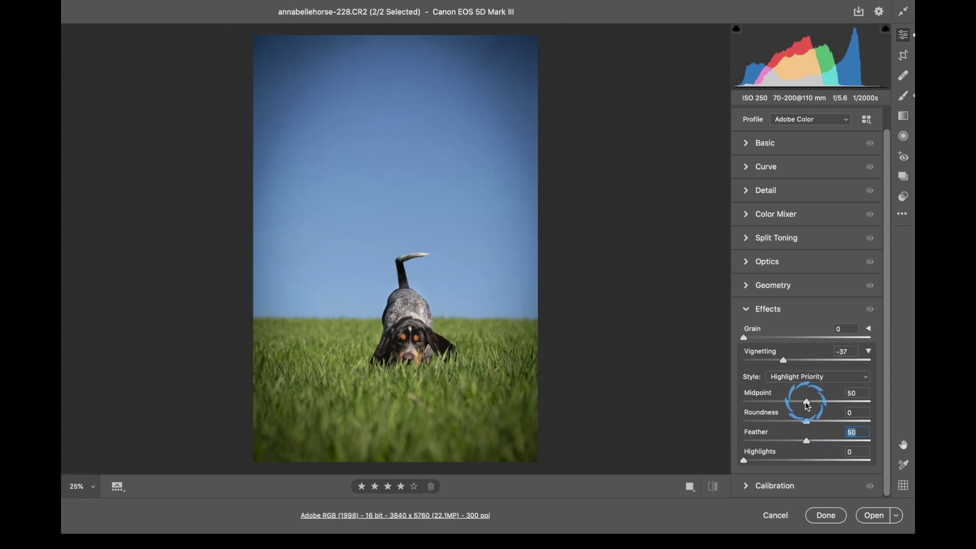
left_click_drag(807, 405, 775, 409)
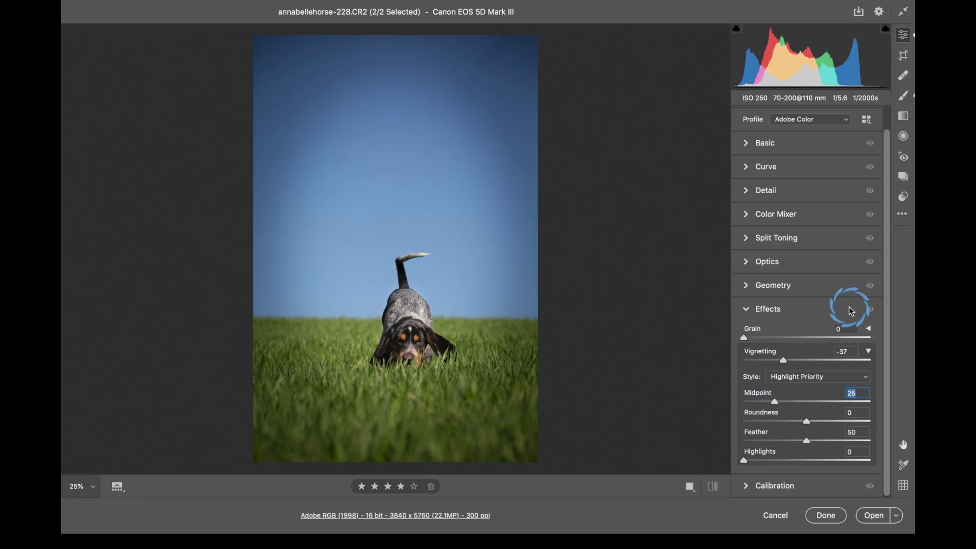
Step: Reset all Effects adjustments and collapse the section
key("alt")
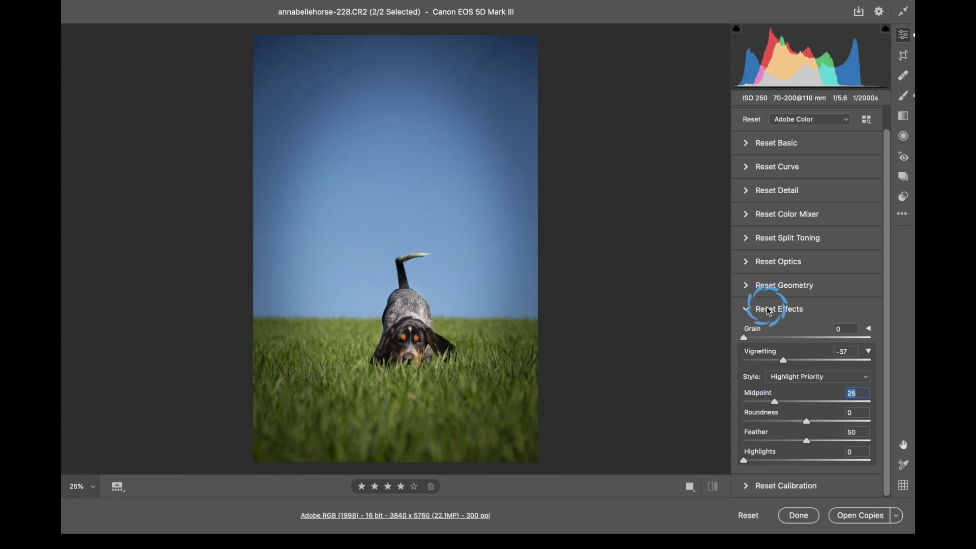
left_click(768, 311, "alt")
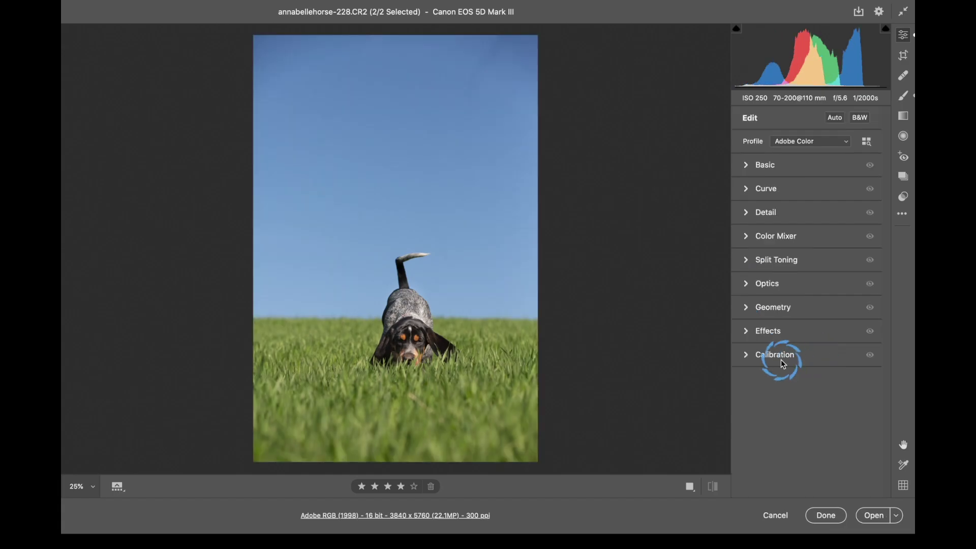
Step: Expand Calibration, examine its process version, shadow tint and primary color controls, and collapse the section
left_click(781, 359)
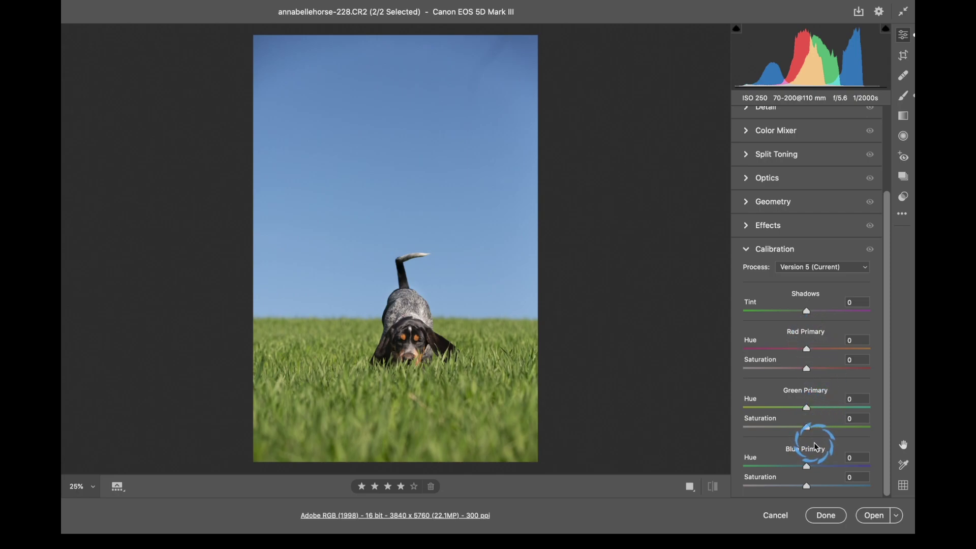
left_click(750, 254)
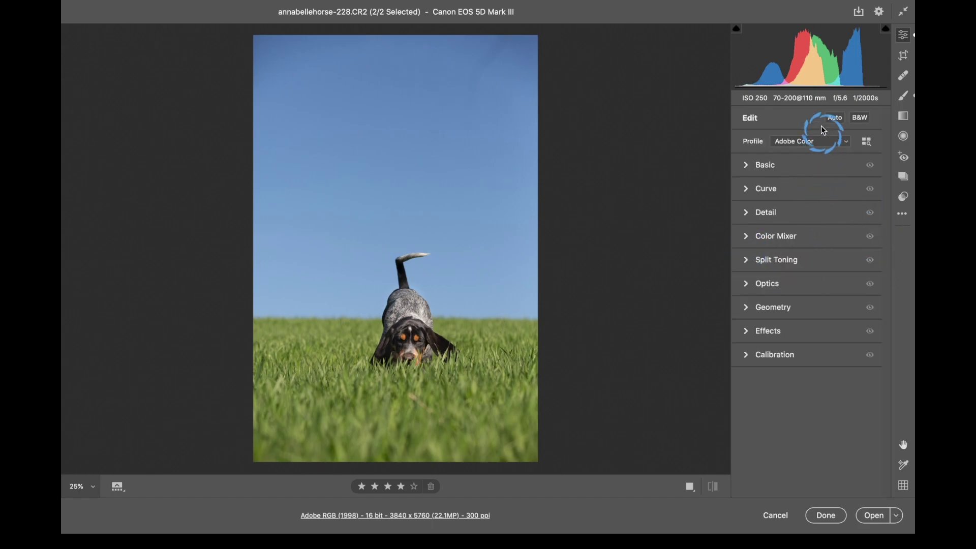